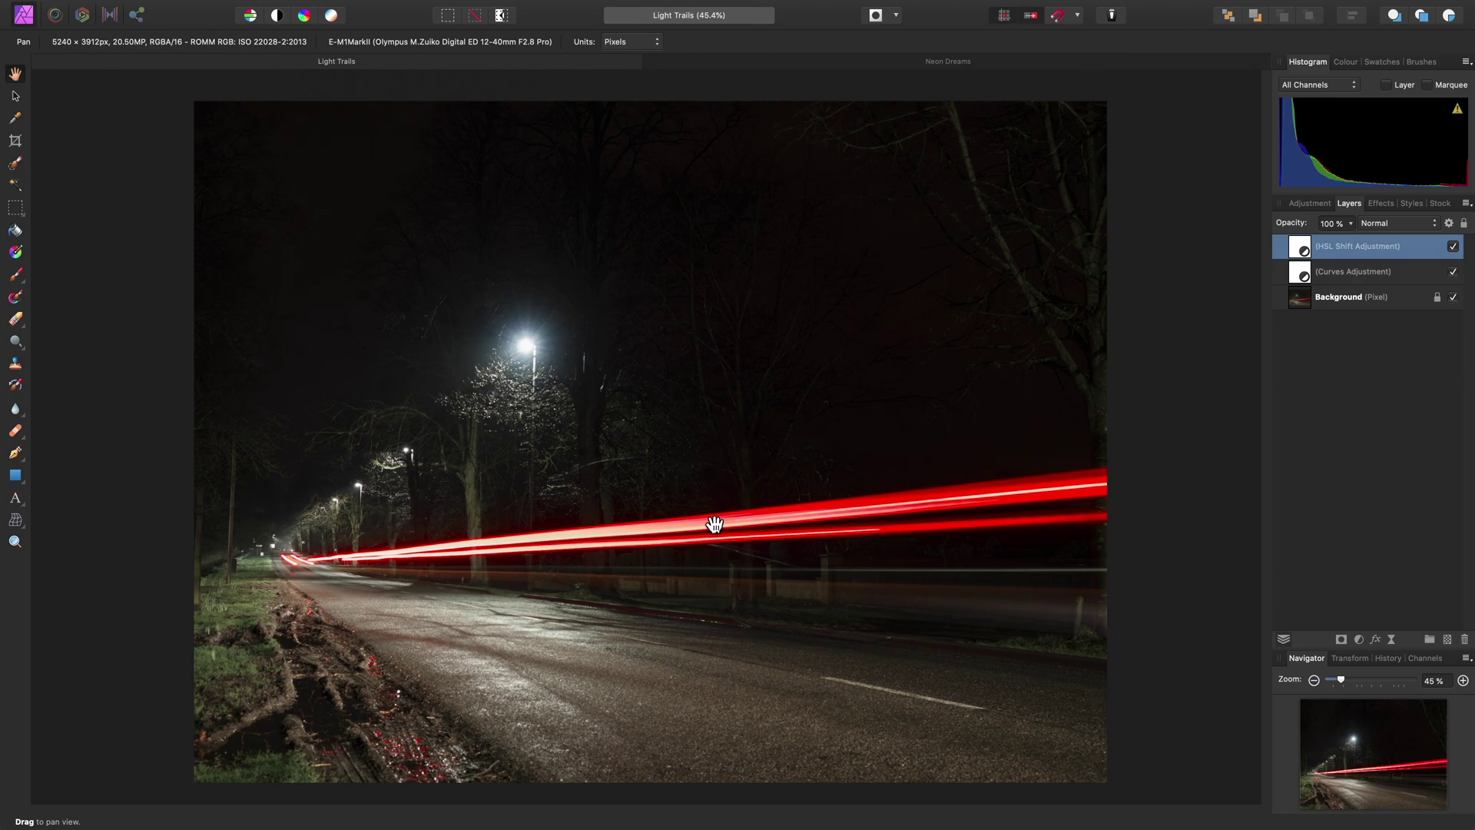
Draw a straight two-point Pen line along the upper edge of the thick red light trail.
{"action": "left_click", "coordinate": [16, 453]}
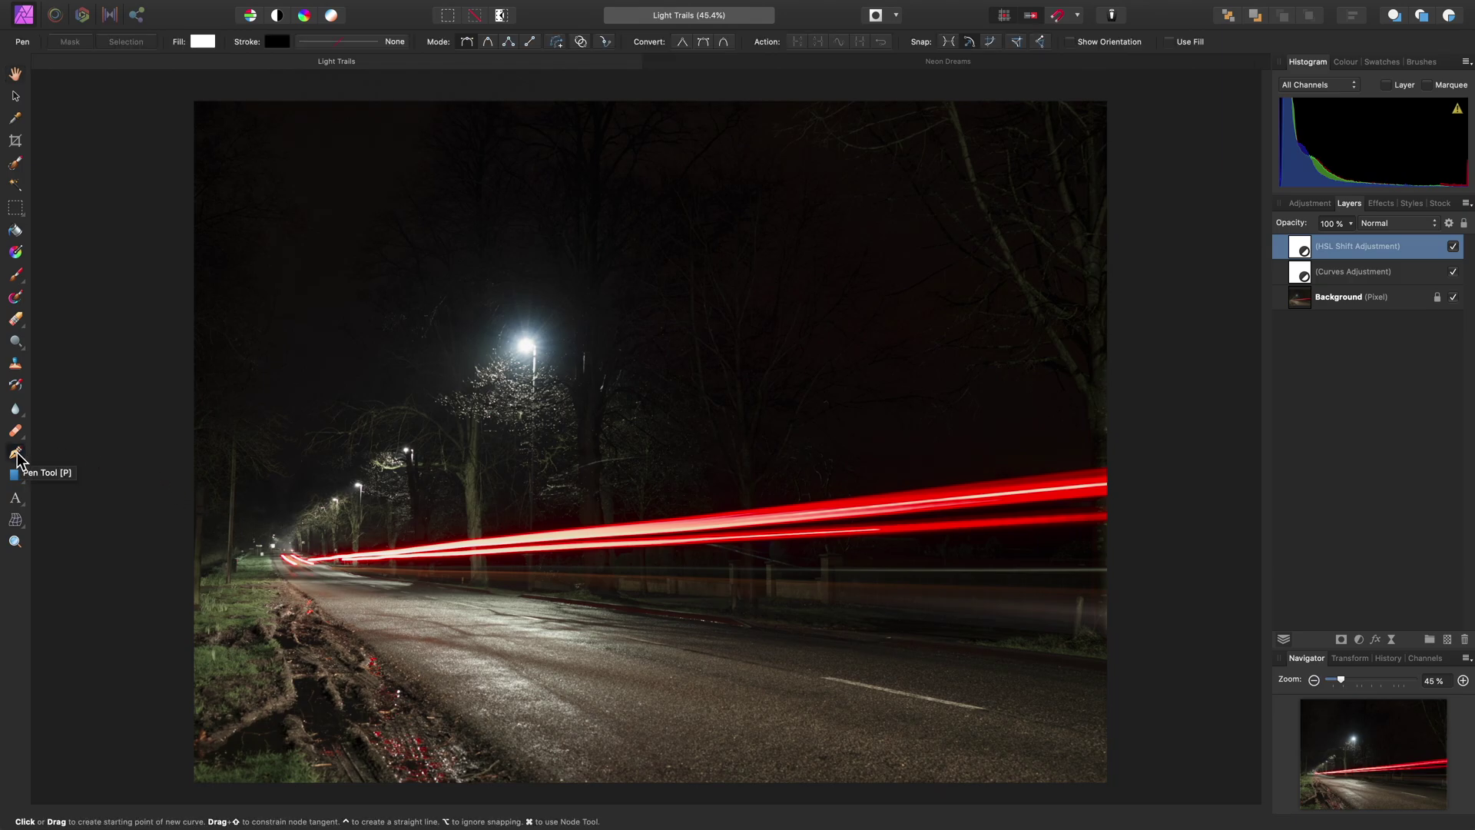
{"action": "scroll", "coordinate": [834, 515], "scroll_direction": "up", "scroll_amount": 3}
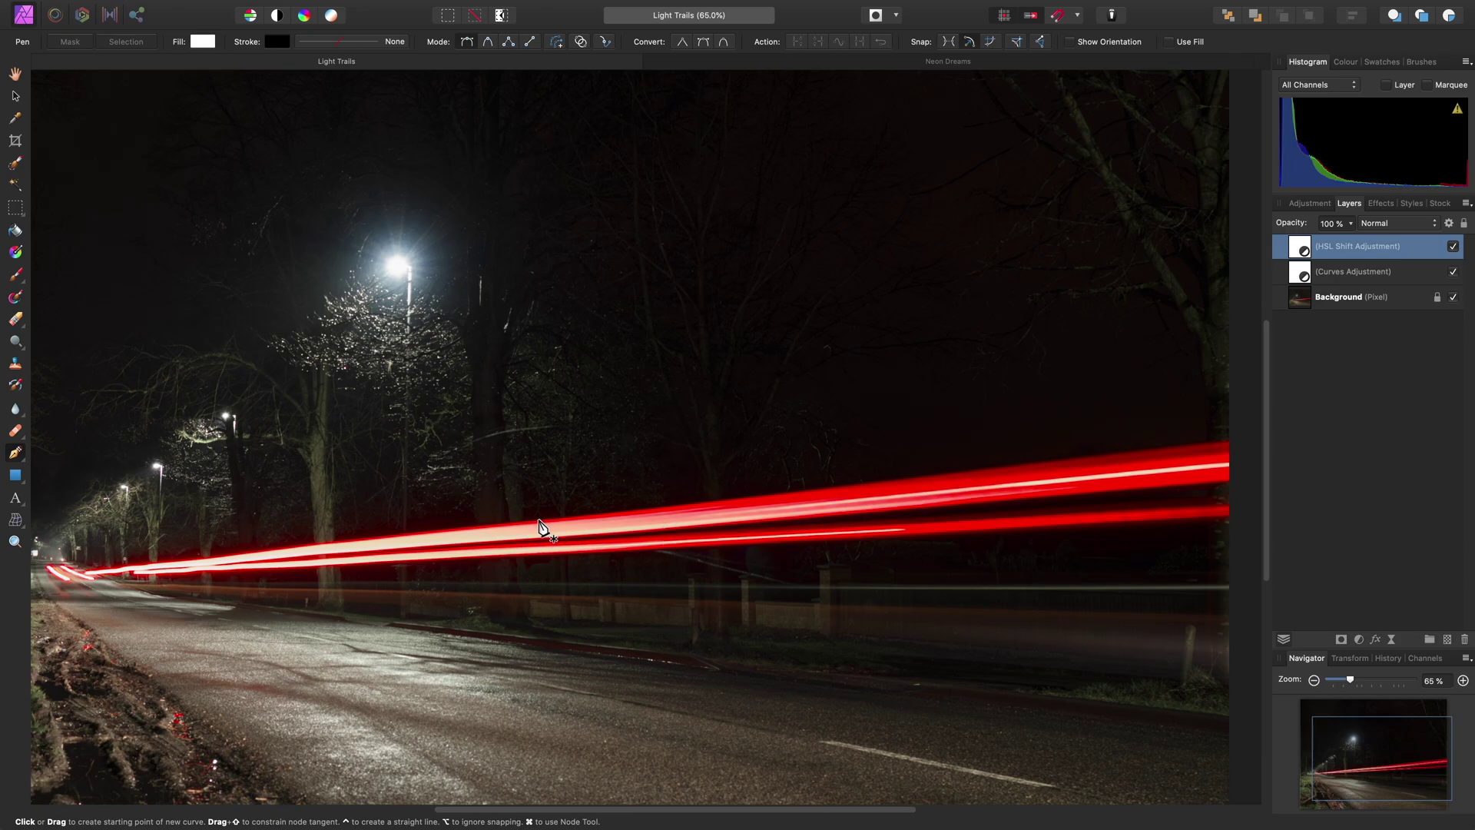
{"action": "left_click", "coordinate": [515, 521]}
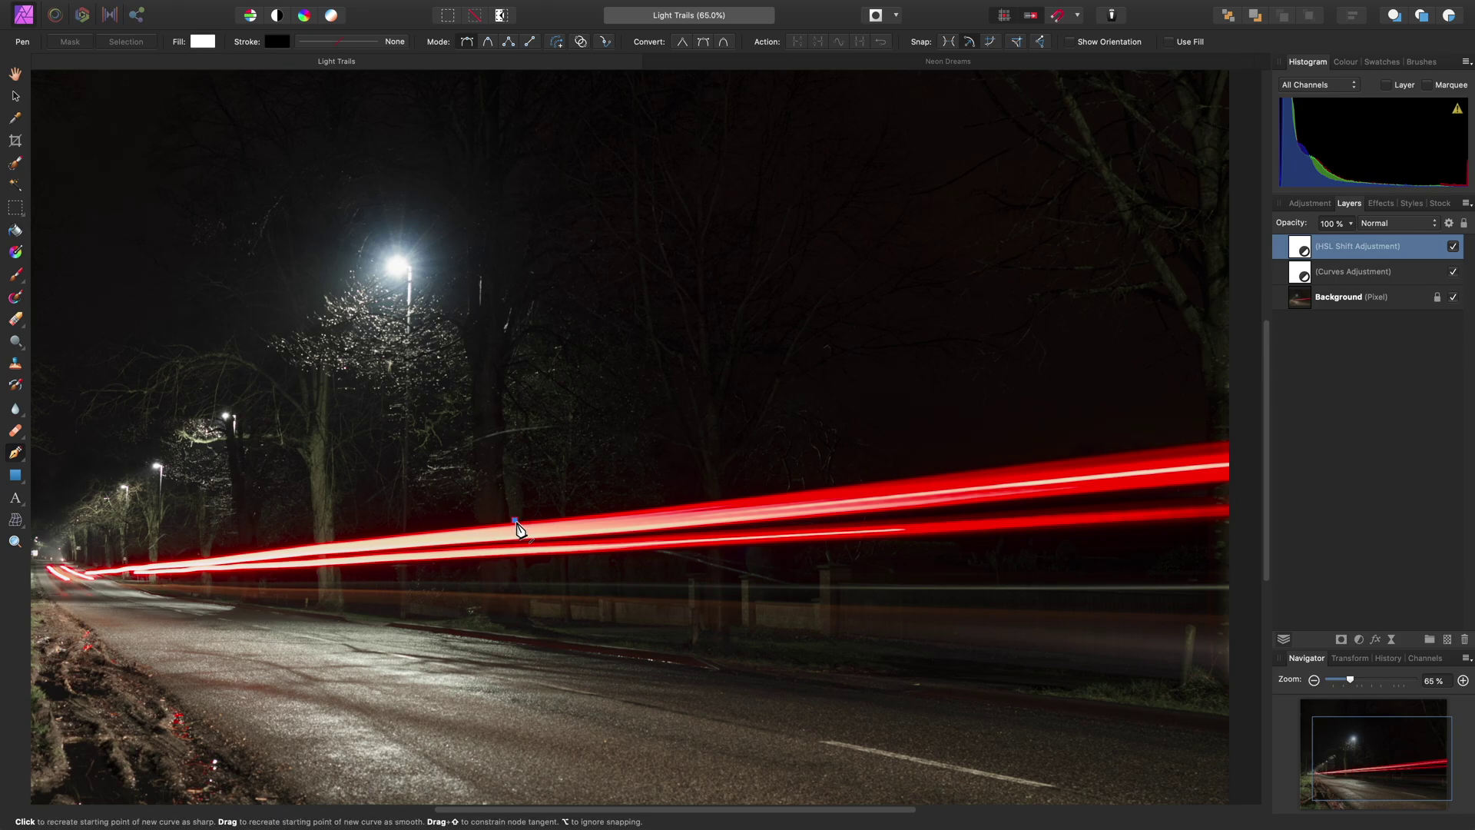
{"action": "left_click", "coordinate": [1118, 451]}
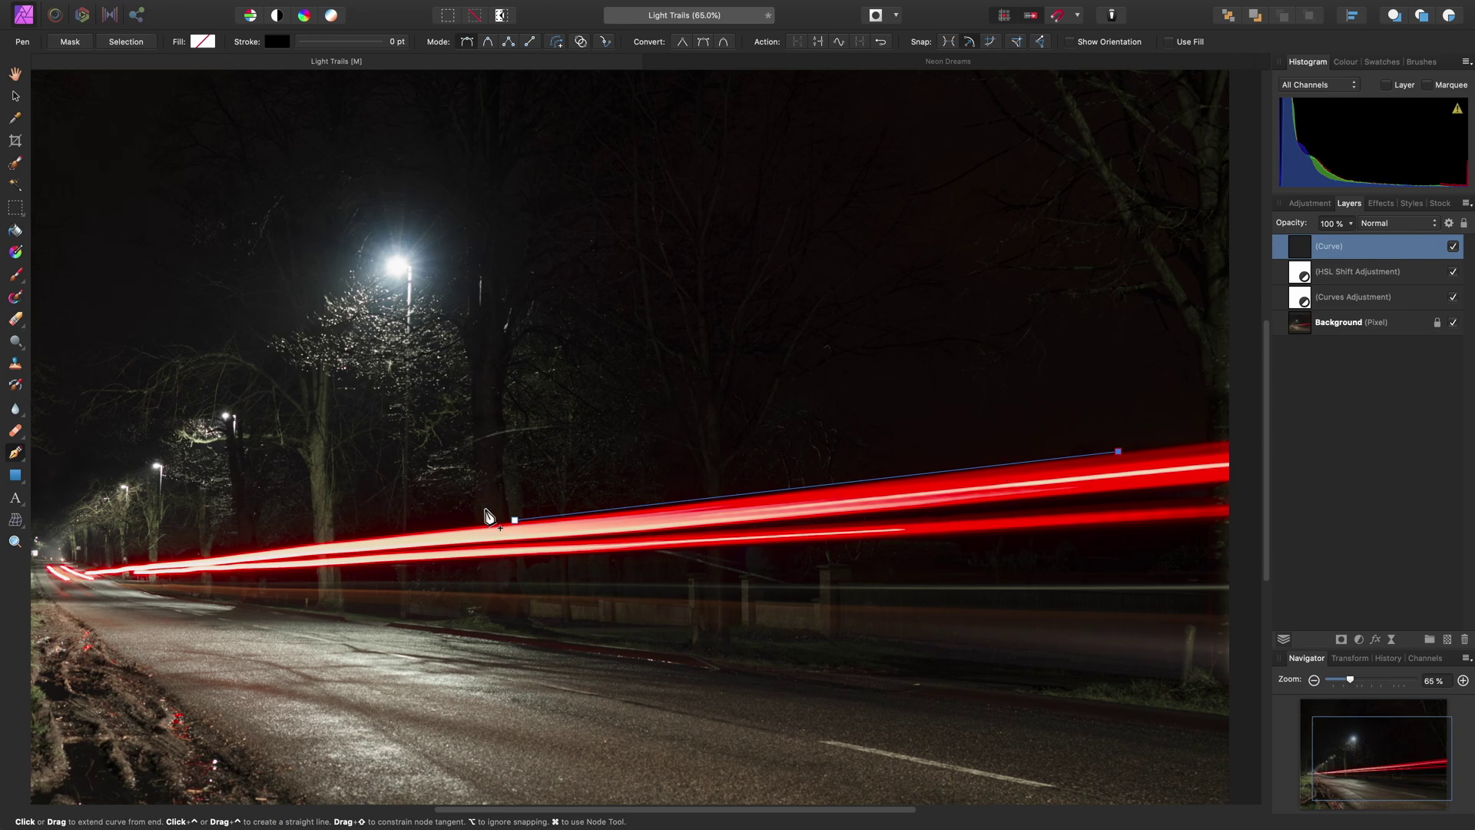
Convert the drawn line into a text path and enter "Text" as placeholder text on it.
{"action": "left_click", "coordinate": [14, 502]}
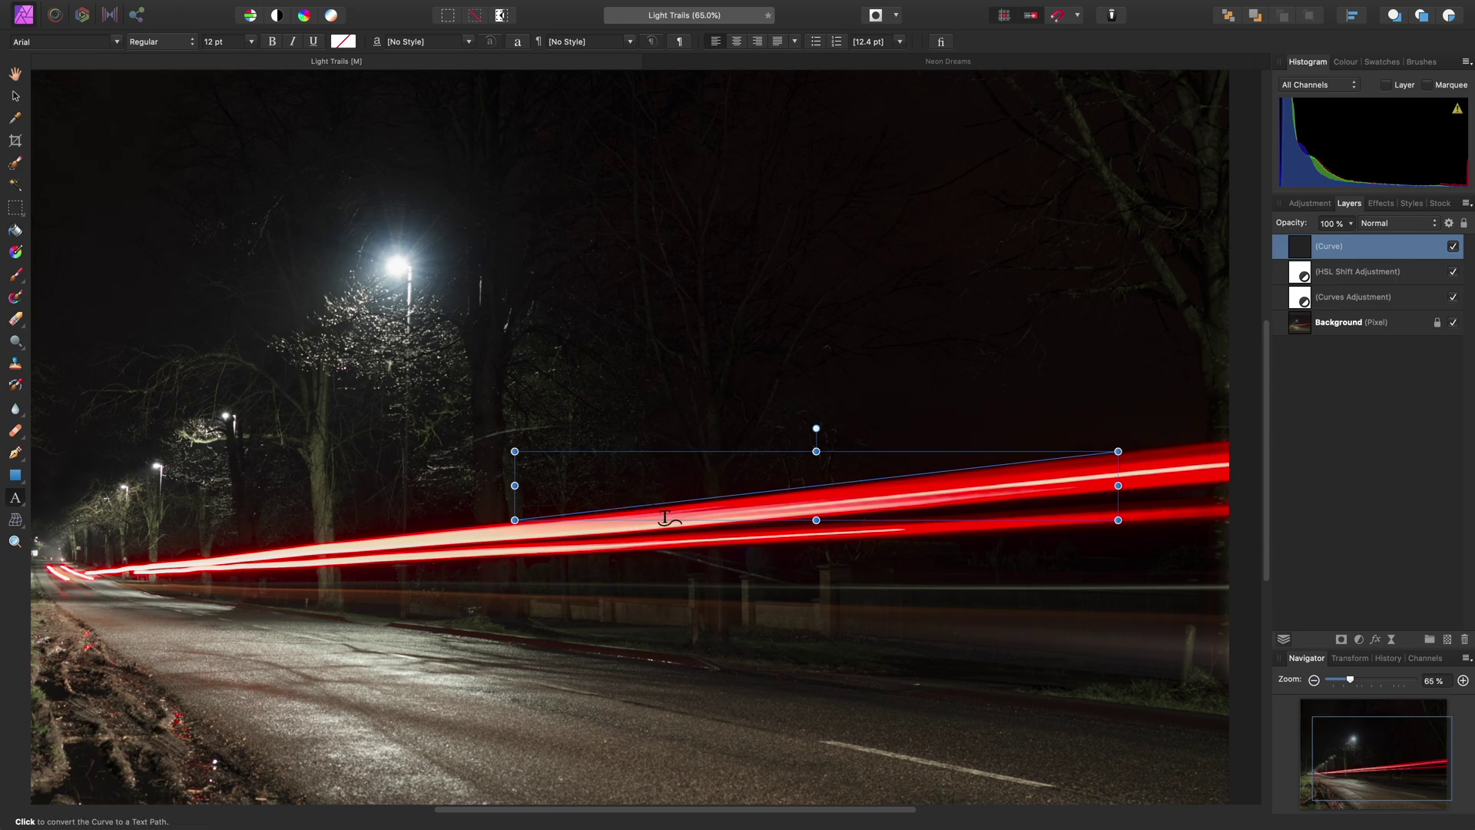
{"action": "left_click", "coordinate": [554, 530]}
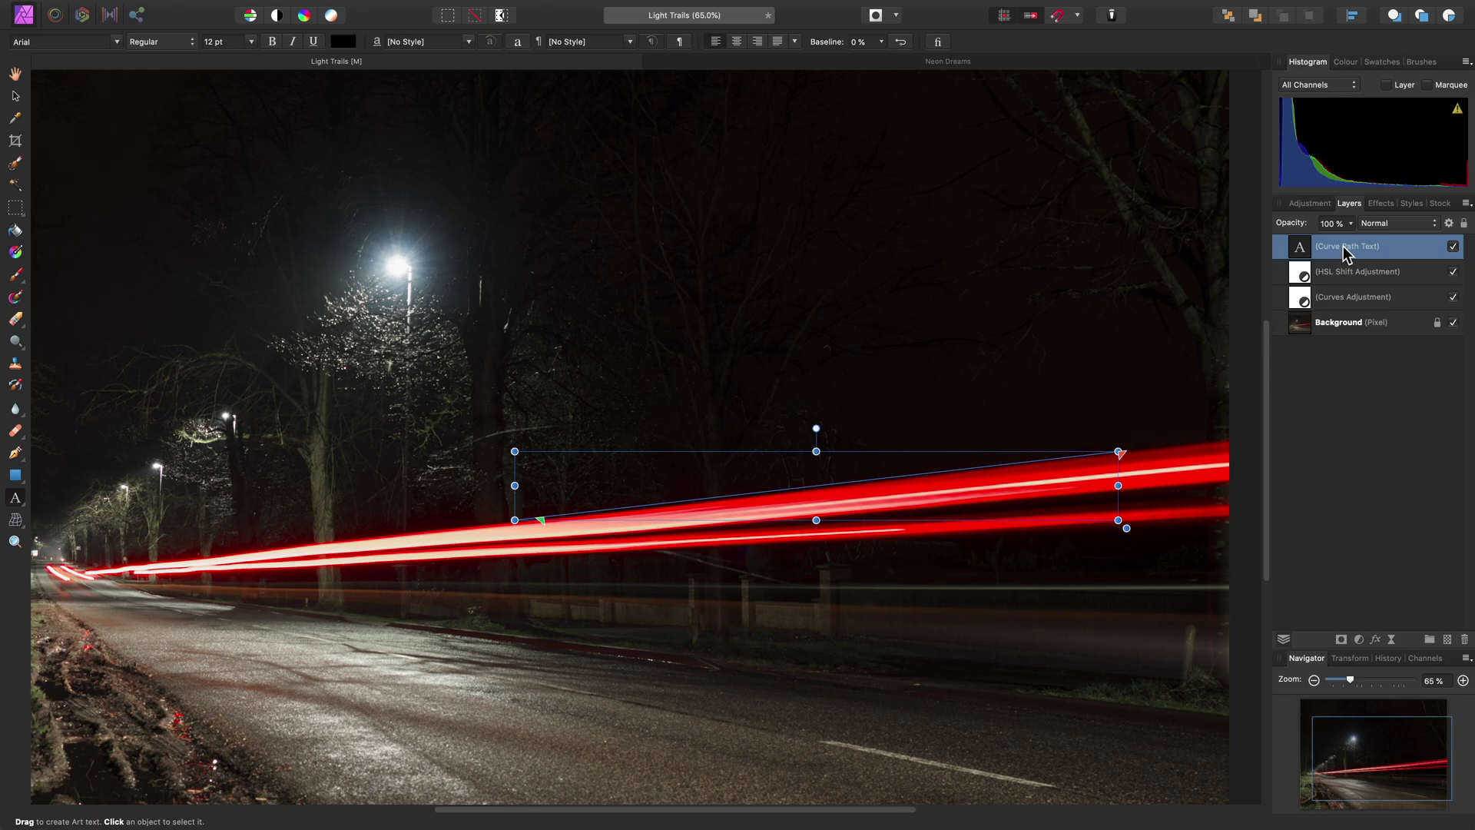
{"action": "left_click", "coordinate": [799, 491]}
{"action": "type", "text": "TE"}
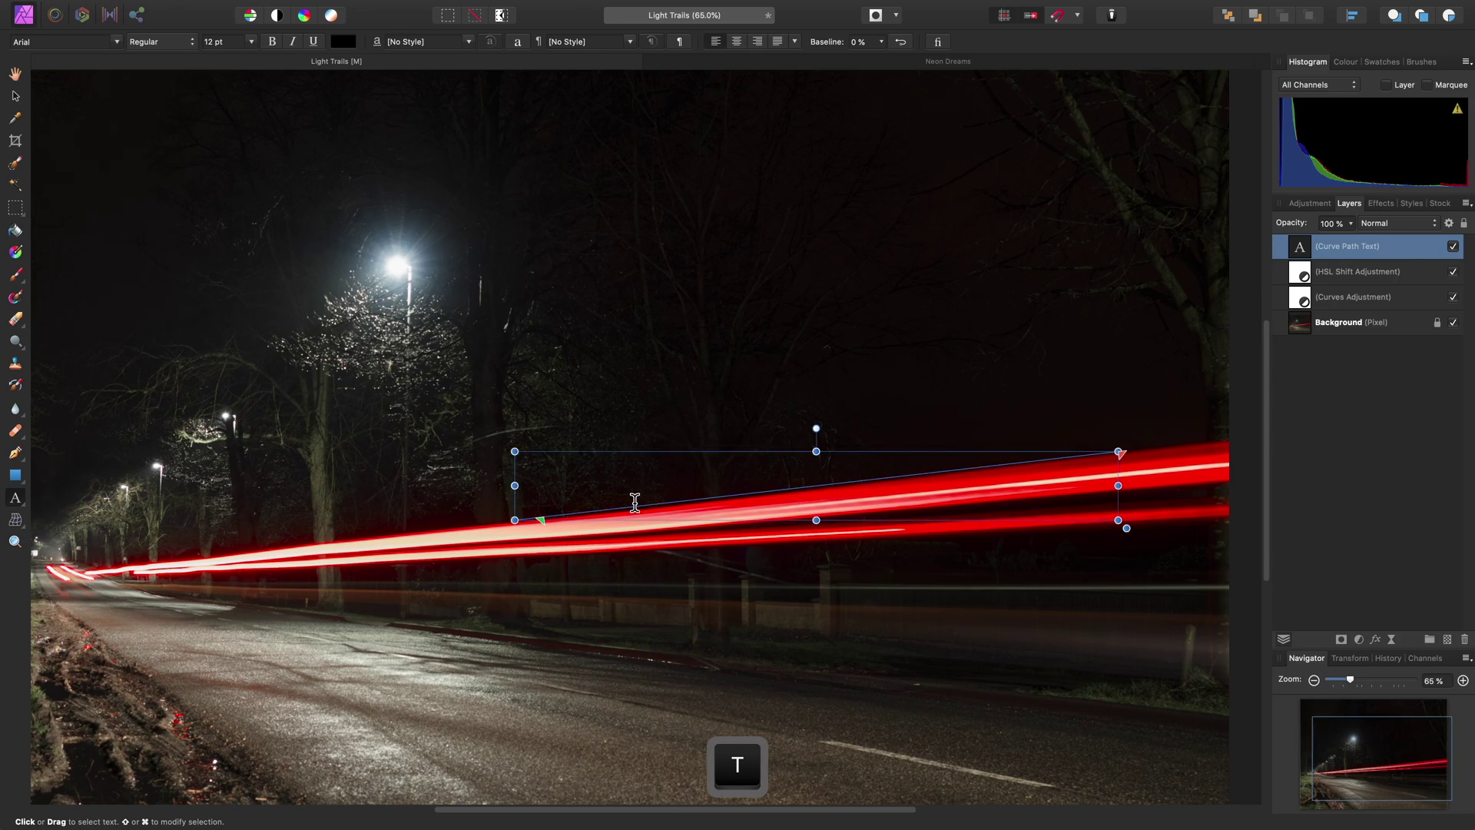
Change the colour of all the placeholder text on the path to white.
{"action": "key", "text": "super+a"}
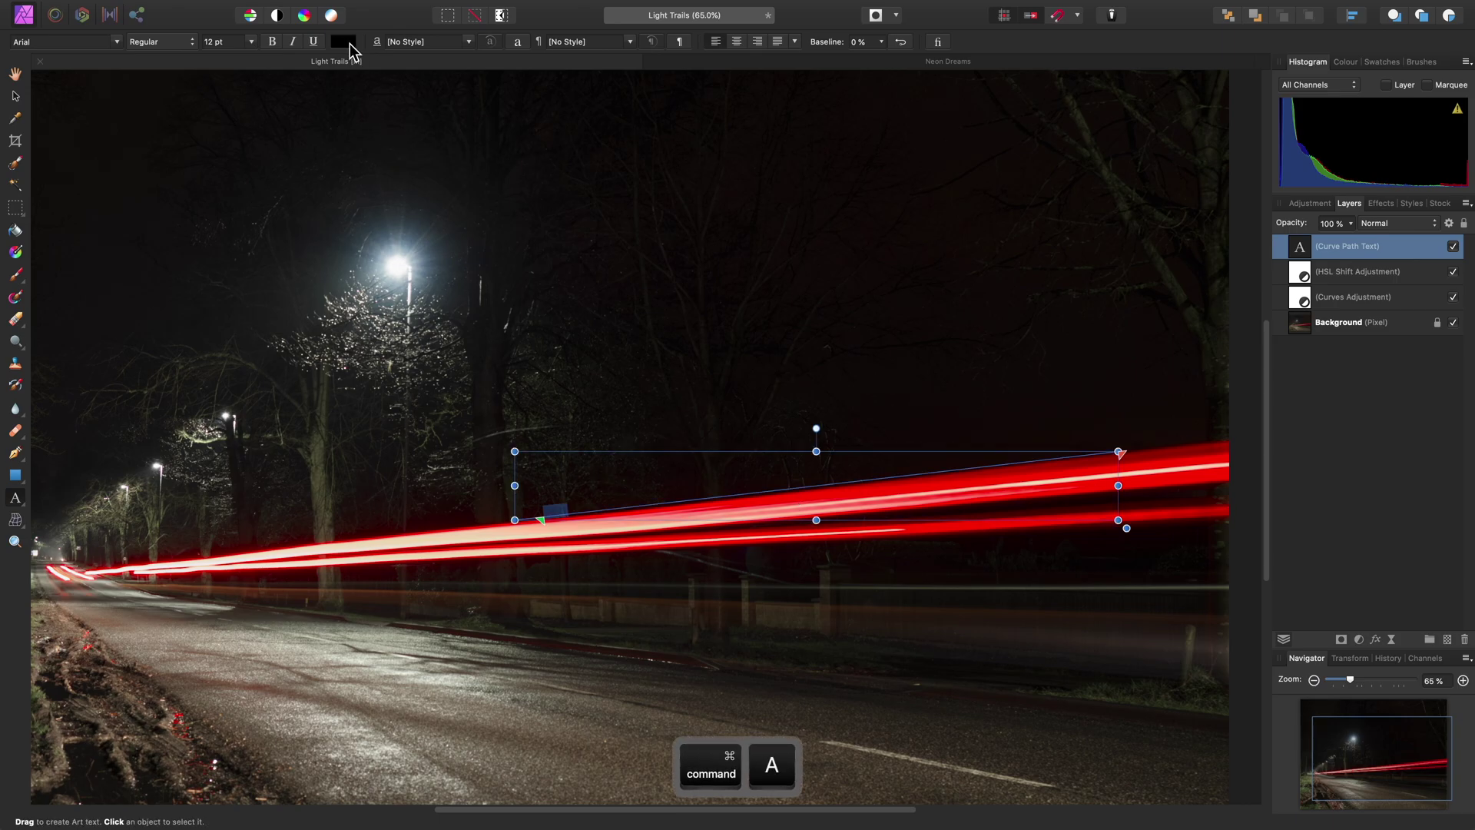
{"action": "left_click", "coordinate": [347, 43]}
{"action": "left_click_drag", "start_coordinate": [443, 150], "coordinate": [400, 215]}
Set the path text's font to SignPainter HouseScript at 96 pt.
{"action": "left_click", "coordinate": [115, 42]}
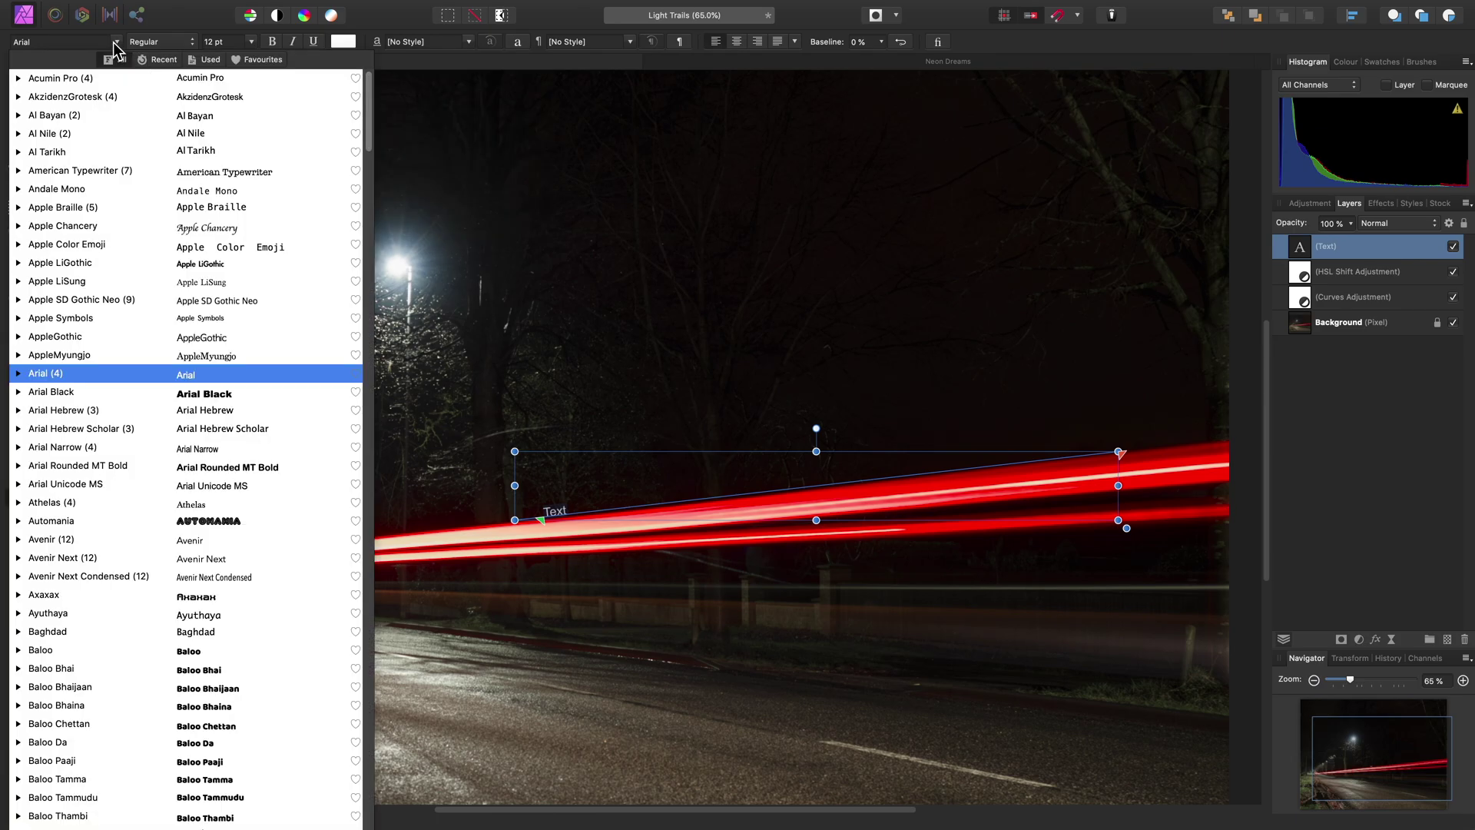
{"action": "left_click_drag", "start_coordinate": [369, 92], "coordinate": [369, 655]}
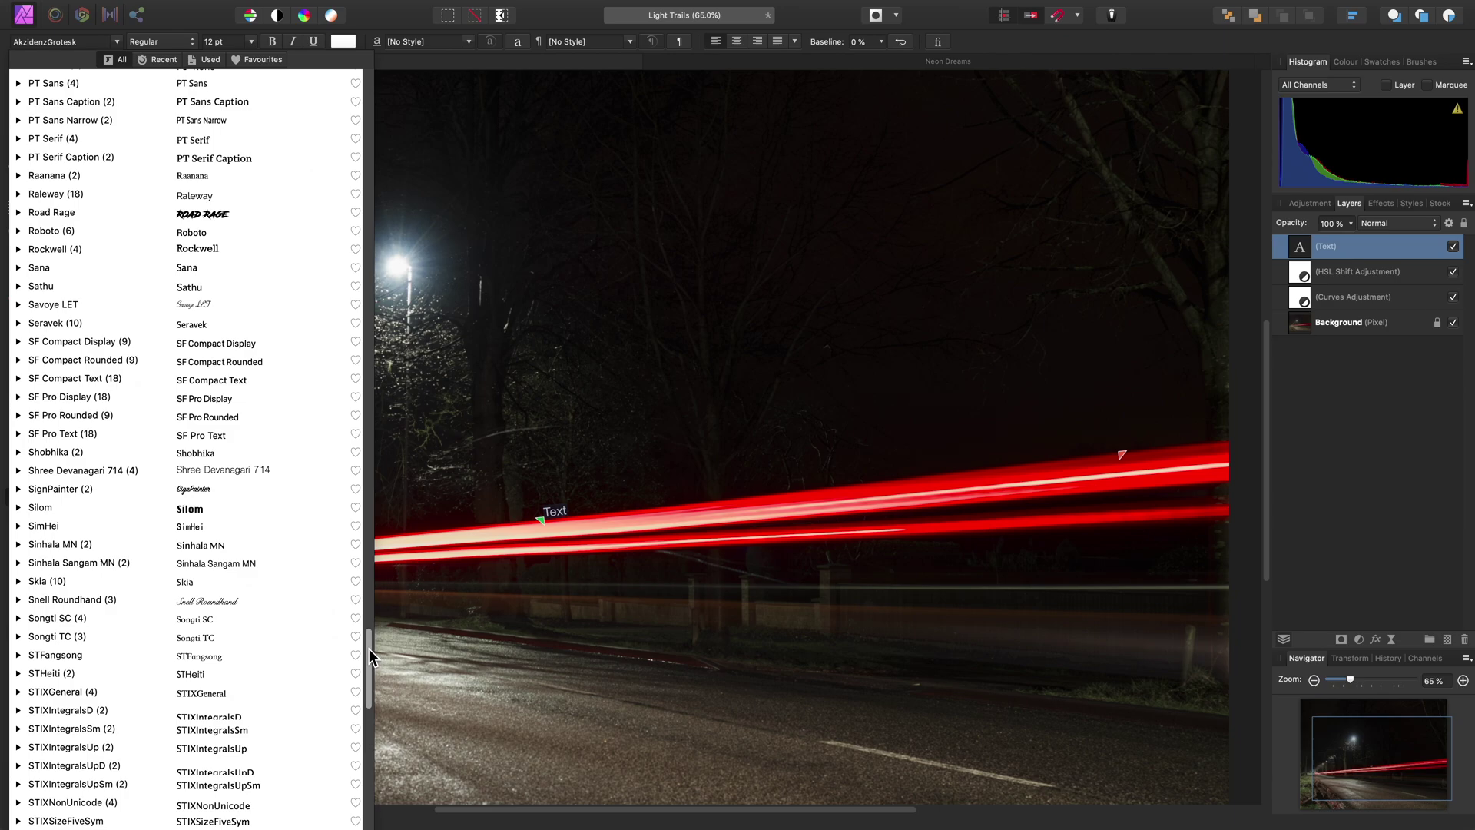
{"action": "left_click", "coordinate": [142, 486]}
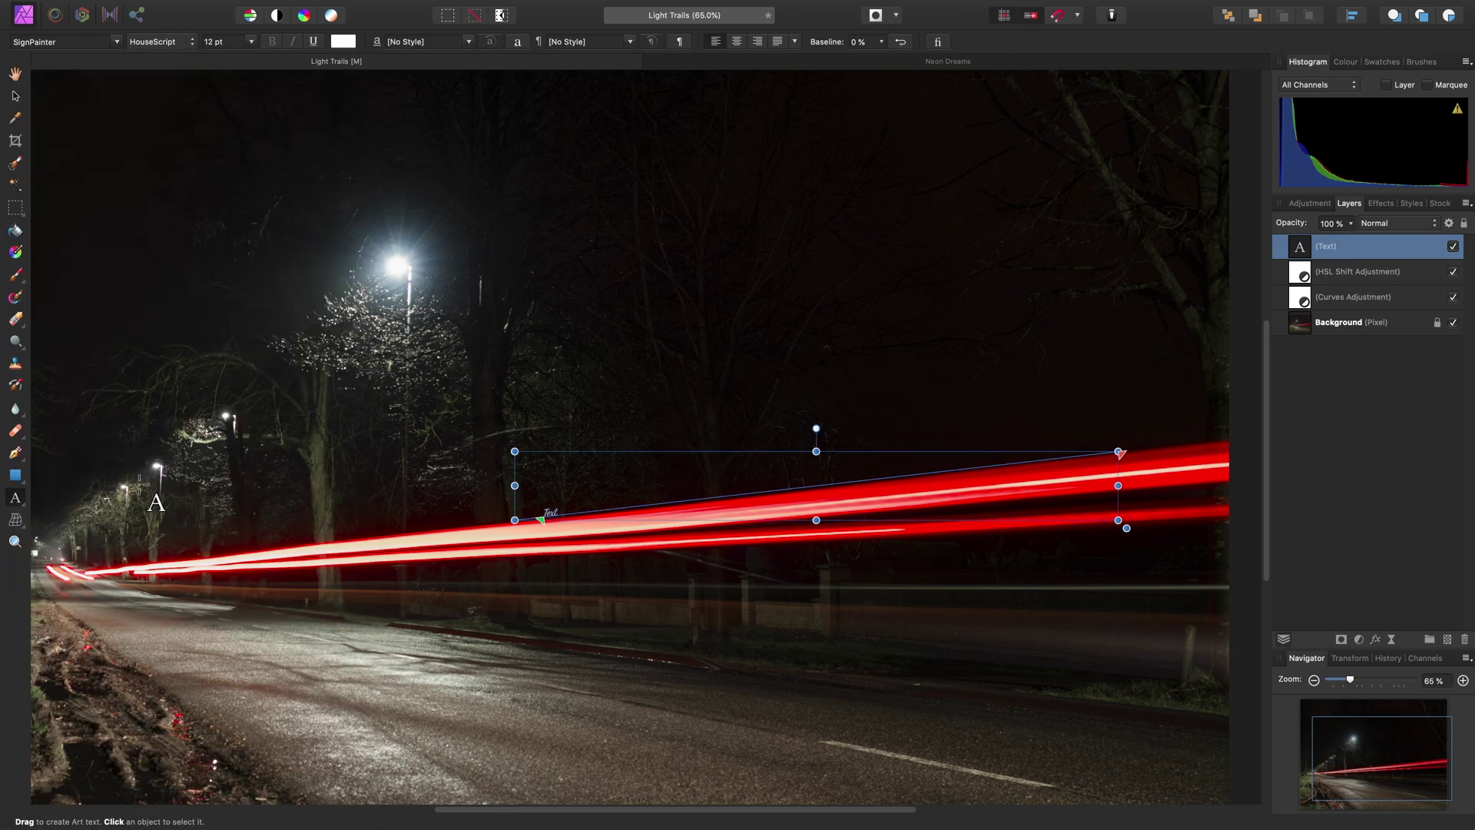
{"action": "left_click", "coordinate": [247, 40]}
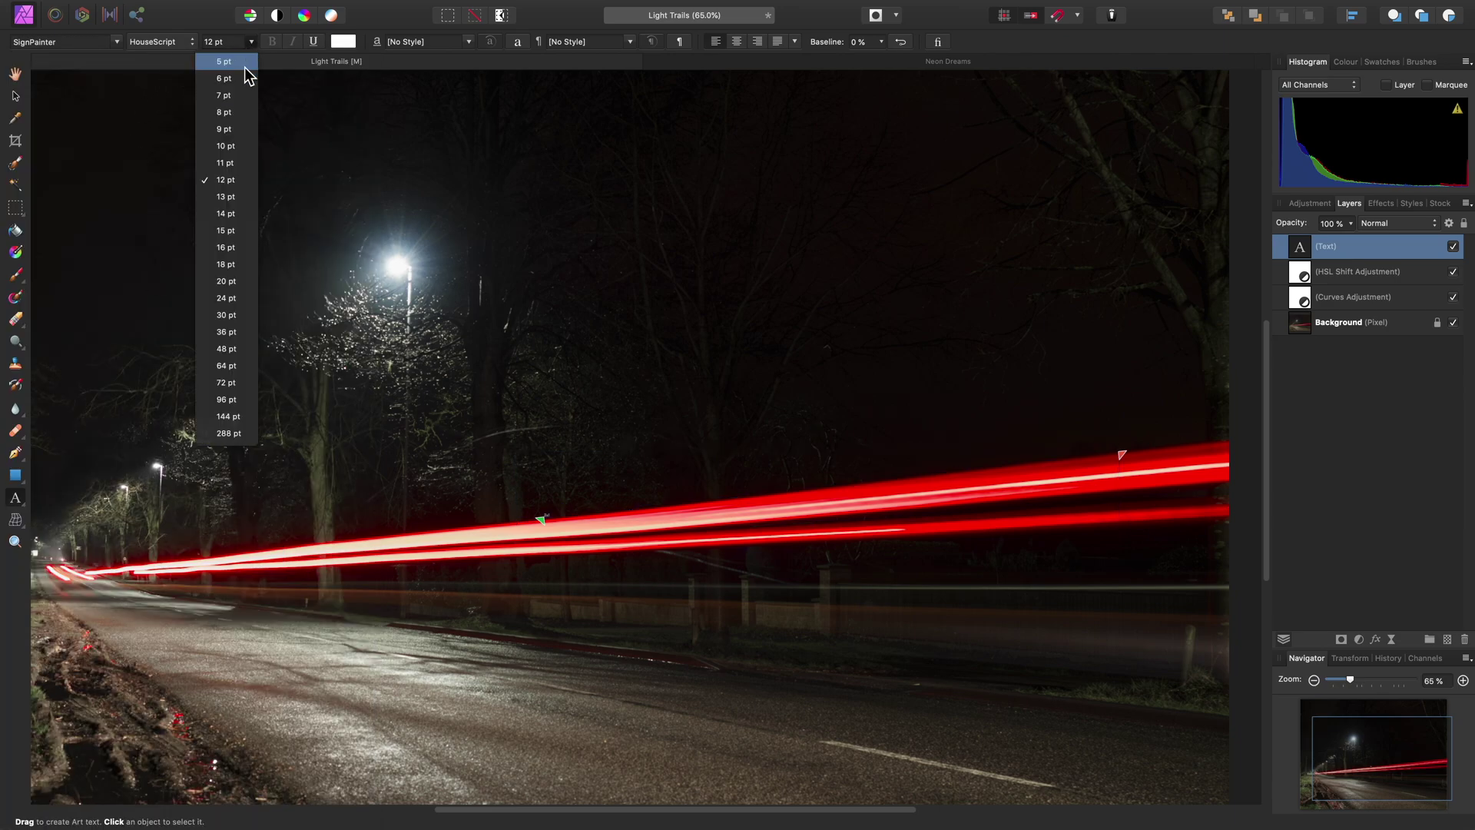
{"action": "left_click", "coordinate": [237, 400]}
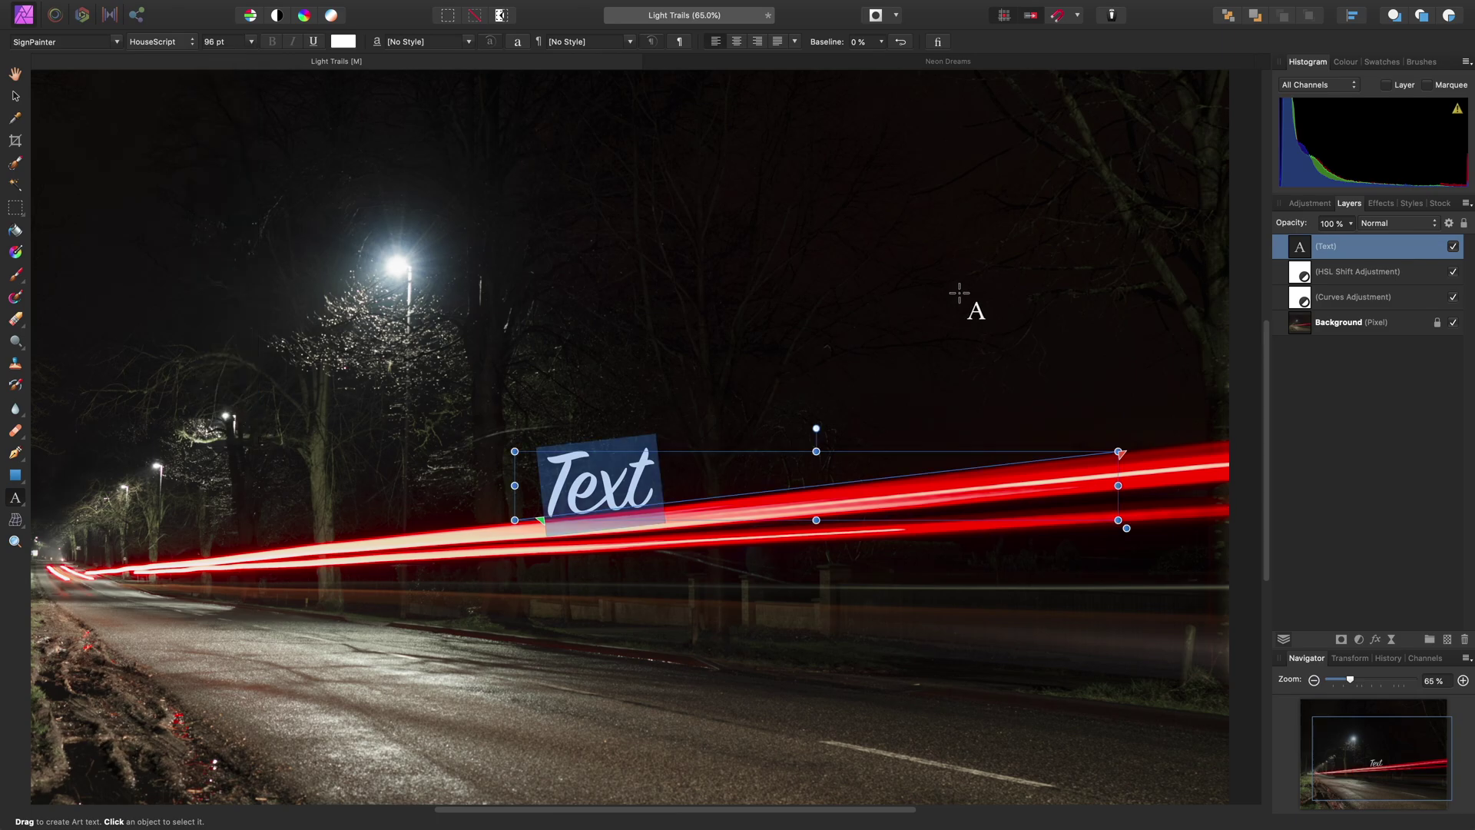
Add an Outer Shadow effect with a 100 px radius to the path text.
{"action": "left_click", "coordinate": [1381, 203]}
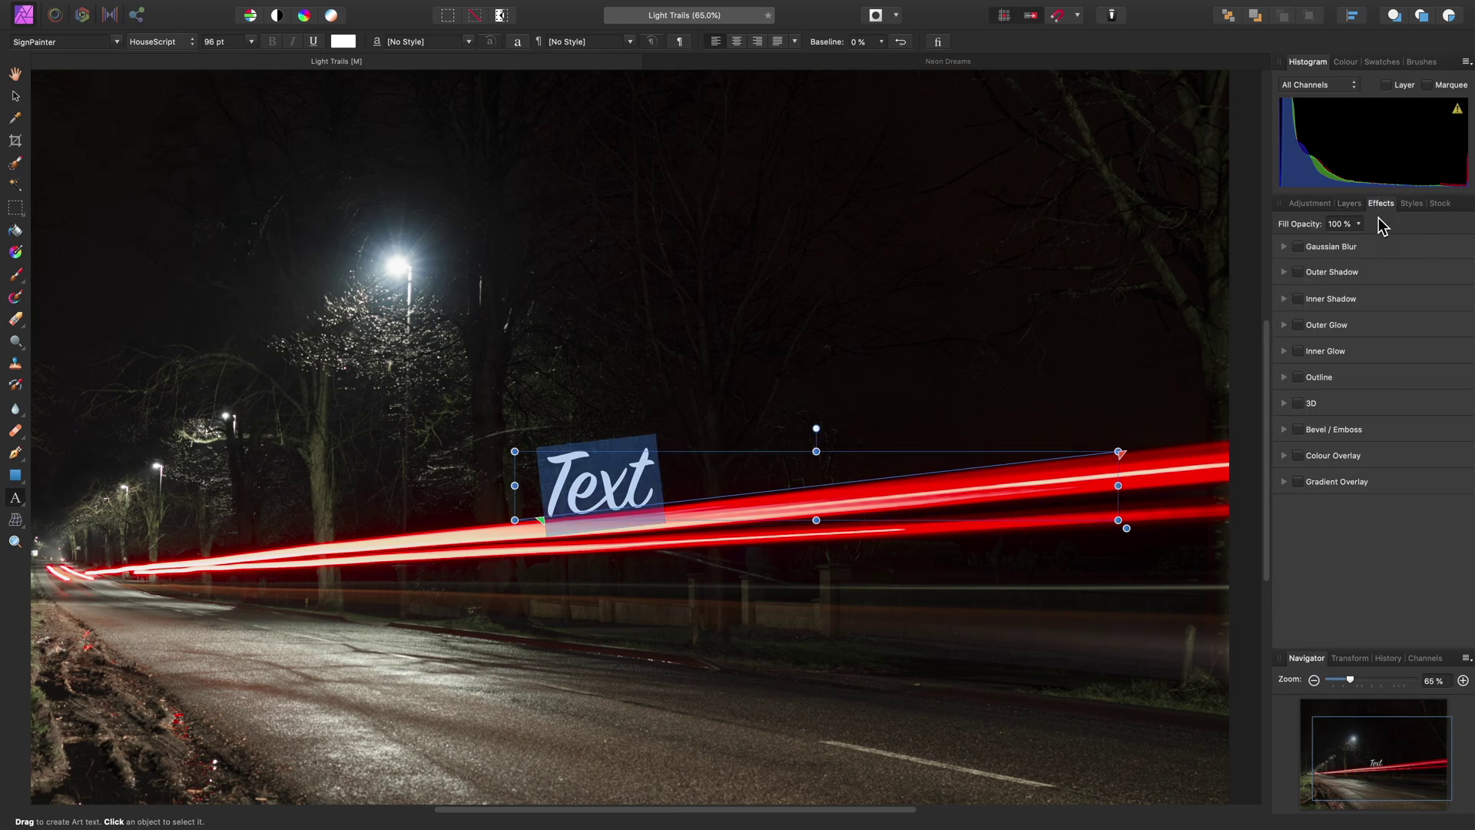
{"action": "left_click", "coordinate": [1335, 273]}
{"action": "left_click_drag", "start_coordinate": [1331, 345], "coordinate": [1443, 352]}
Add a red Outer Glow to the path text with a 45 px radius and 31% opacity.
{"action": "left_click", "coordinate": [1318, 486]}
{"action": "scroll", "coordinate": [1333, 523], "scroll_direction": "down", "scroll_amount": 2}
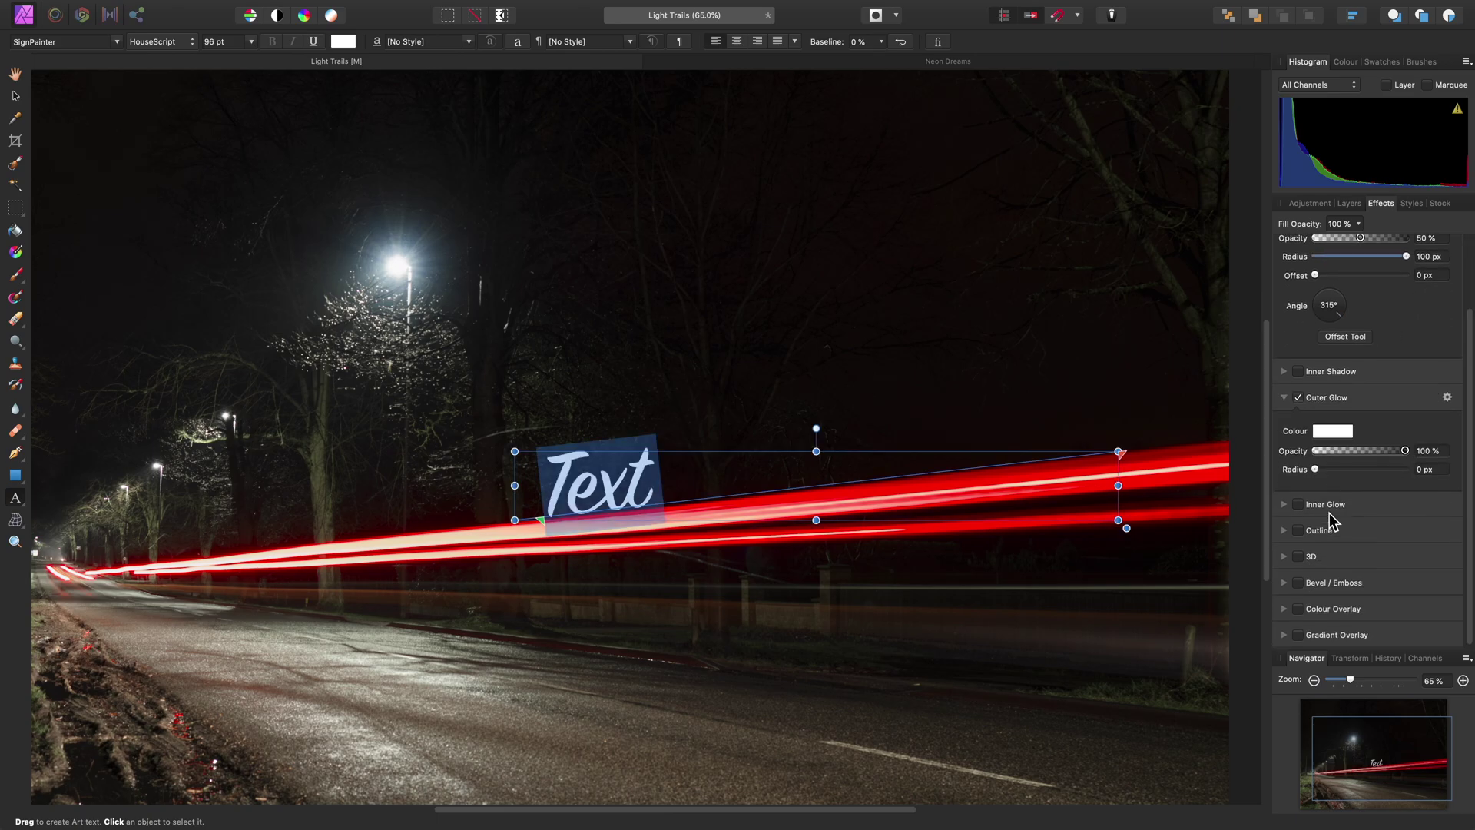
{"action": "left_click", "coordinate": [1333, 431]}
{"action": "left_click_drag", "start_coordinate": [1416, 561], "coordinate": [1448, 560]}
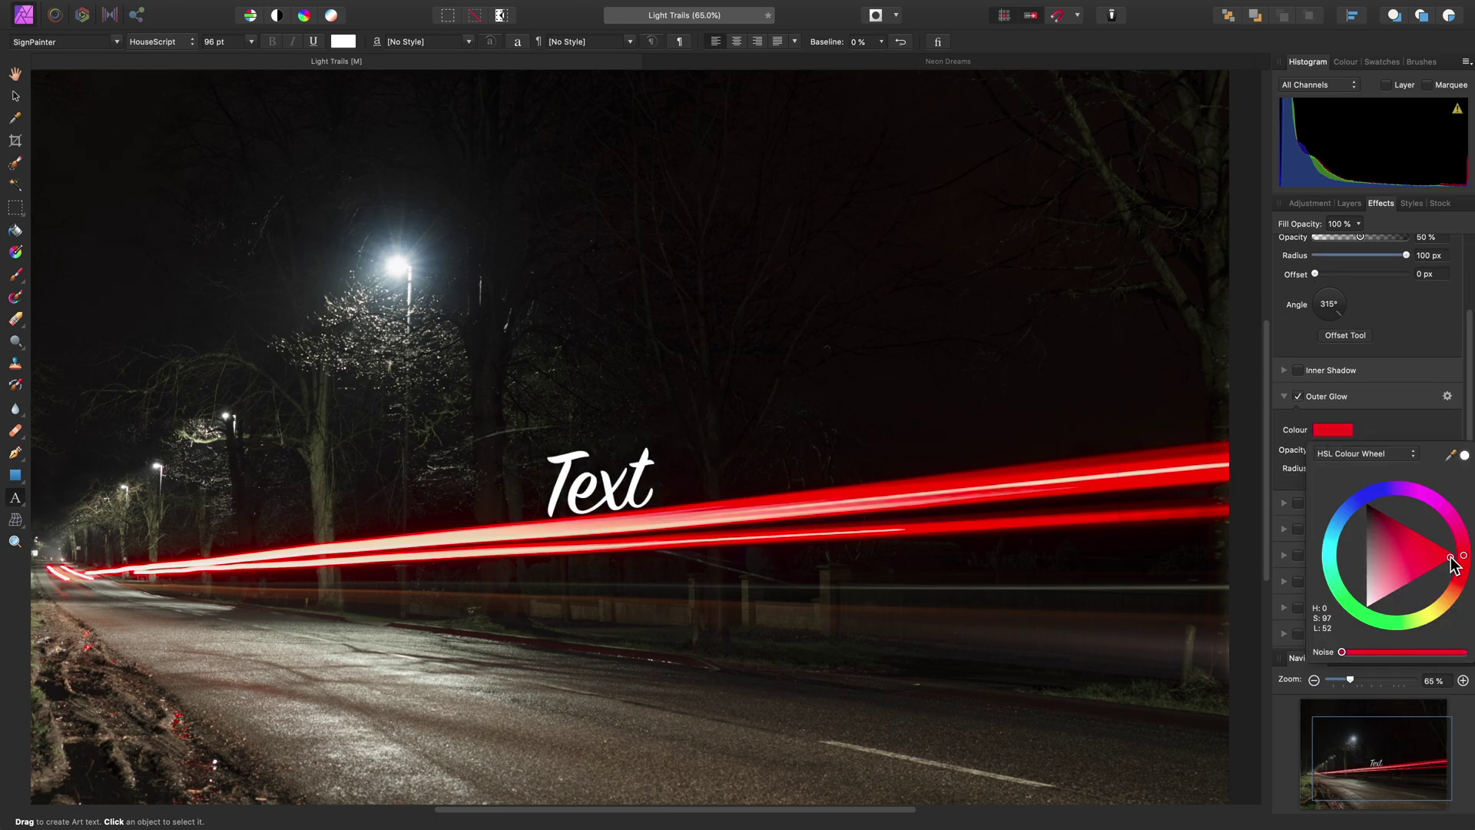
{"action": "left_click_drag", "start_coordinate": [1315, 468], "coordinate": [1346, 453]}
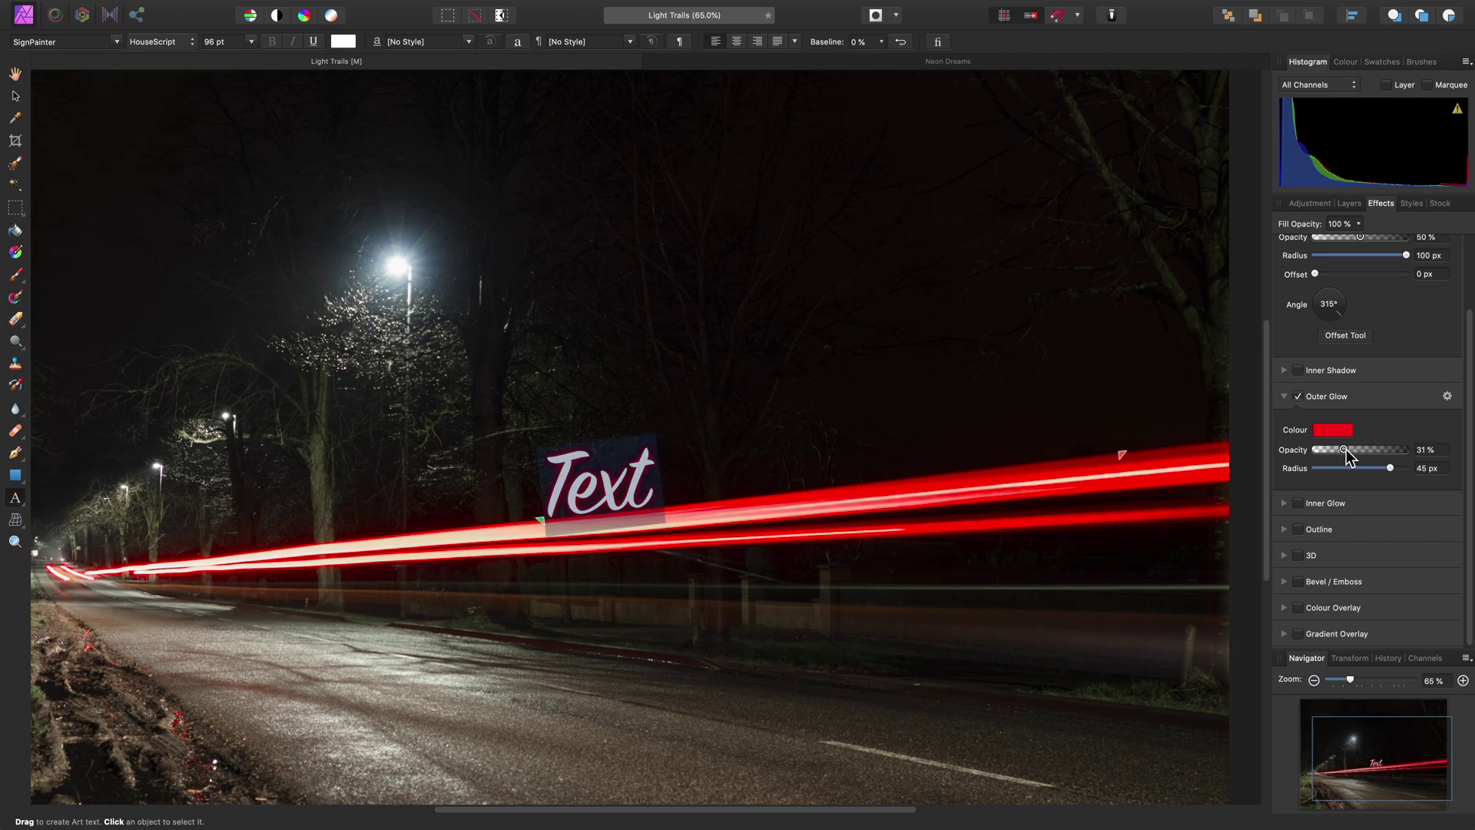
Replace the placeholder with "Shooting Light Trails" and move the text's start marker back towards the beginning of the path.
{"action": "left_click", "coordinate": [1350, 203]}
{"action": "key", "text": "shift"}
{"action": "type", "text": "Sho"}
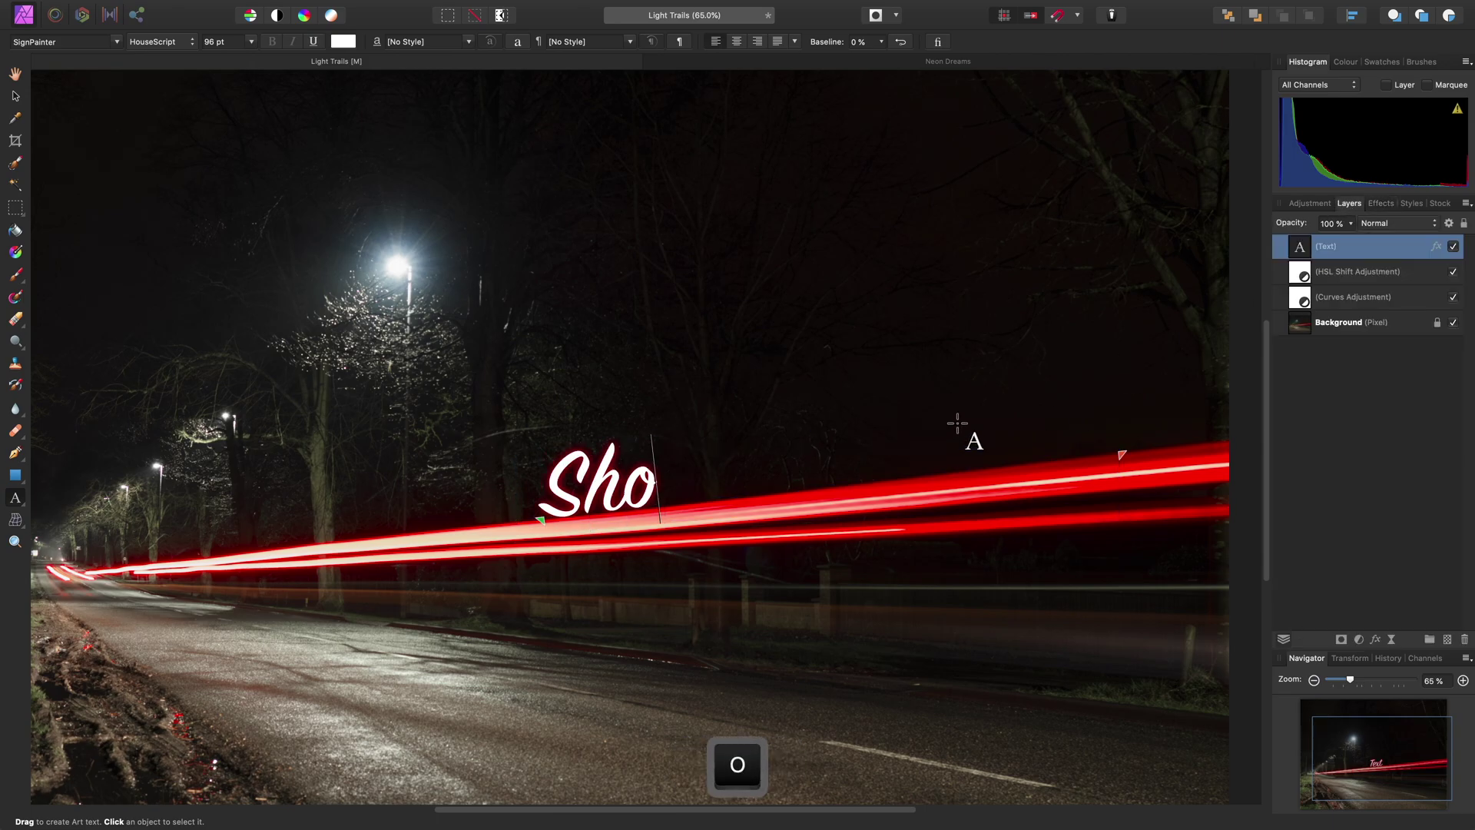
{"action": "type", "text": "oting Light"}
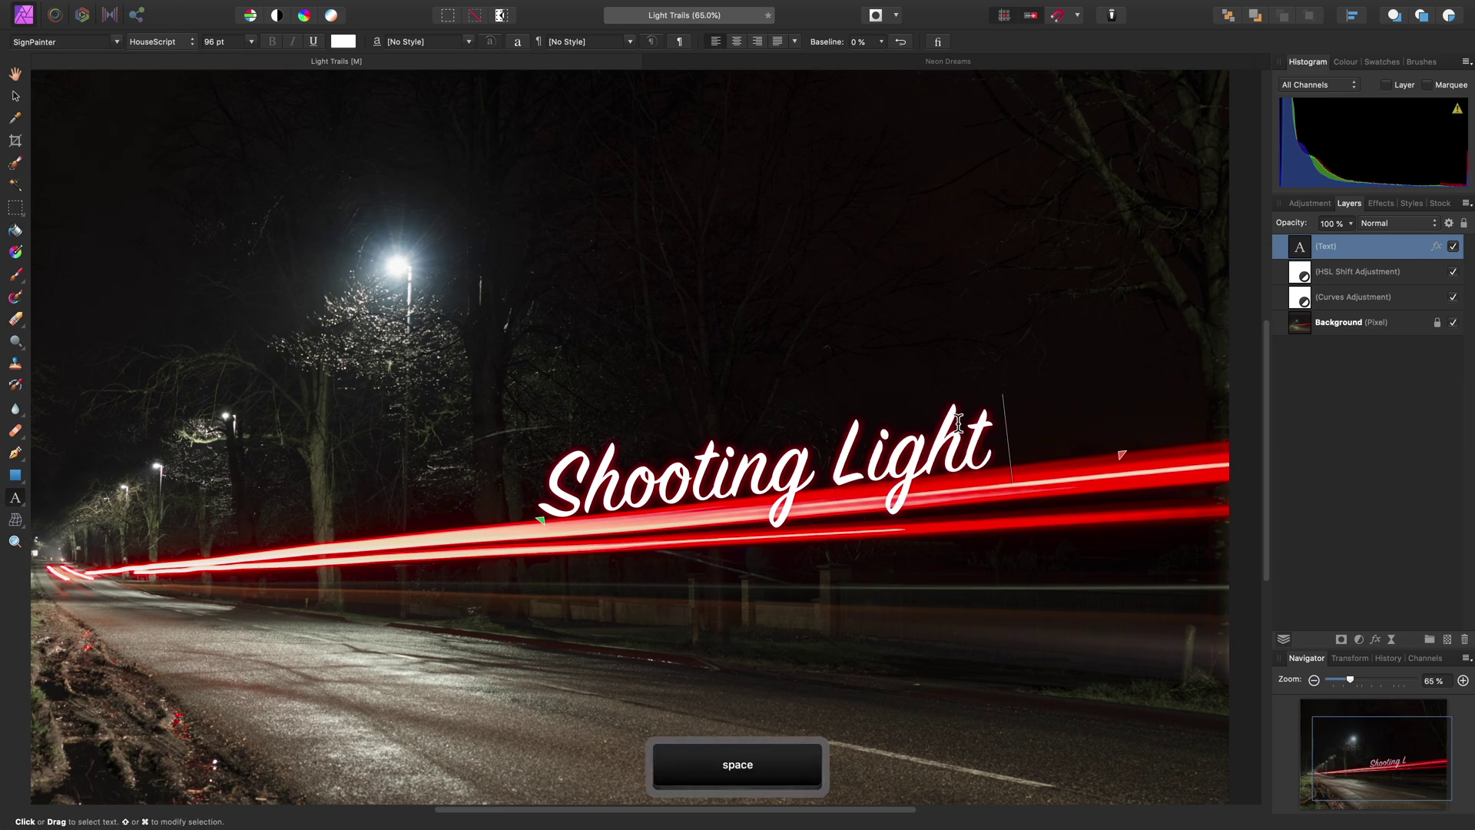
{"action": "type", "text": " Trails"}
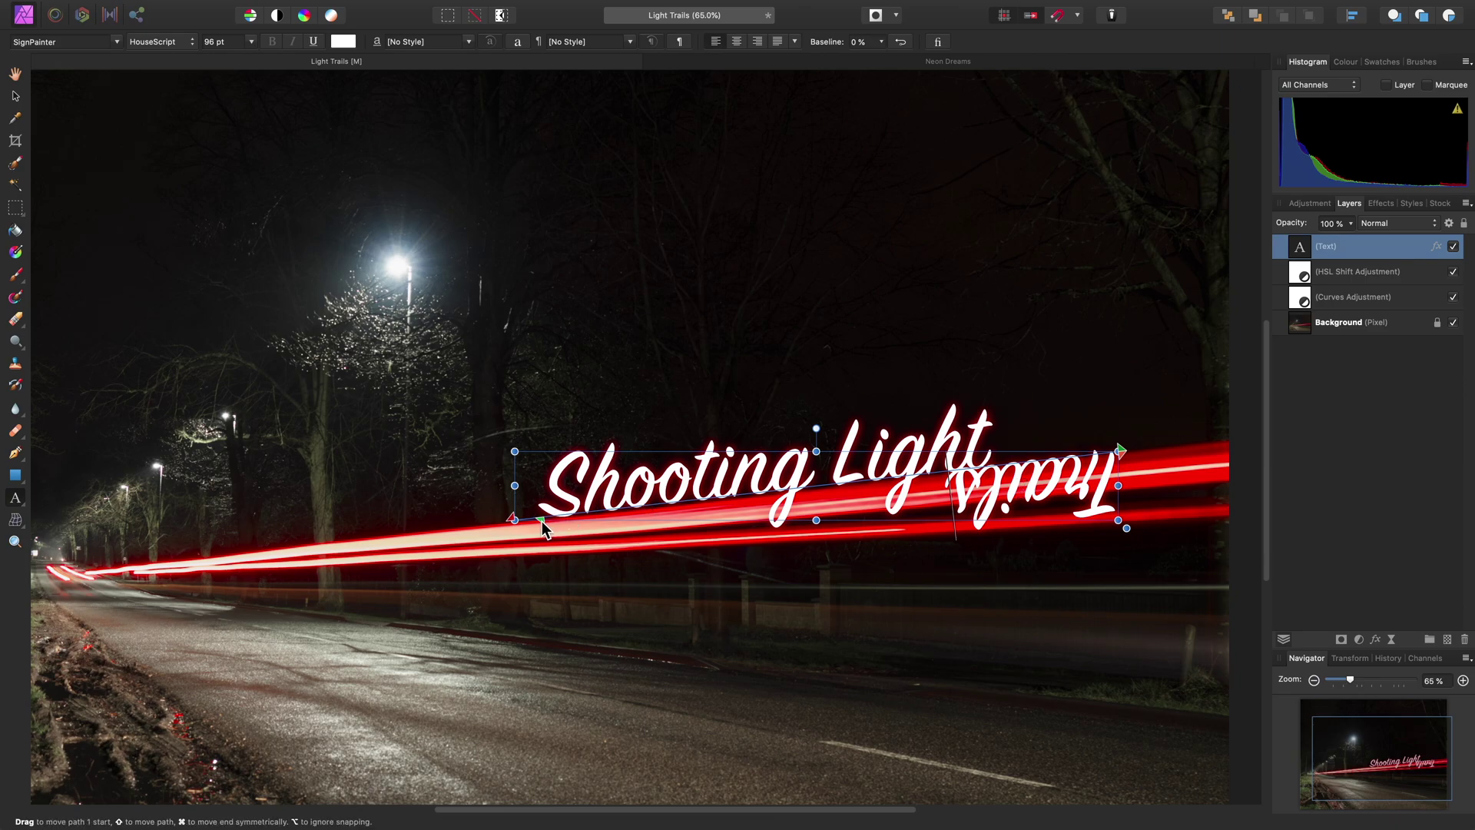
{"action": "left_click_drag", "start_coordinate": [542, 520], "coordinate": [526, 524]}
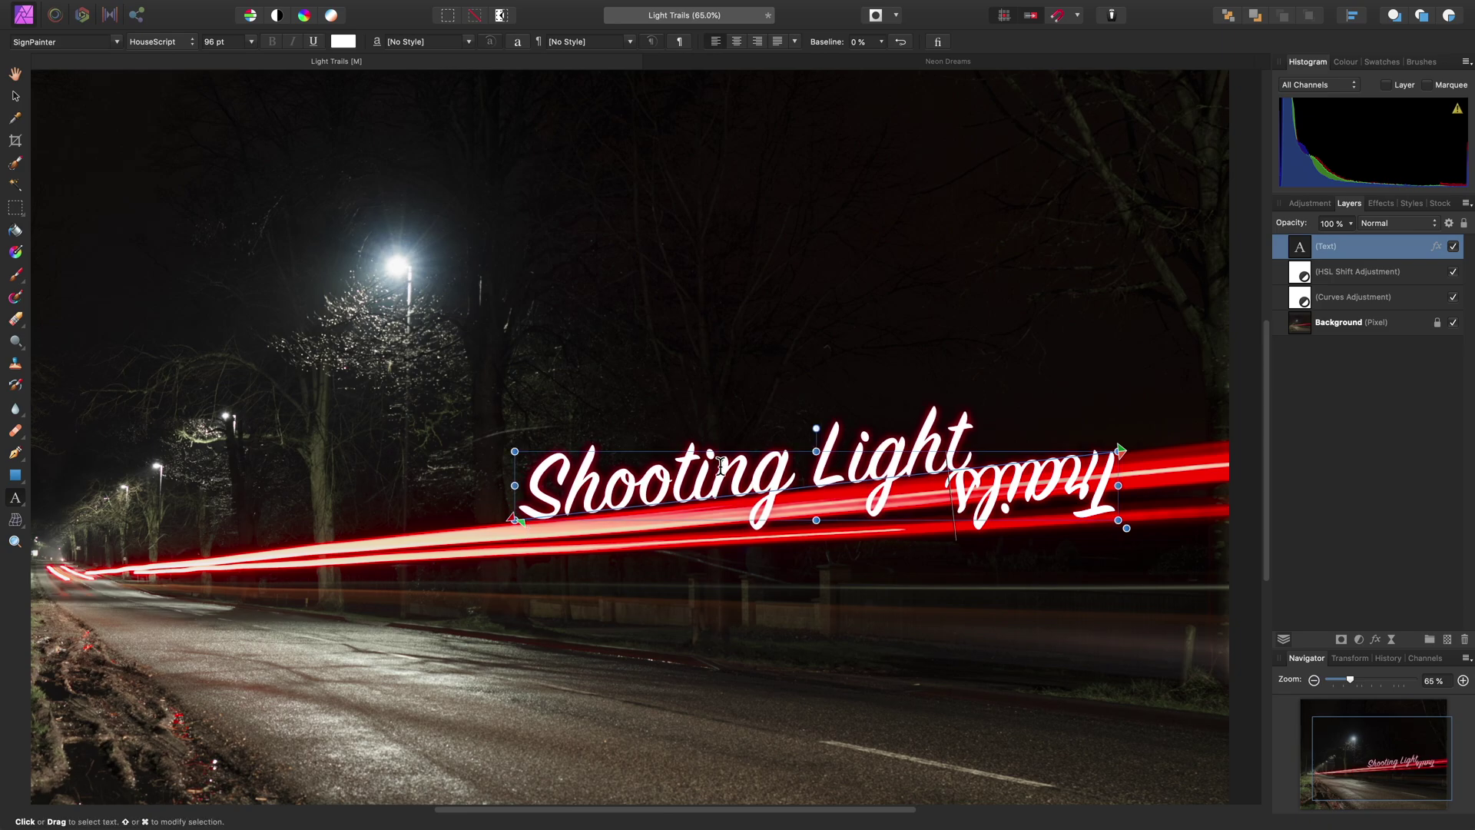
{"action": "key", "text": "super+a"}
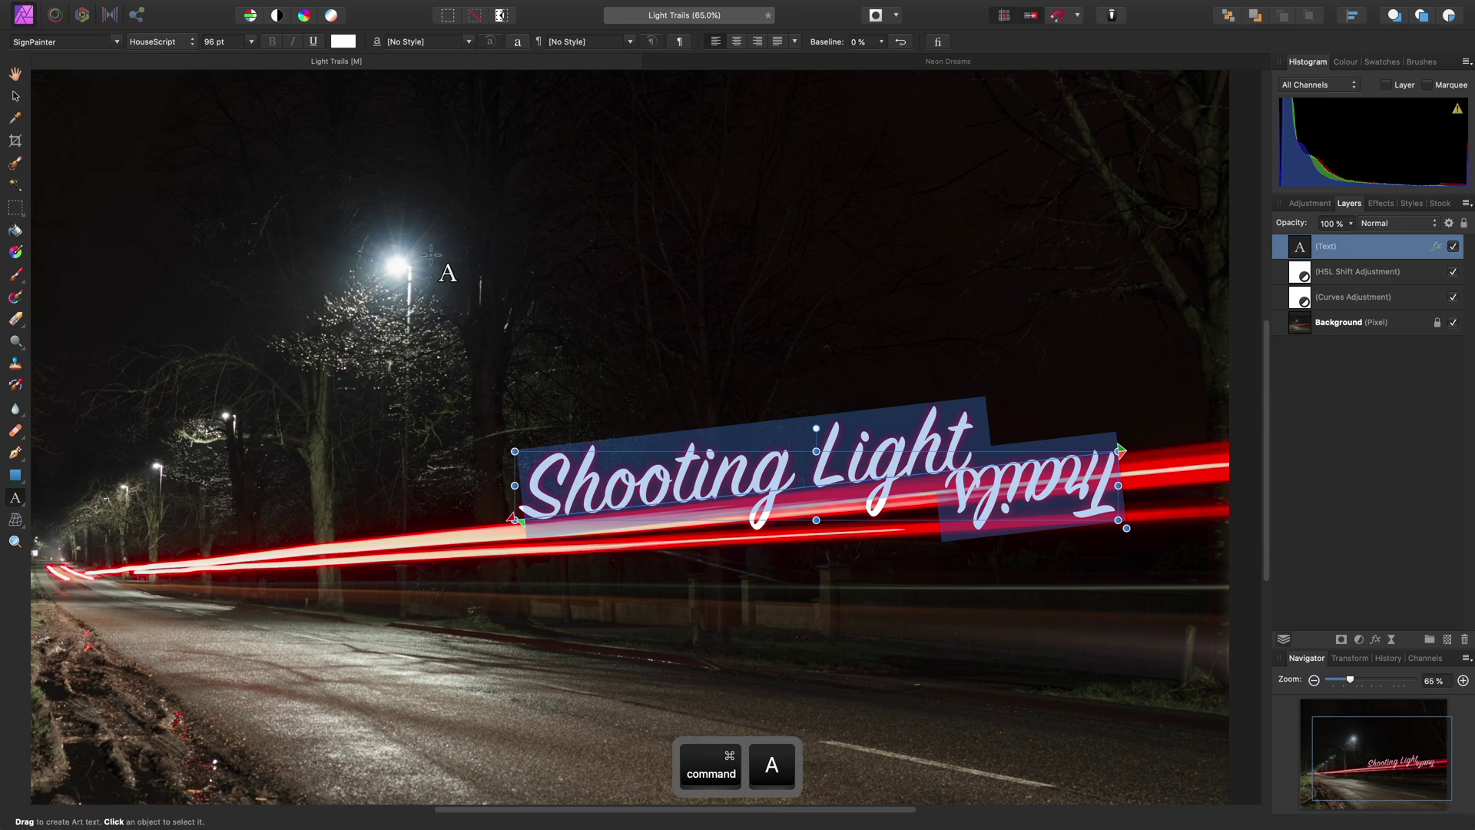
{"action": "left_click", "coordinate": [252, 42]}
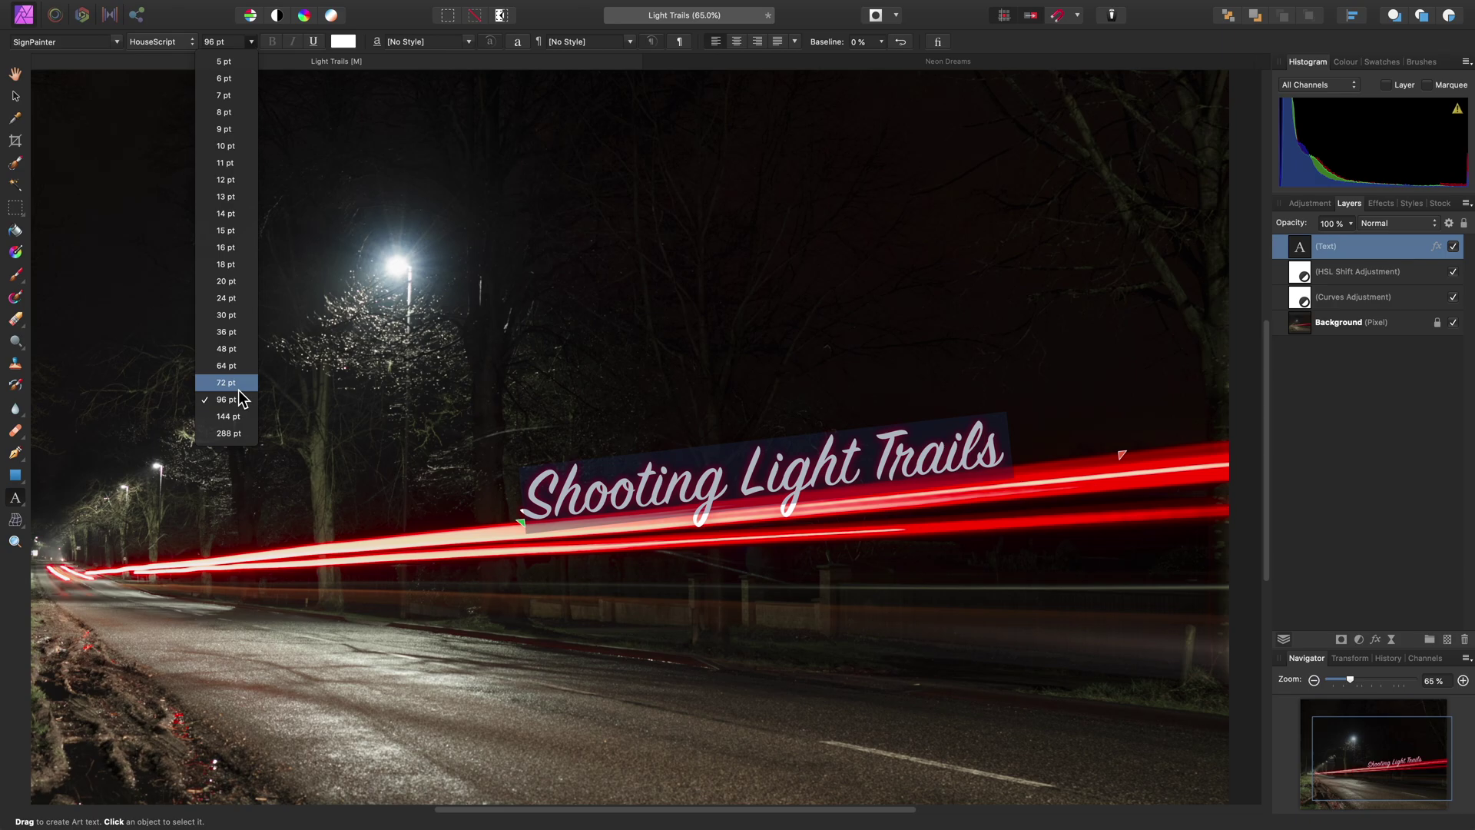
{"action": "left_click", "coordinate": [231, 399]}
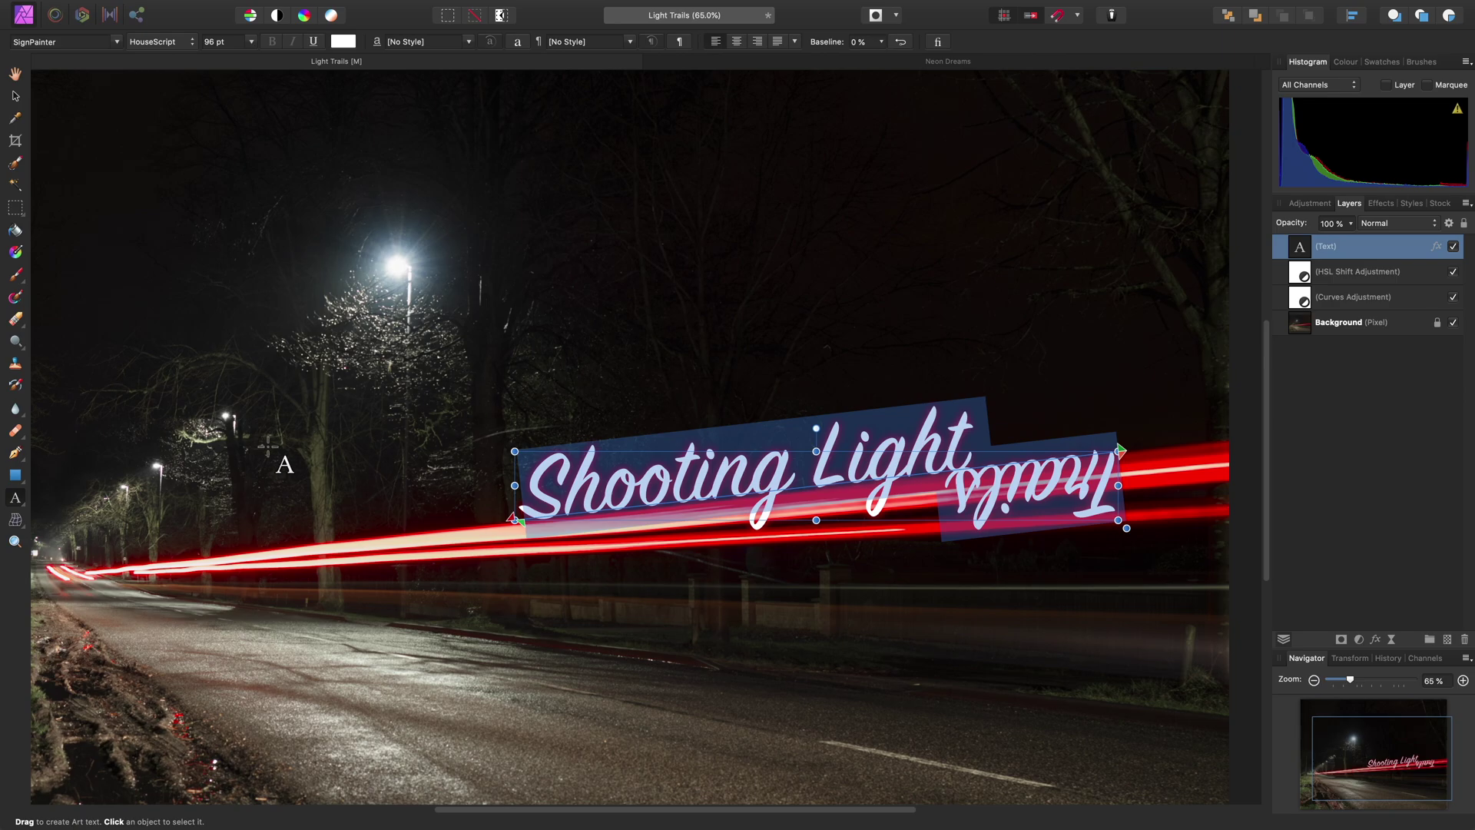
Lengthen the text path with the Node tool by moving its start node outward along the light trail, and fine-tune its end node.
{"action": "left_click", "coordinate": [16, 462]}
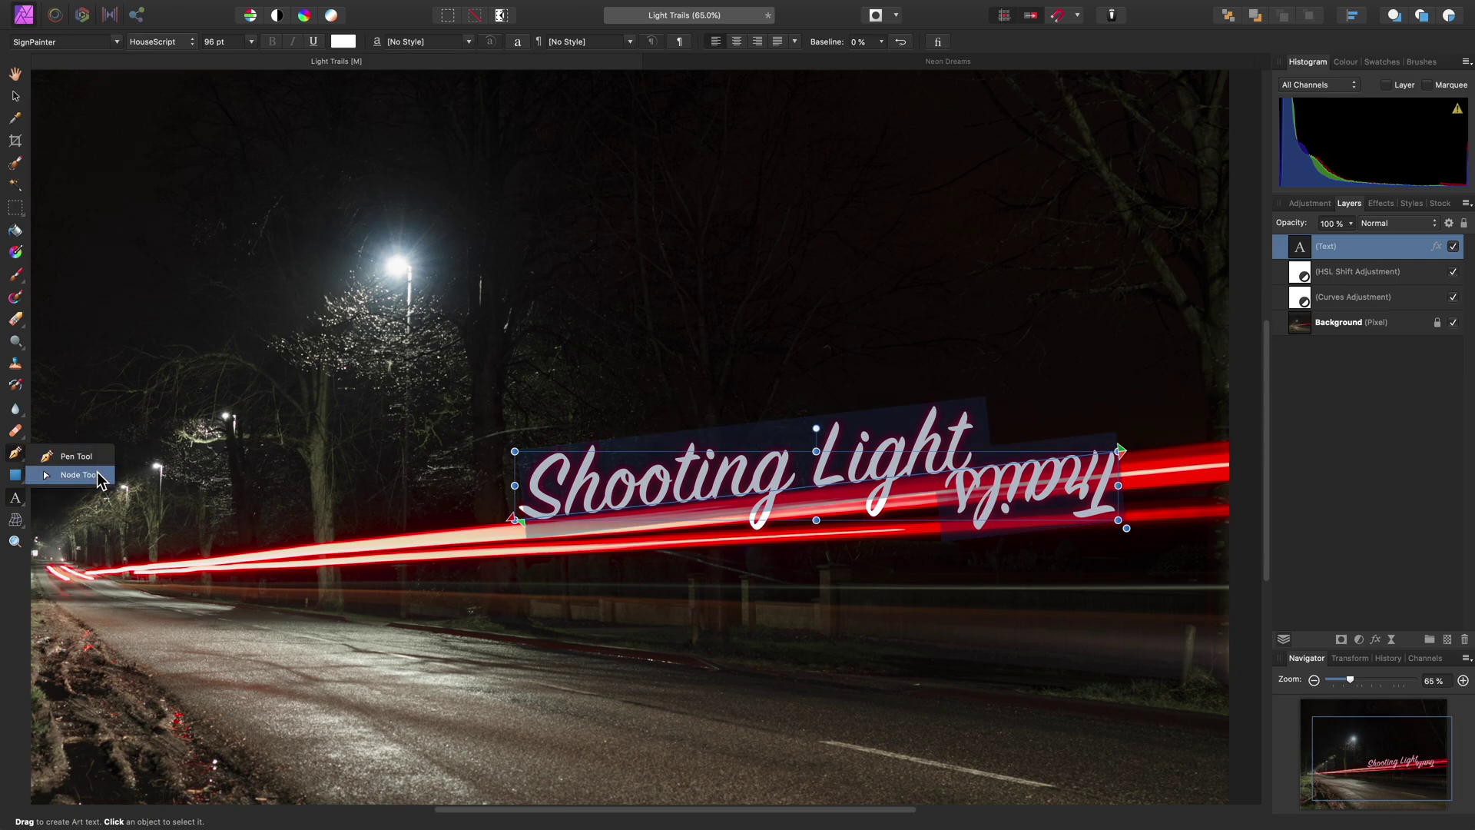
{"action": "left_click", "coordinate": [77, 475]}
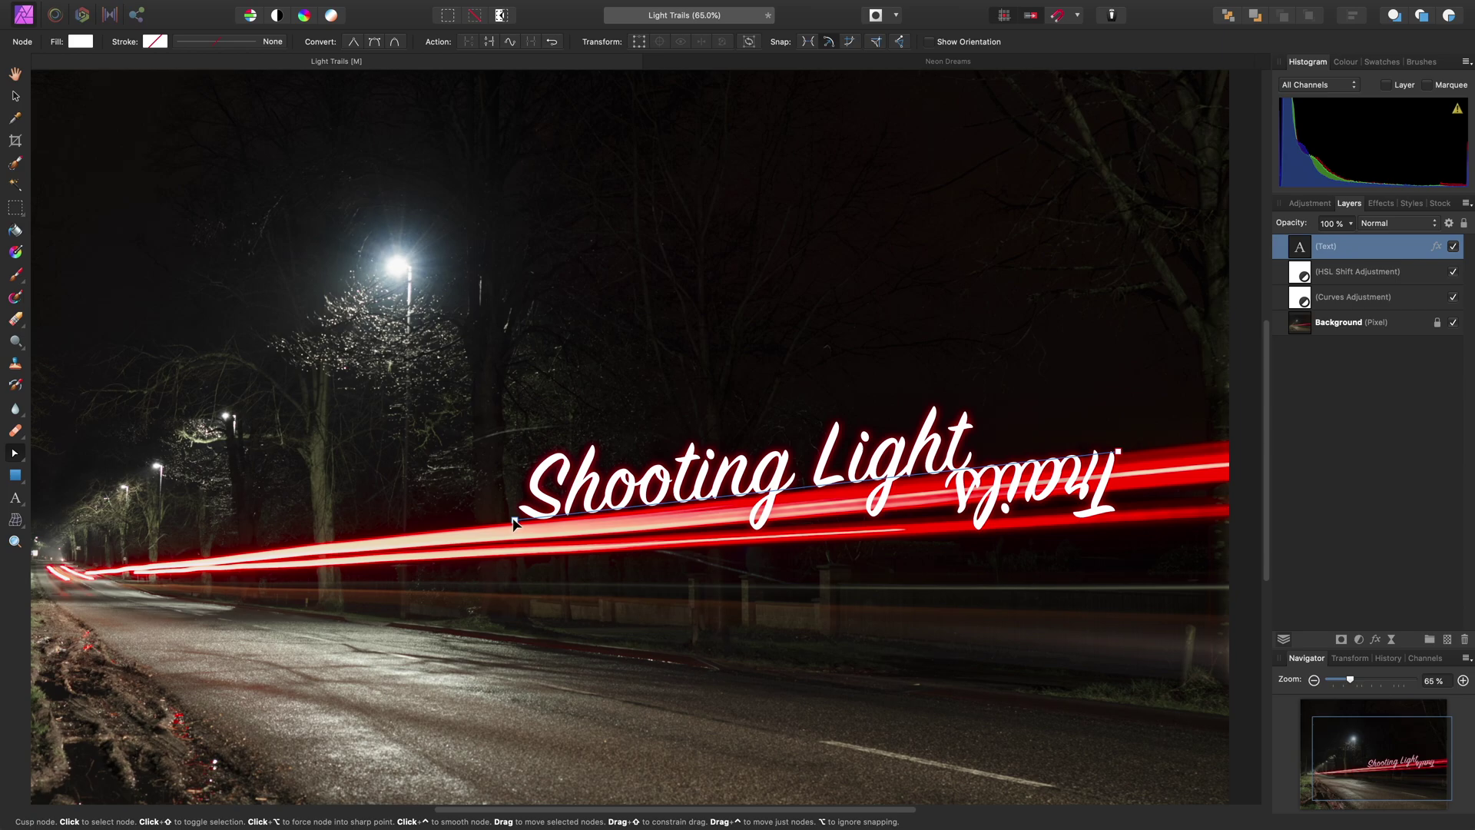
{"action": "left_click_drag", "start_coordinate": [514, 524], "coordinate": [456, 528]}
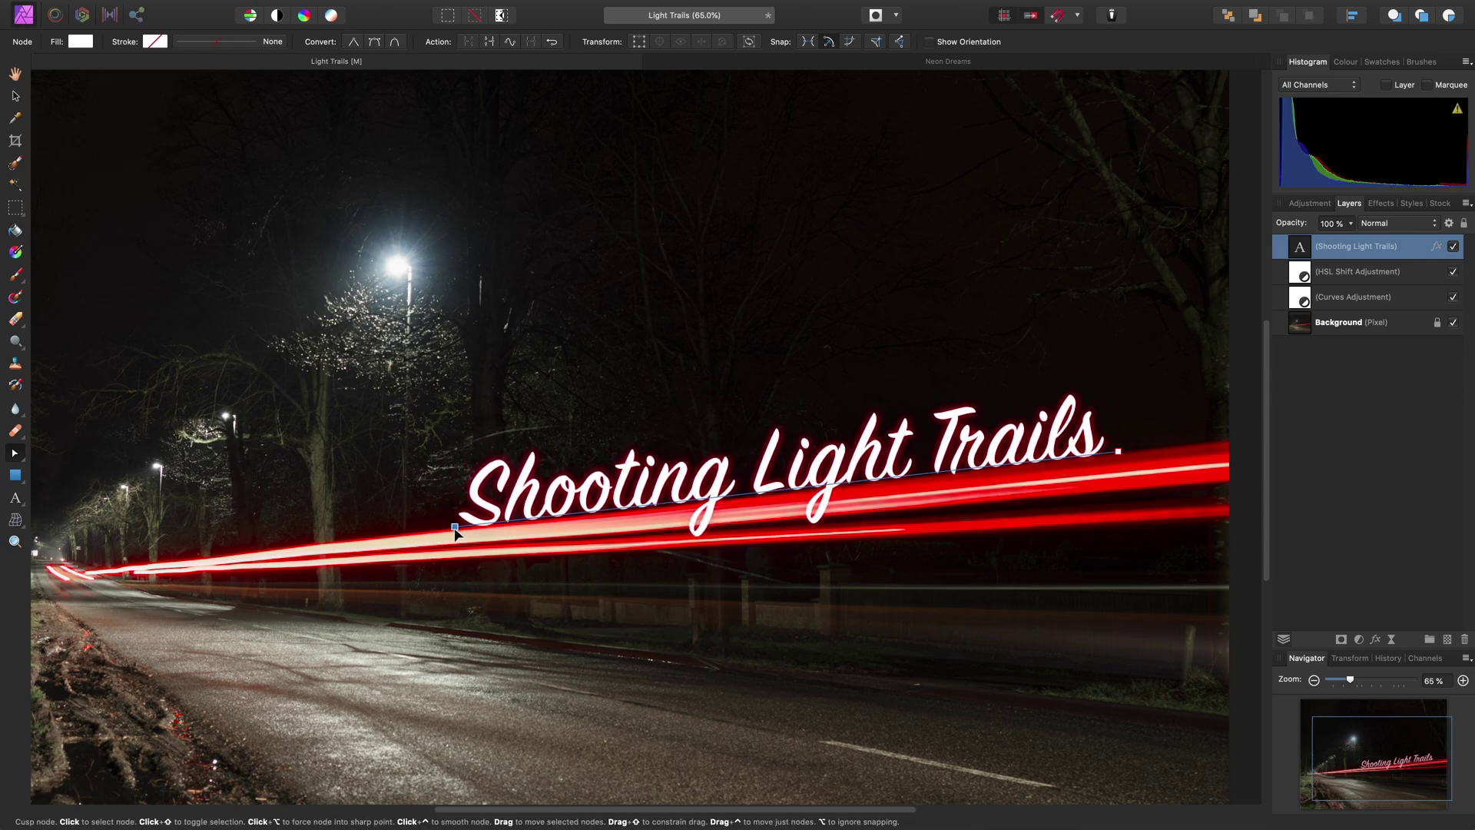
{"action": "scroll", "coordinate": [856, 513], "scroll_direction": "up", "scroll_amount": 5}
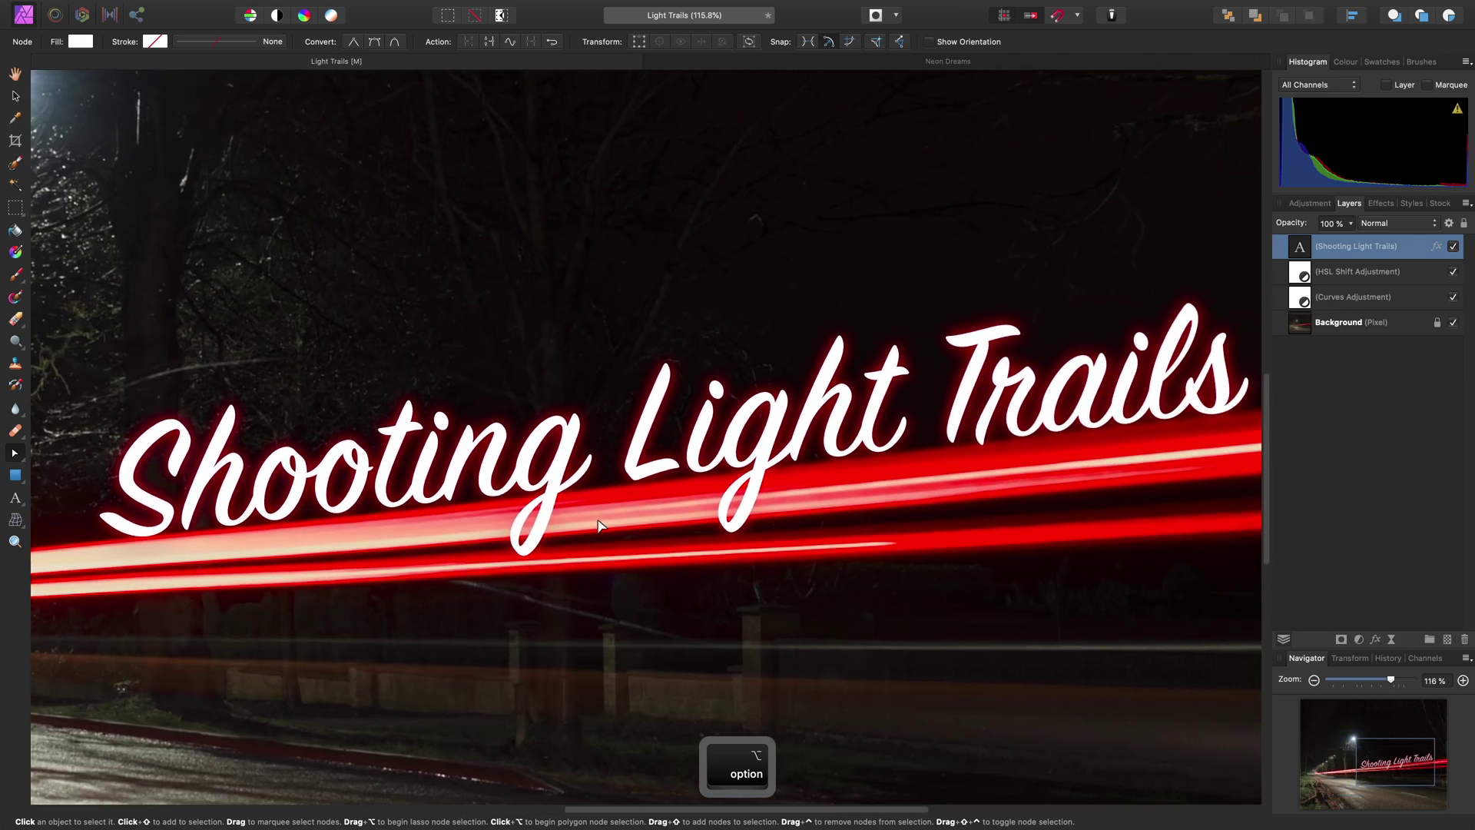
{"action": "scroll", "coordinate": [797, 492], "scroll_direction": "right", "scroll_amount": 5}
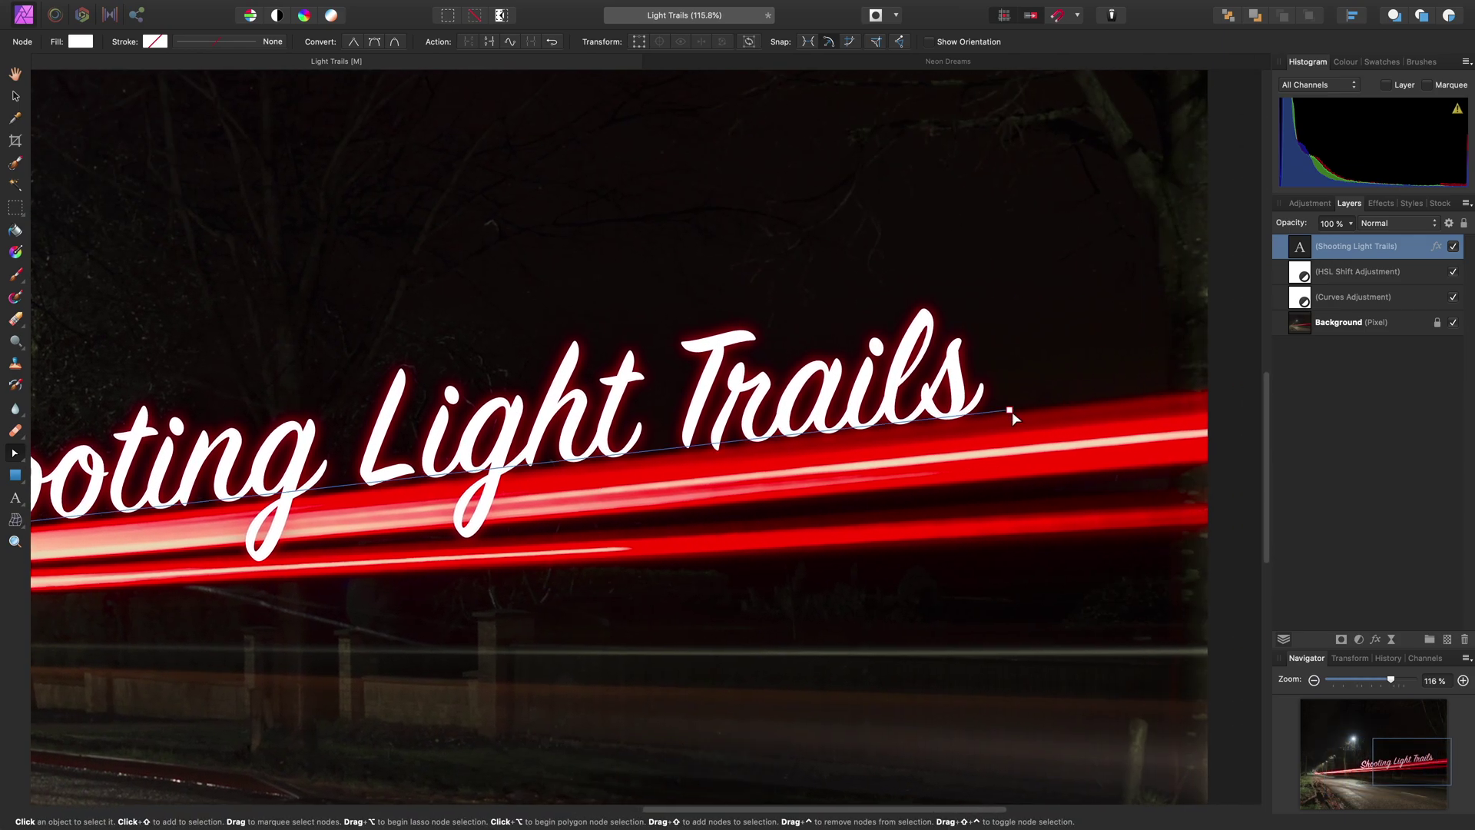
{"action": "left_click_drag", "start_coordinate": [1017, 418], "coordinate": [1010, 415]}
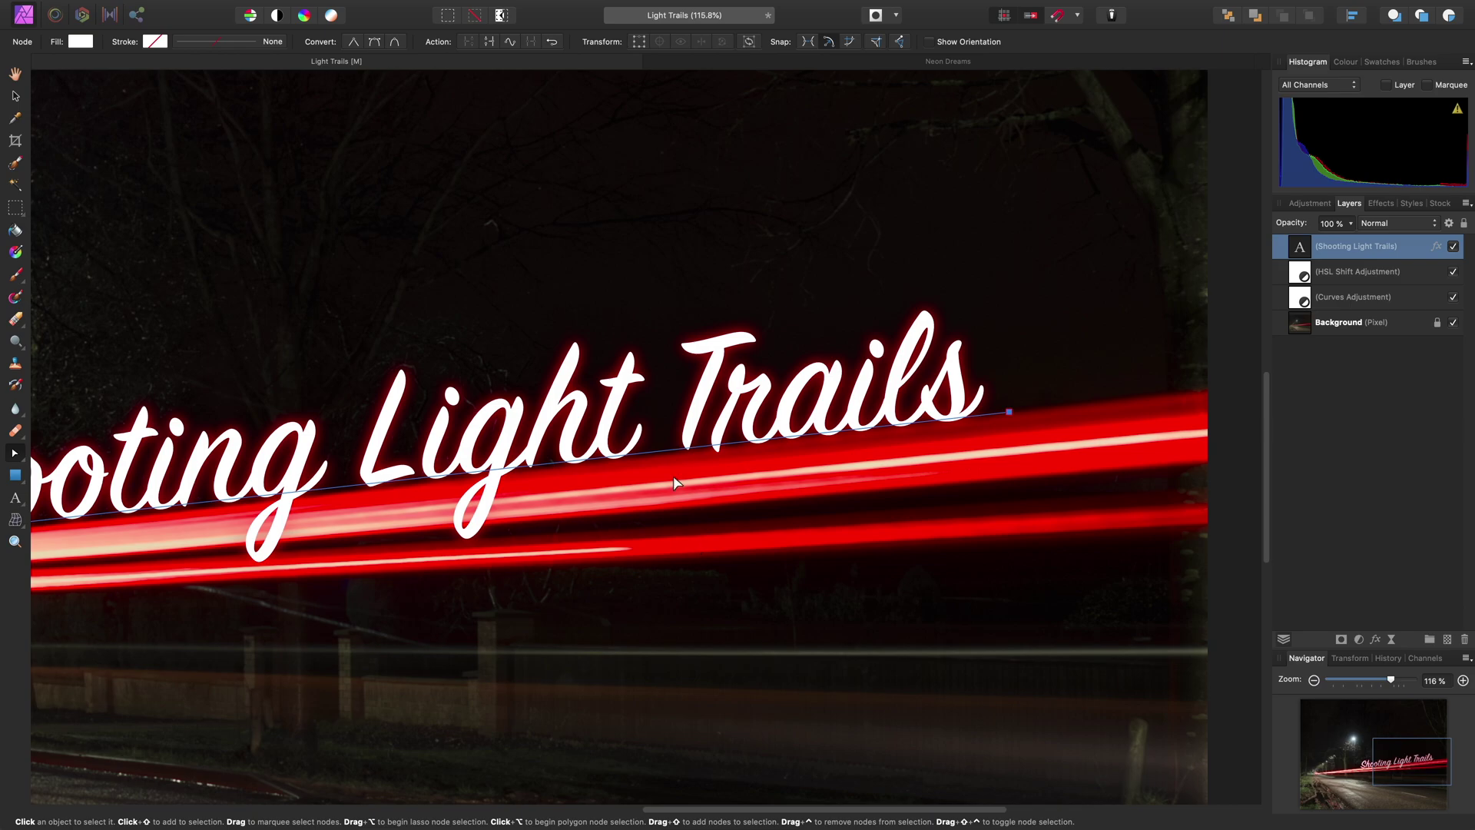
Bend the text path's segment slightly along the light trail, adjust its curve handle, and fit the whole photo in view.
{"action": "scroll", "coordinate": [662, 492], "scroll_direction": "down", "scroll_amount": 3}
{"action": "scroll", "coordinate": [662, 493], "scroll_direction": "up", "scroll_amount": 1}
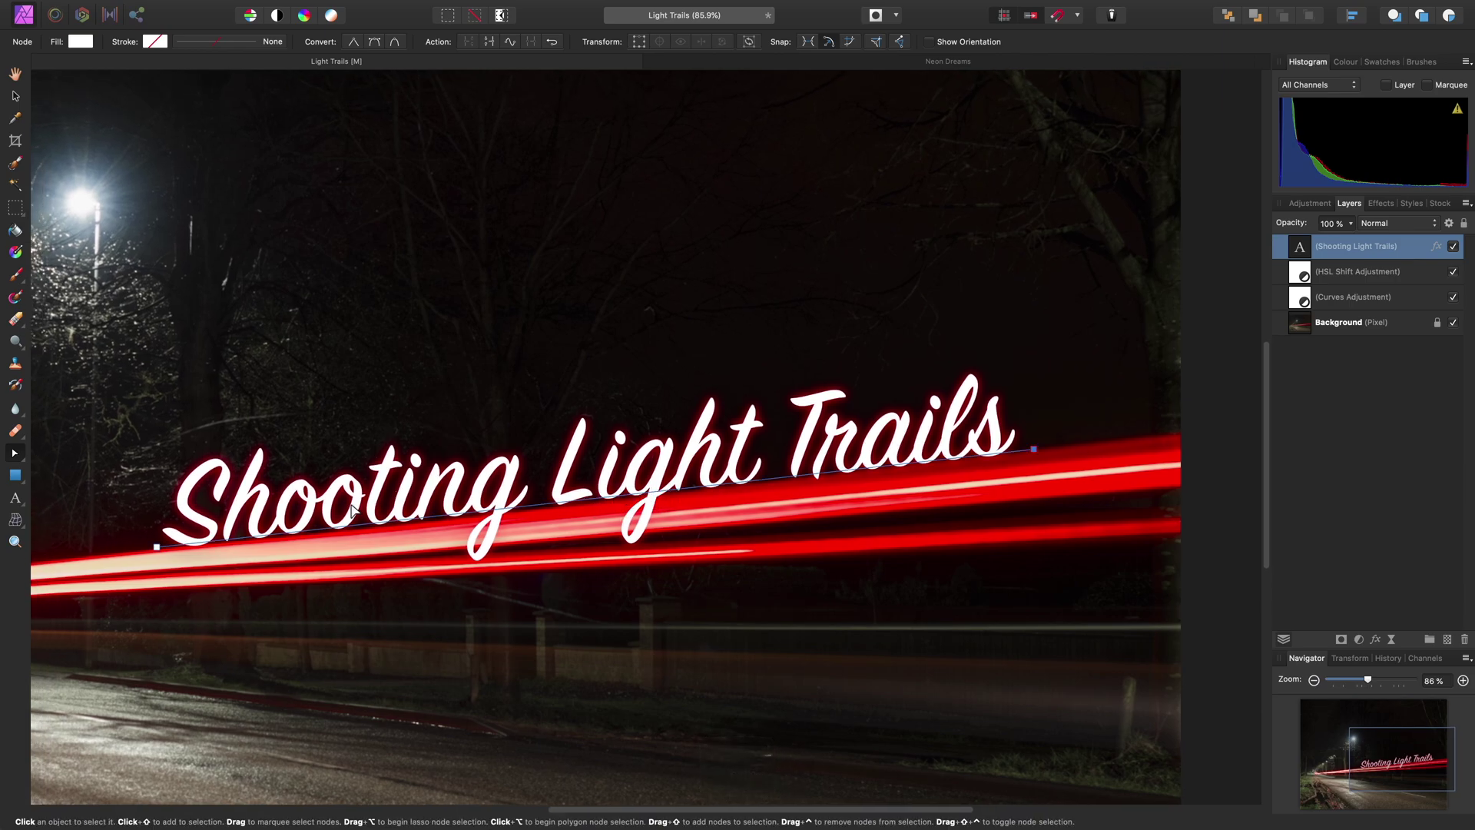
{"action": "left_click_drag", "start_coordinate": [572, 501], "coordinate": [394, 526]}
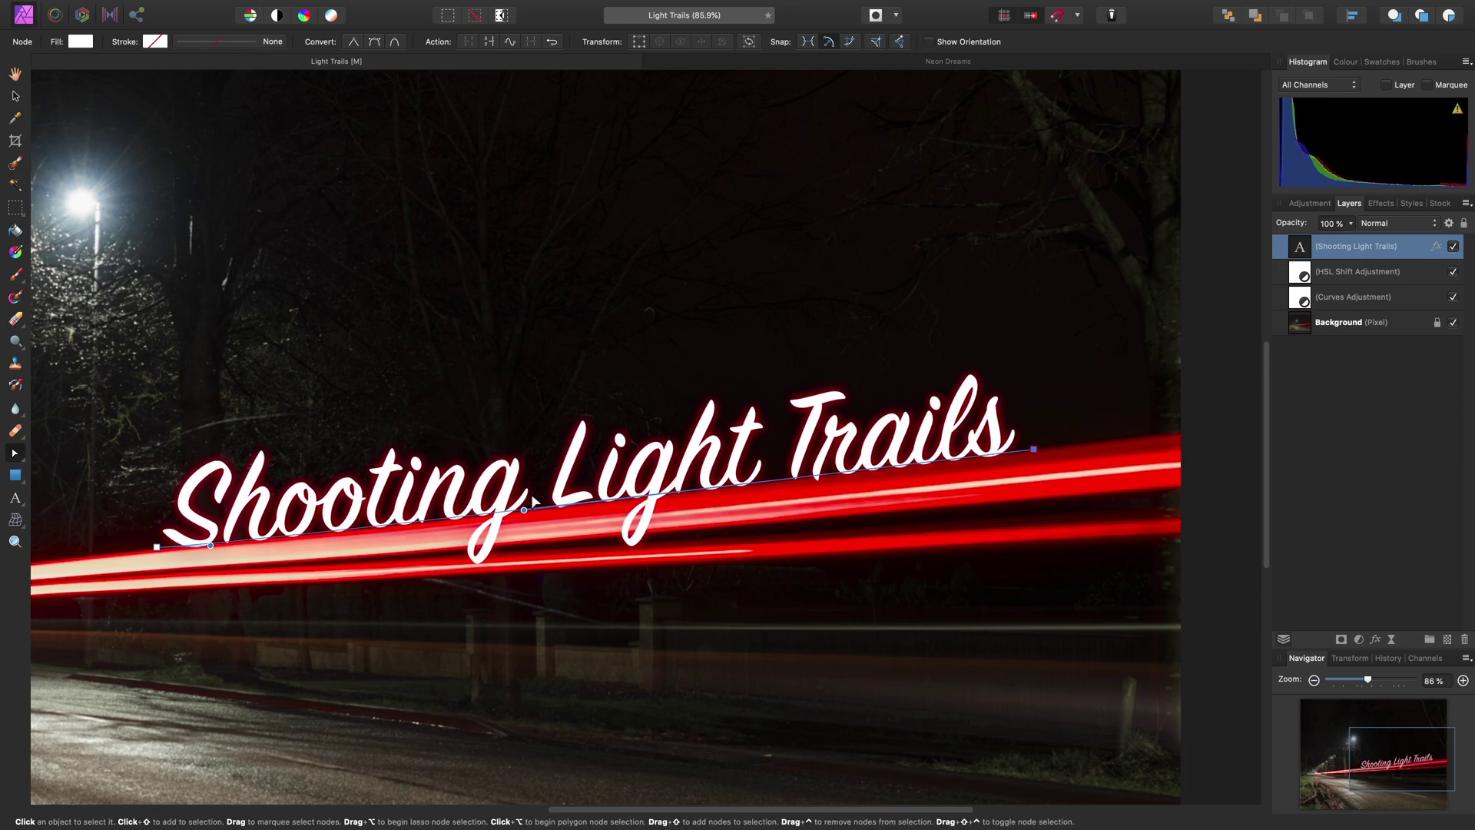
{"action": "left_click_drag", "start_coordinate": [524, 509], "coordinate": [554, 508]}
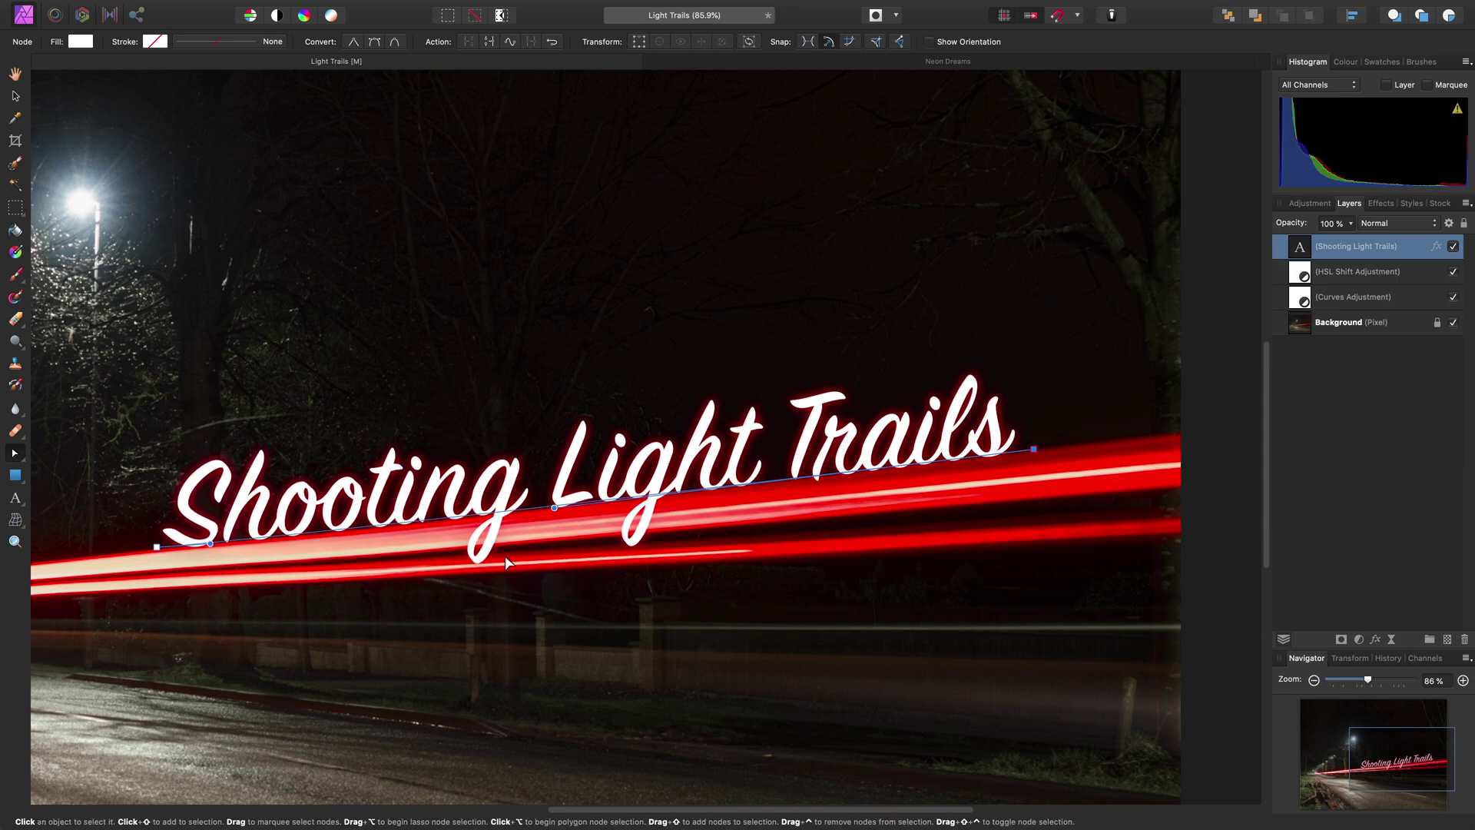
{"action": "key", "text": "h"}
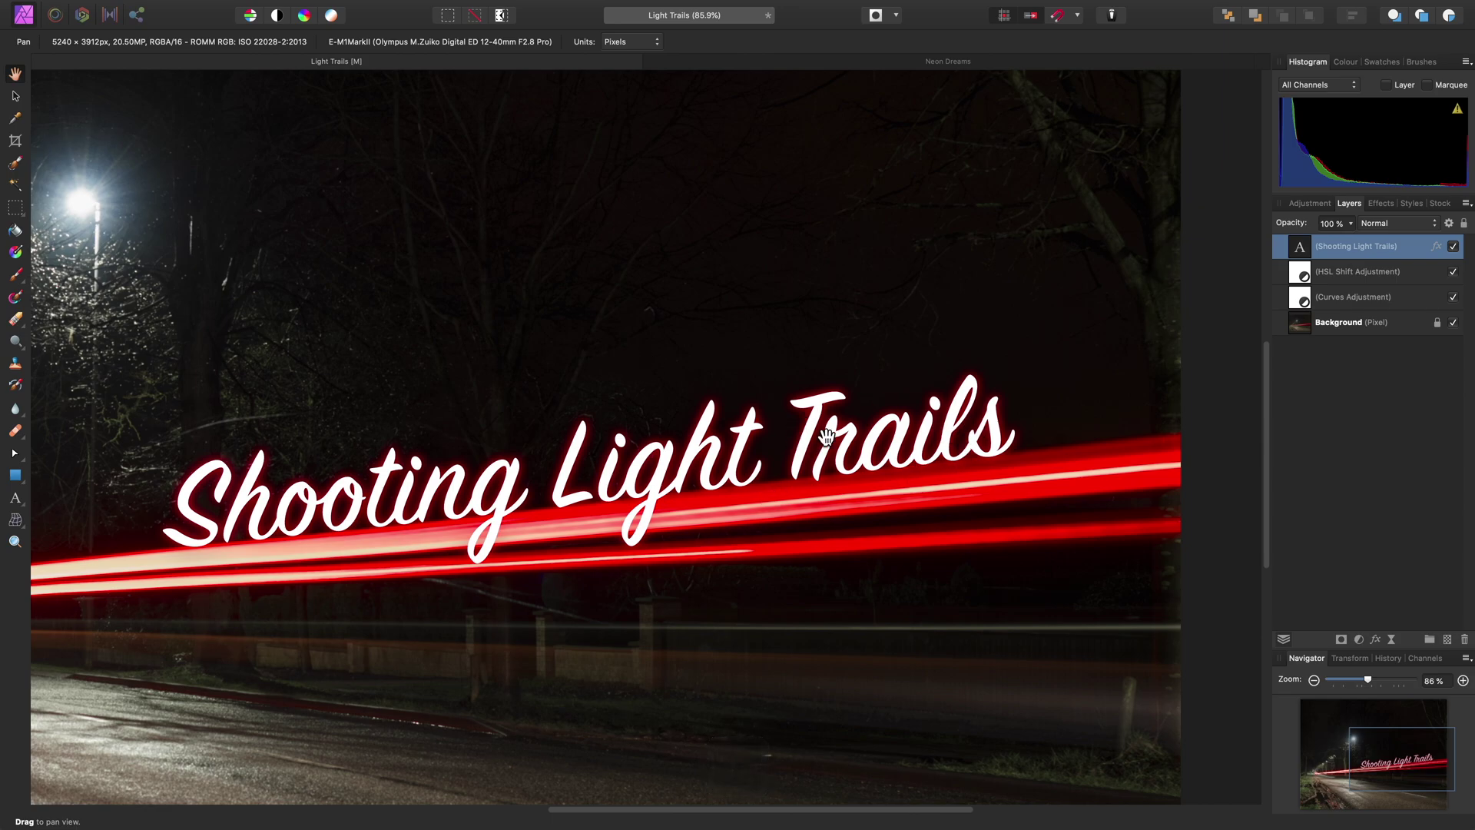
{"action": "key", "text": "super+0"}
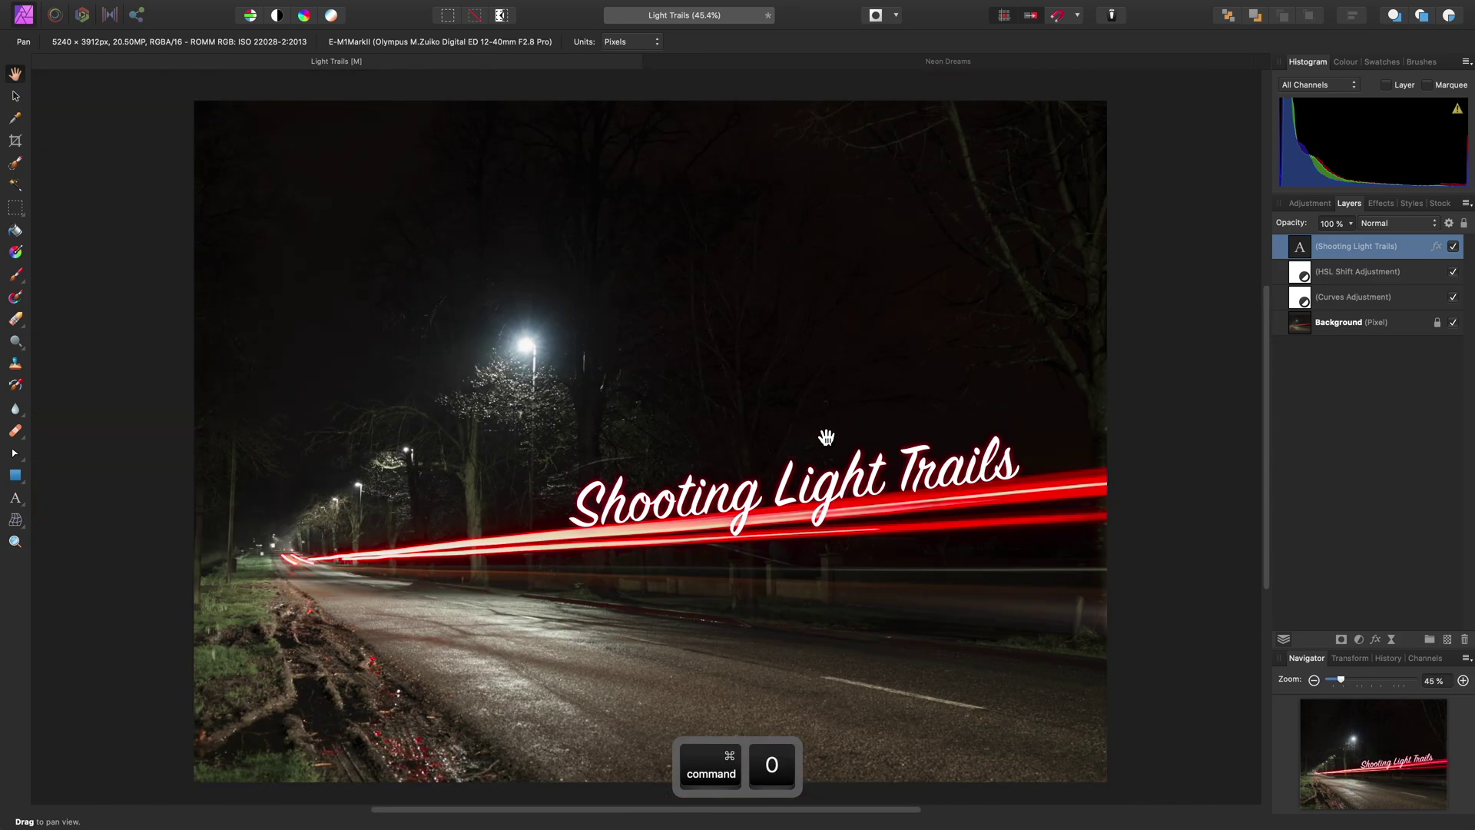
In the Neon Dreams document, enable snapping and draw a white circle from the canvas centre, slightly larger than the outermost neon ring.
{"action": "left_click", "coordinate": [943, 63]}
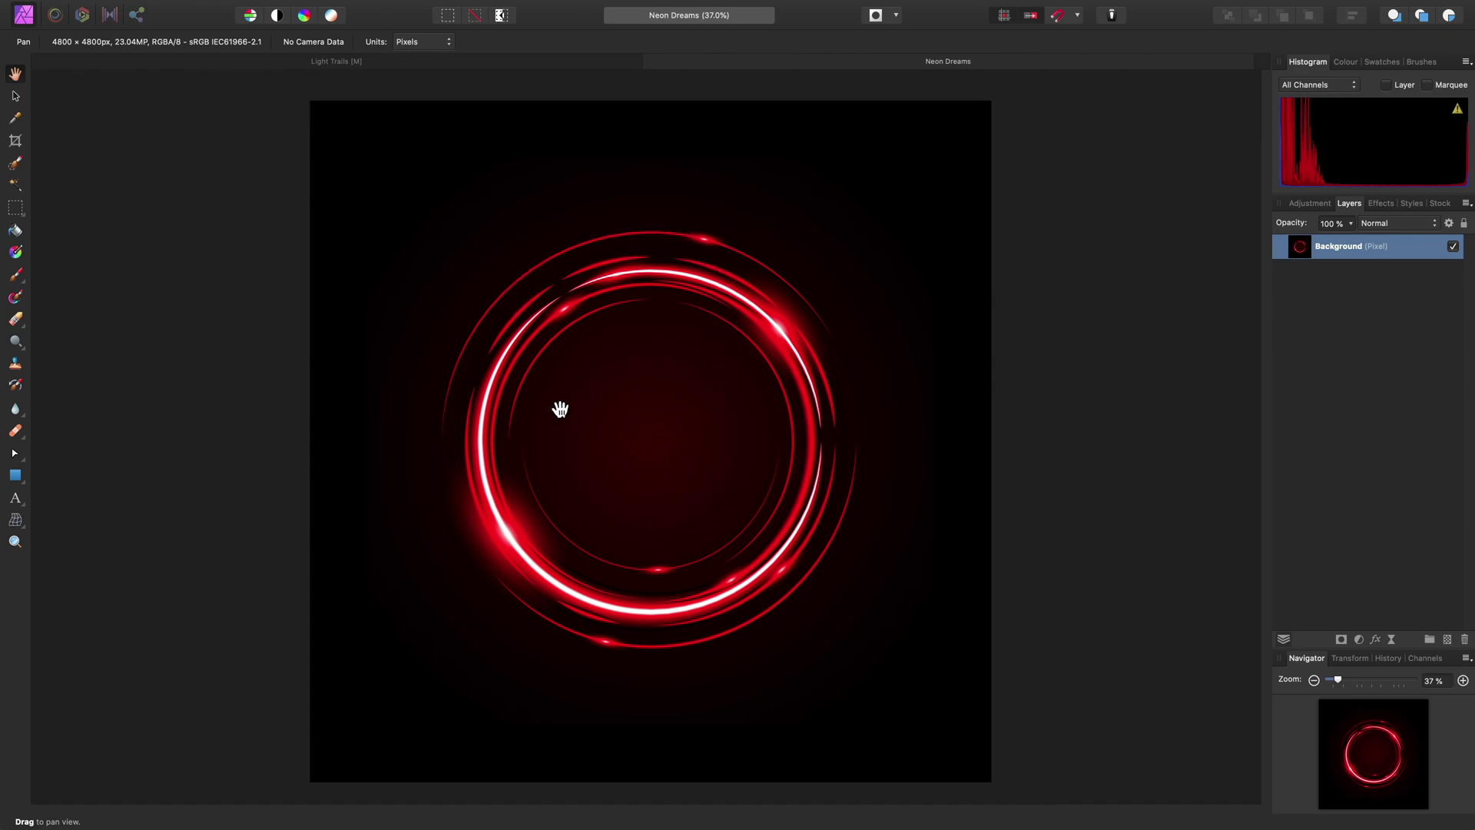
{"action": "left_click", "coordinate": [19, 475]}
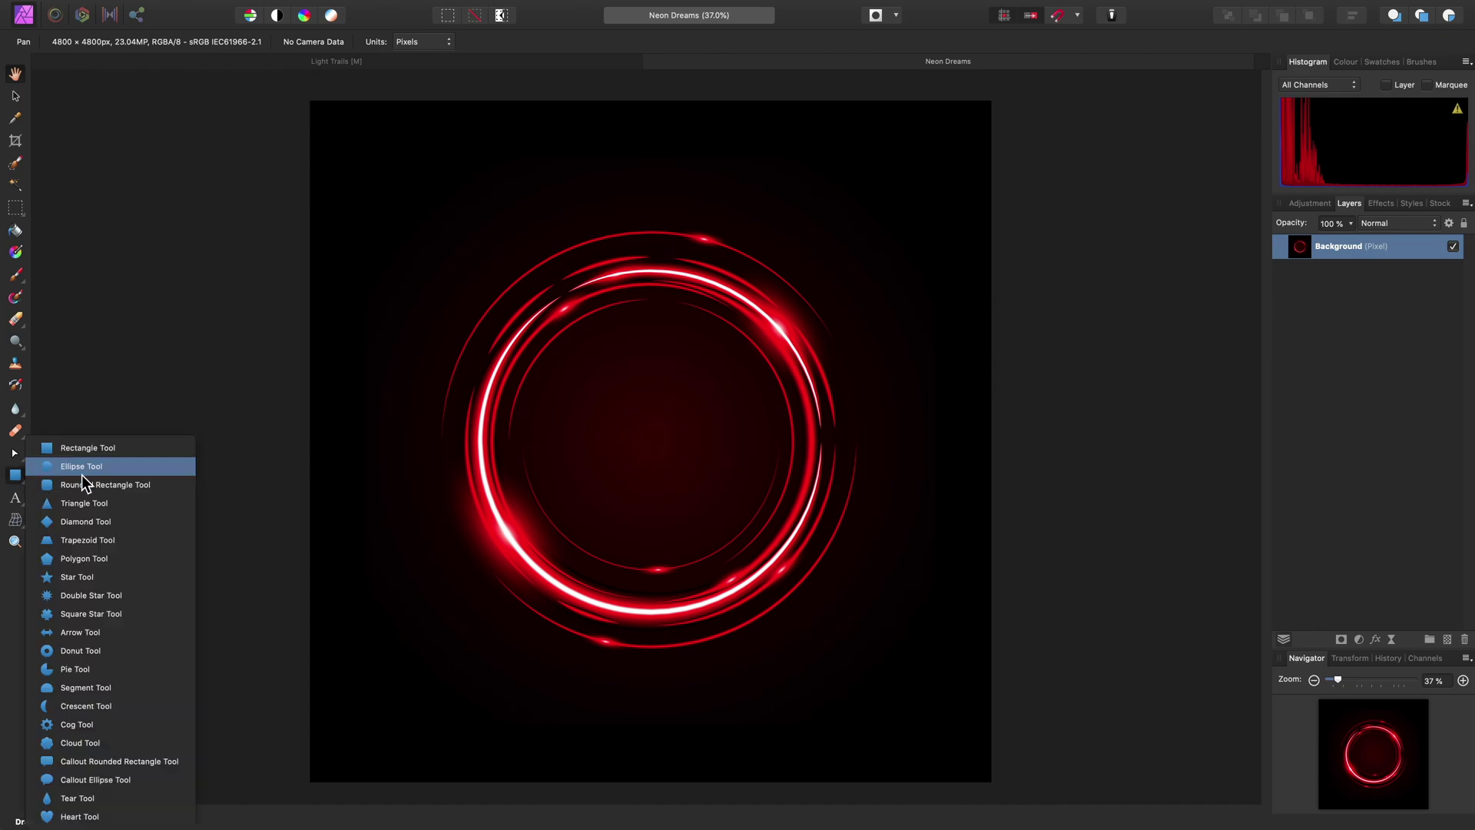
{"action": "left_click", "coordinate": [140, 466]}
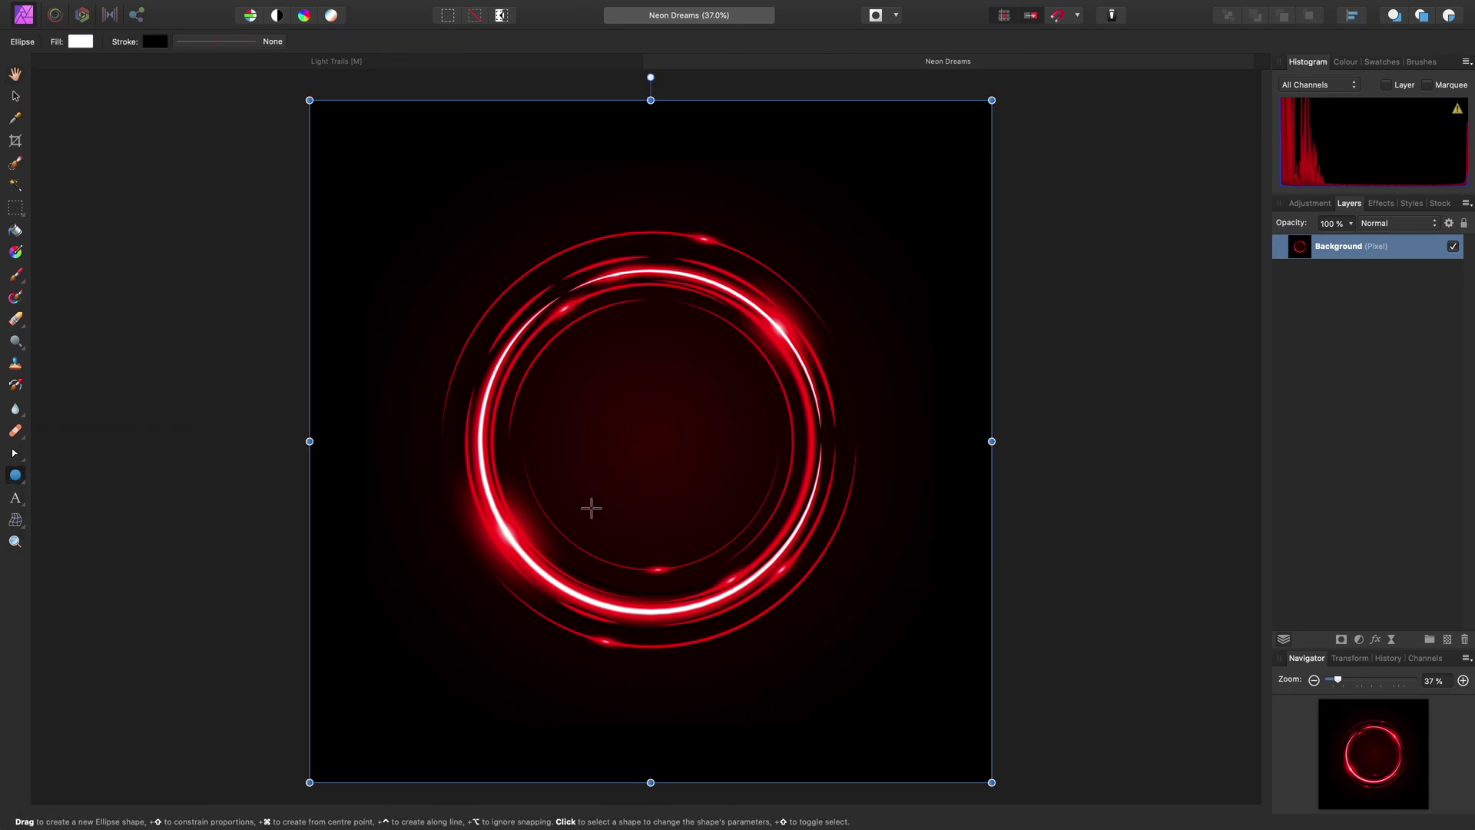
{"action": "left_click", "coordinate": [1057, 17]}
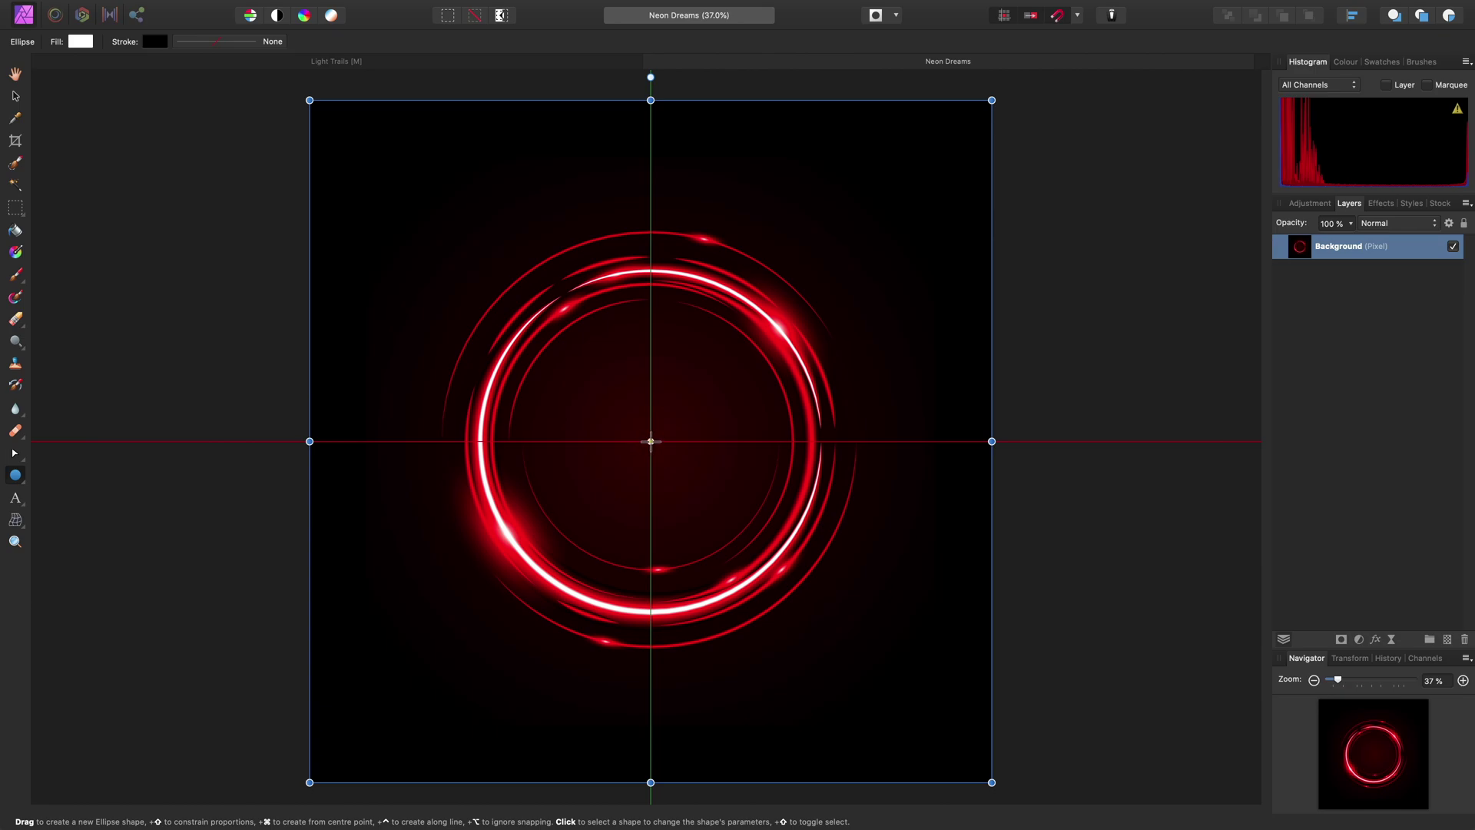
{"action": "key", "text": "shift"}
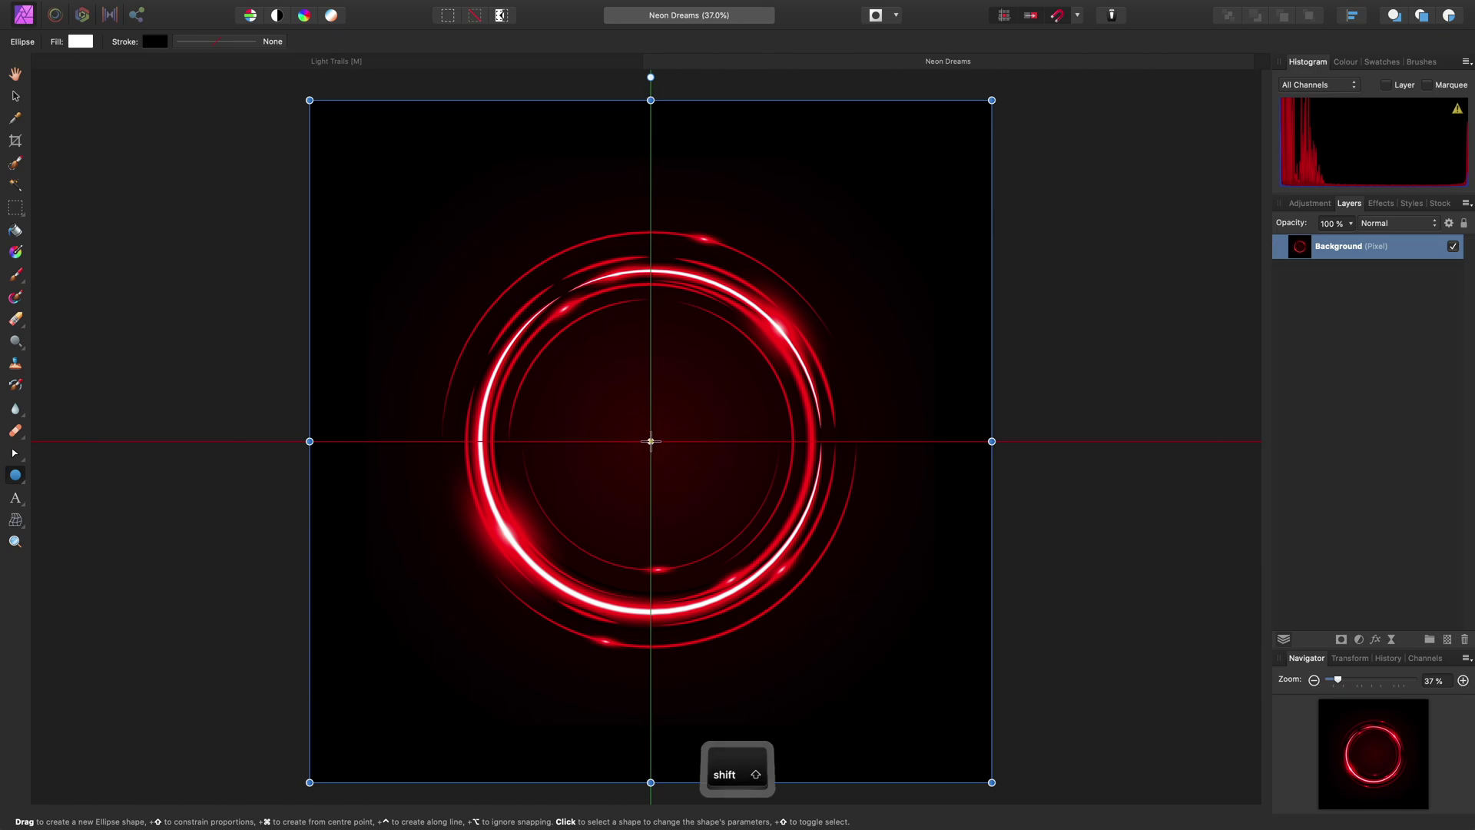
{"action": "key", "text": "super"}
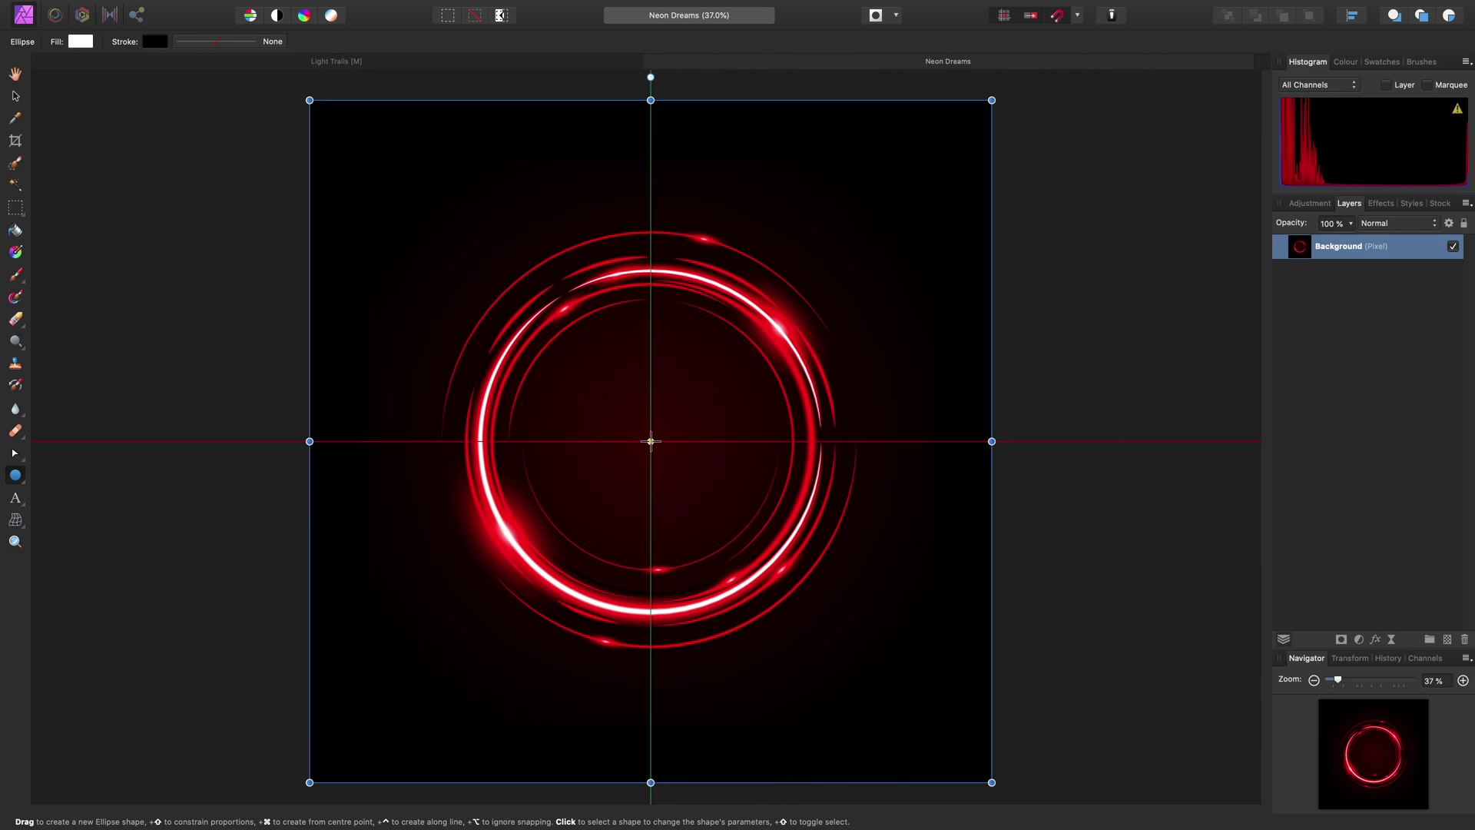
{"action": "left_click_drag", "start_coordinate": [650, 441], "coordinate": [851, 673]}
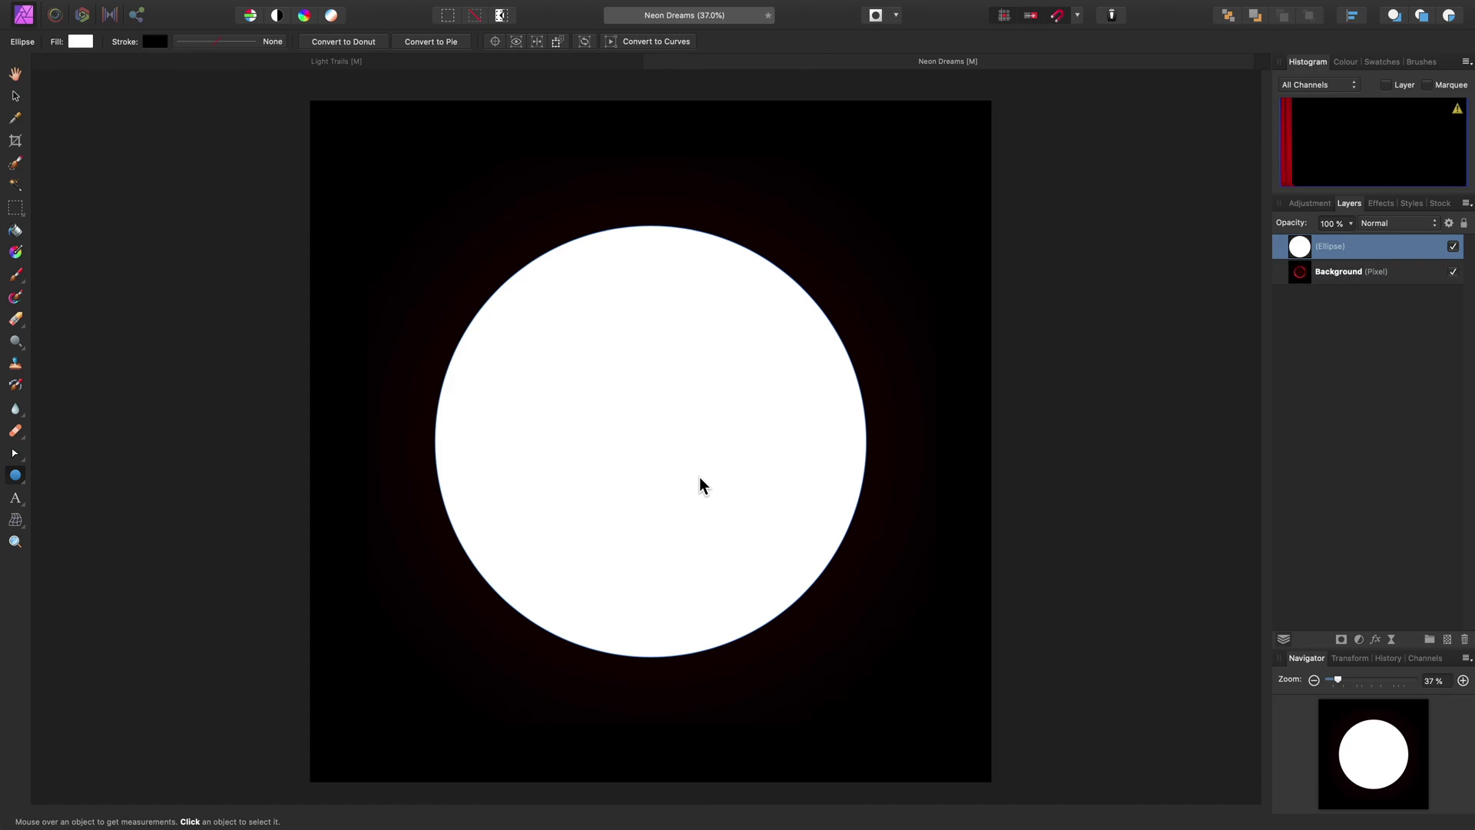
{"action": "key", "text": "super"}
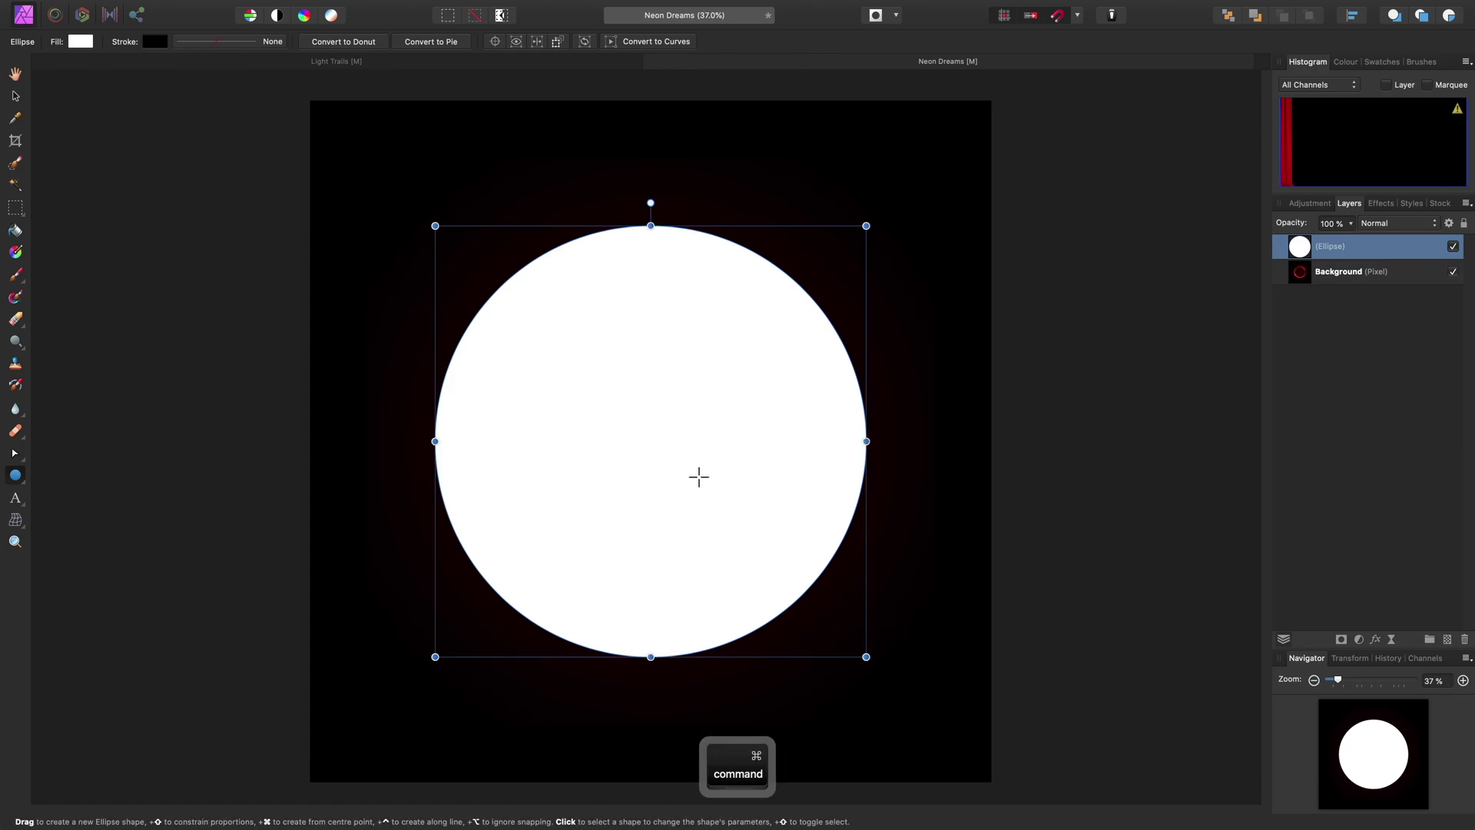
Convert the circle into a text path starting on its upper-left arc and enter the placeholder "Text".
{"action": "left_click", "coordinate": [15, 503]}
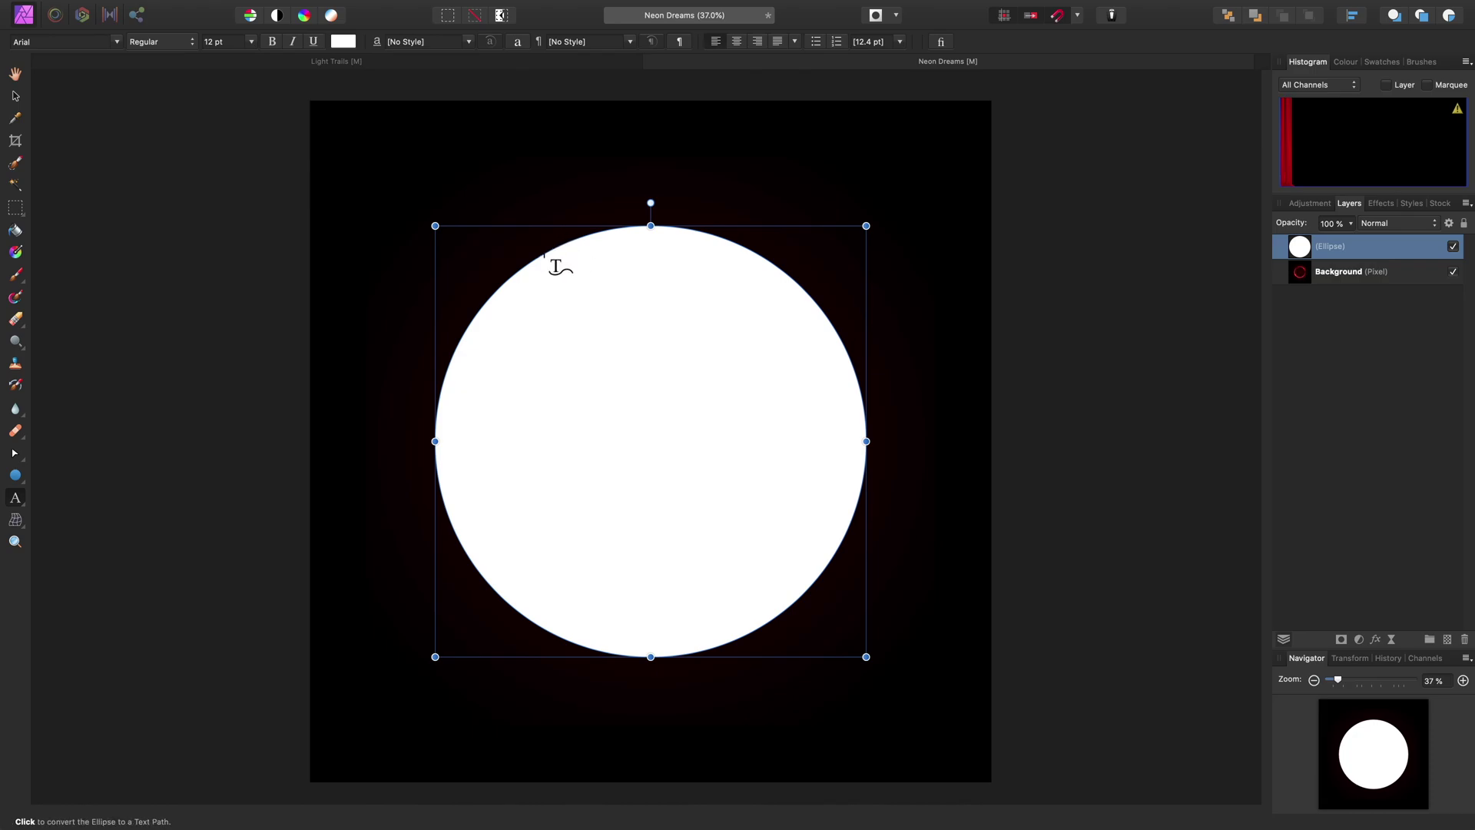
{"action": "scroll", "coordinate": [557, 266], "scroll_direction": "up", "scroll_amount": 4}
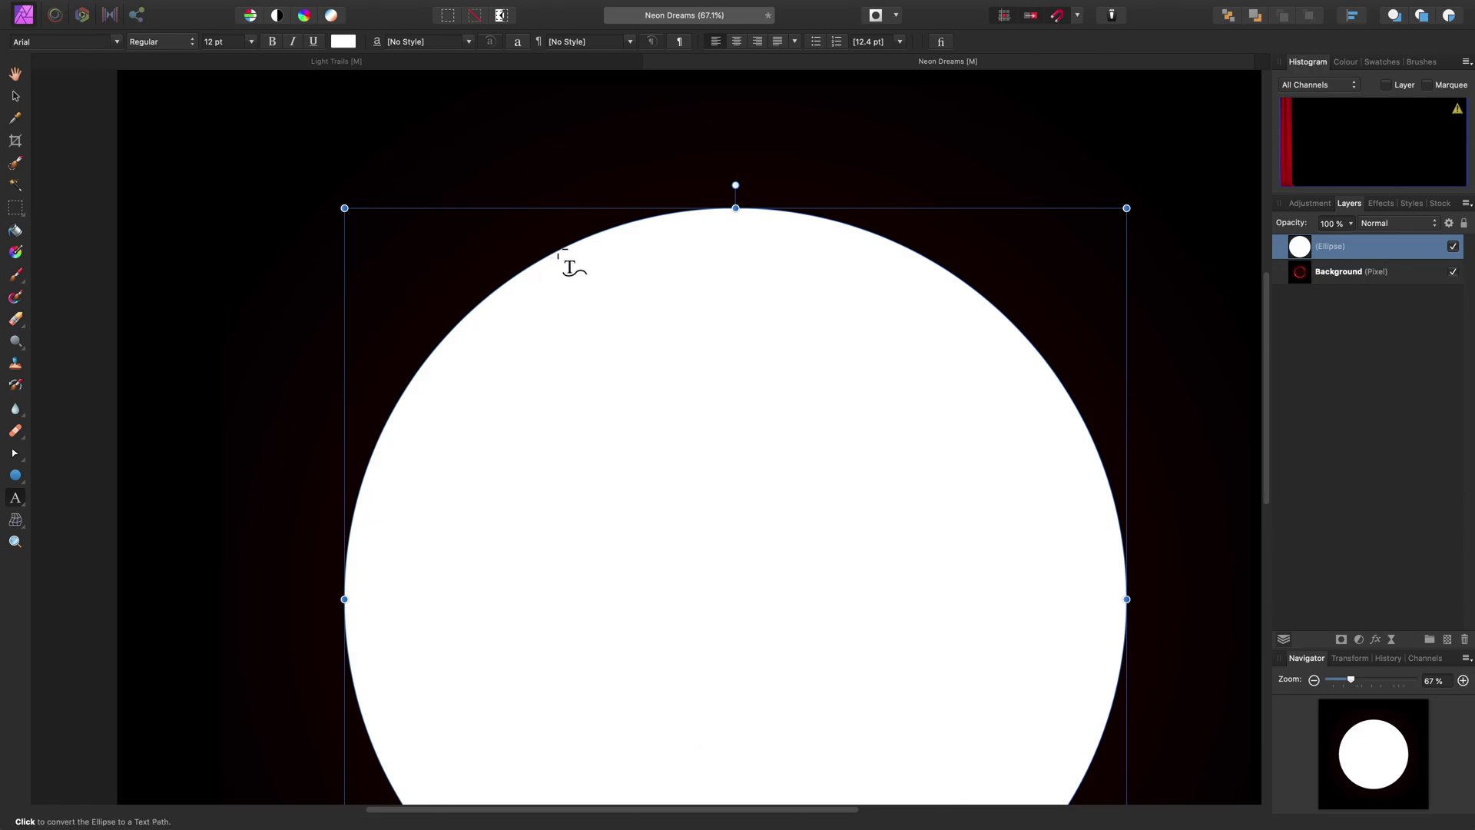
{"action": "left_click", "coordinate": [558, 253]}
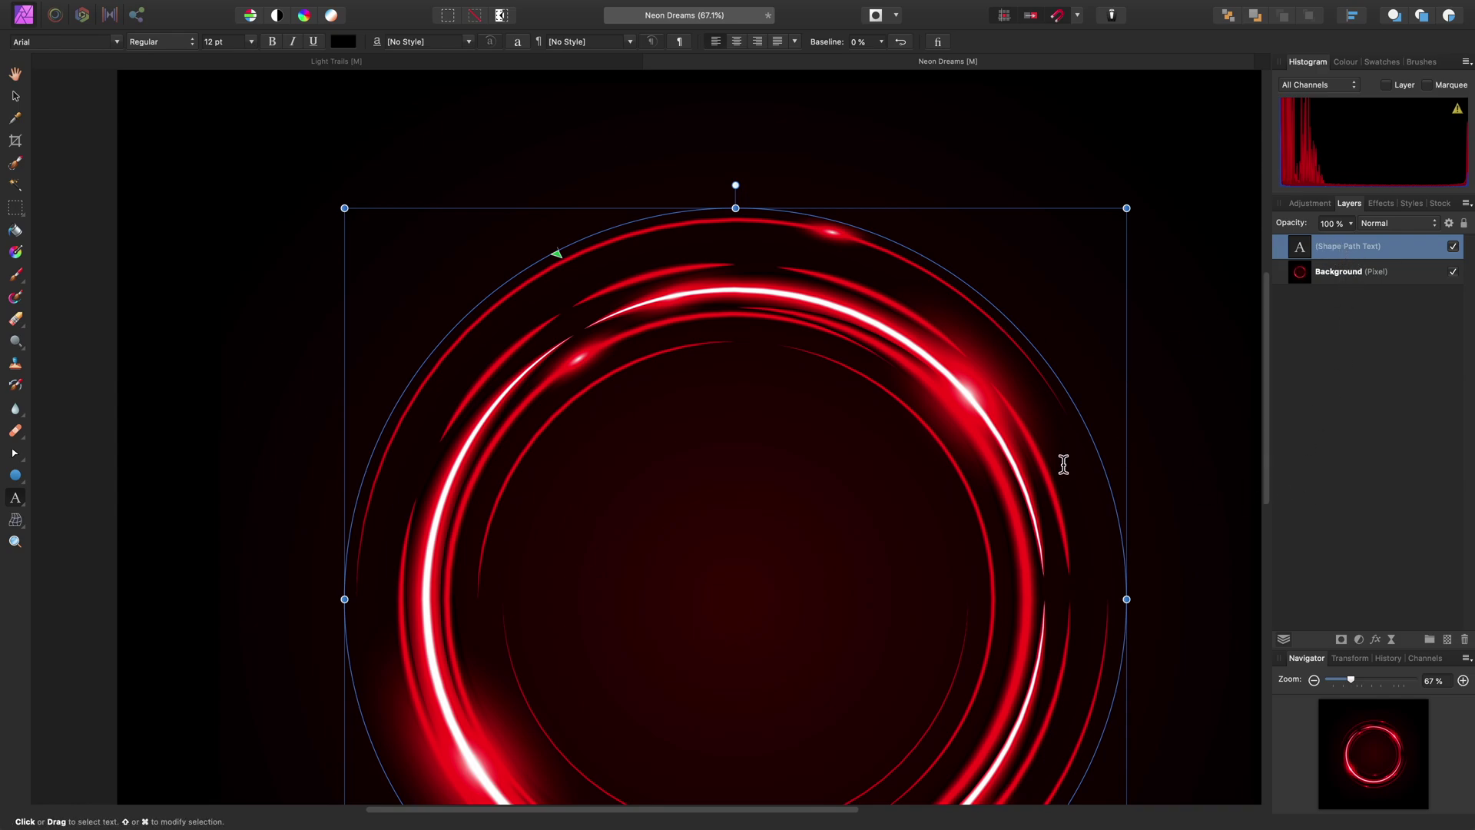
{"action": "type", "text": "Text"}
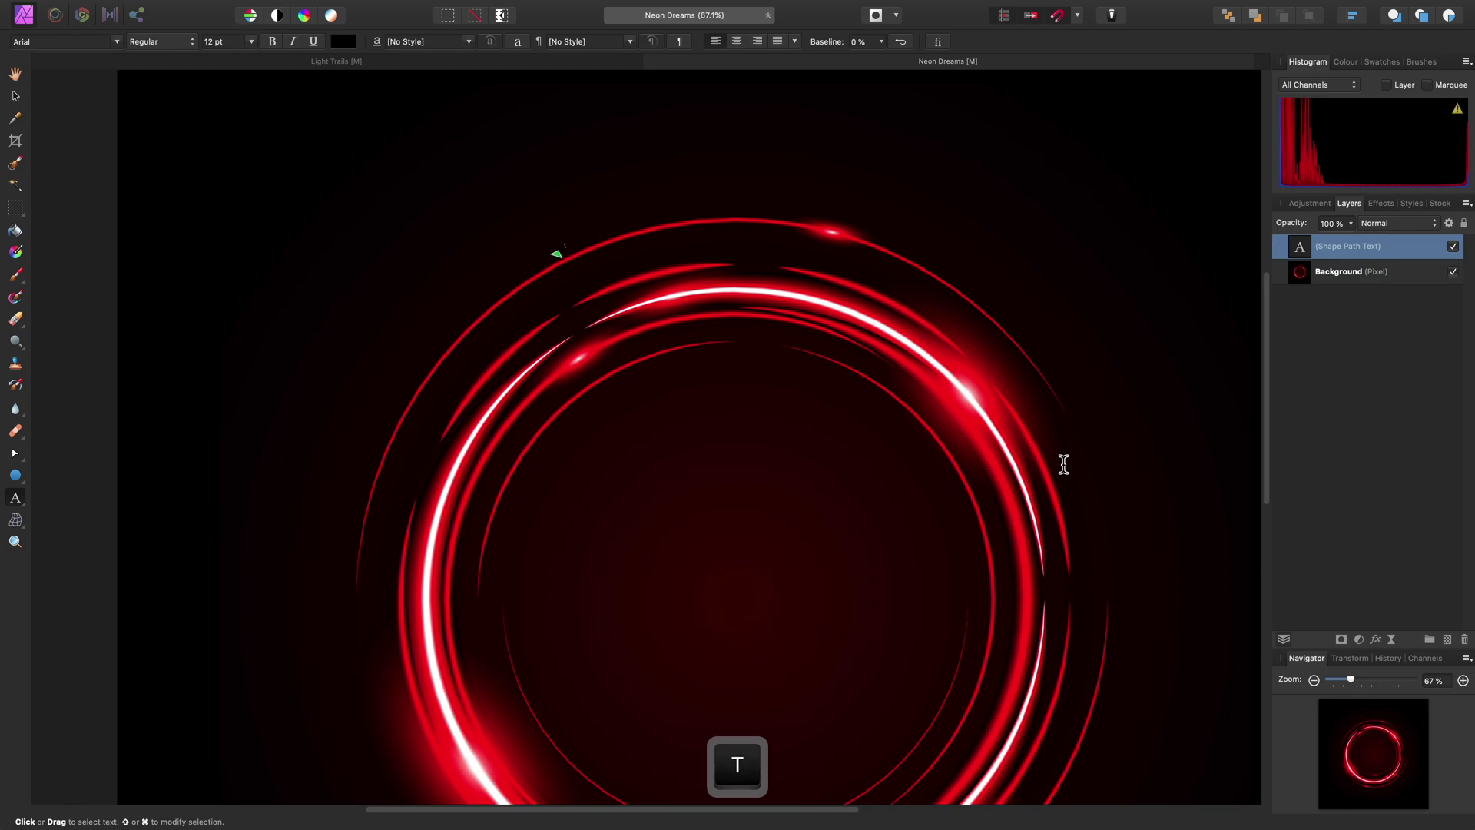
Format the placeholder on the circle in red (H 0, S 89, L 51), at 288 pt in the Seravek font.
{"action": "key", "text": "super+a"}
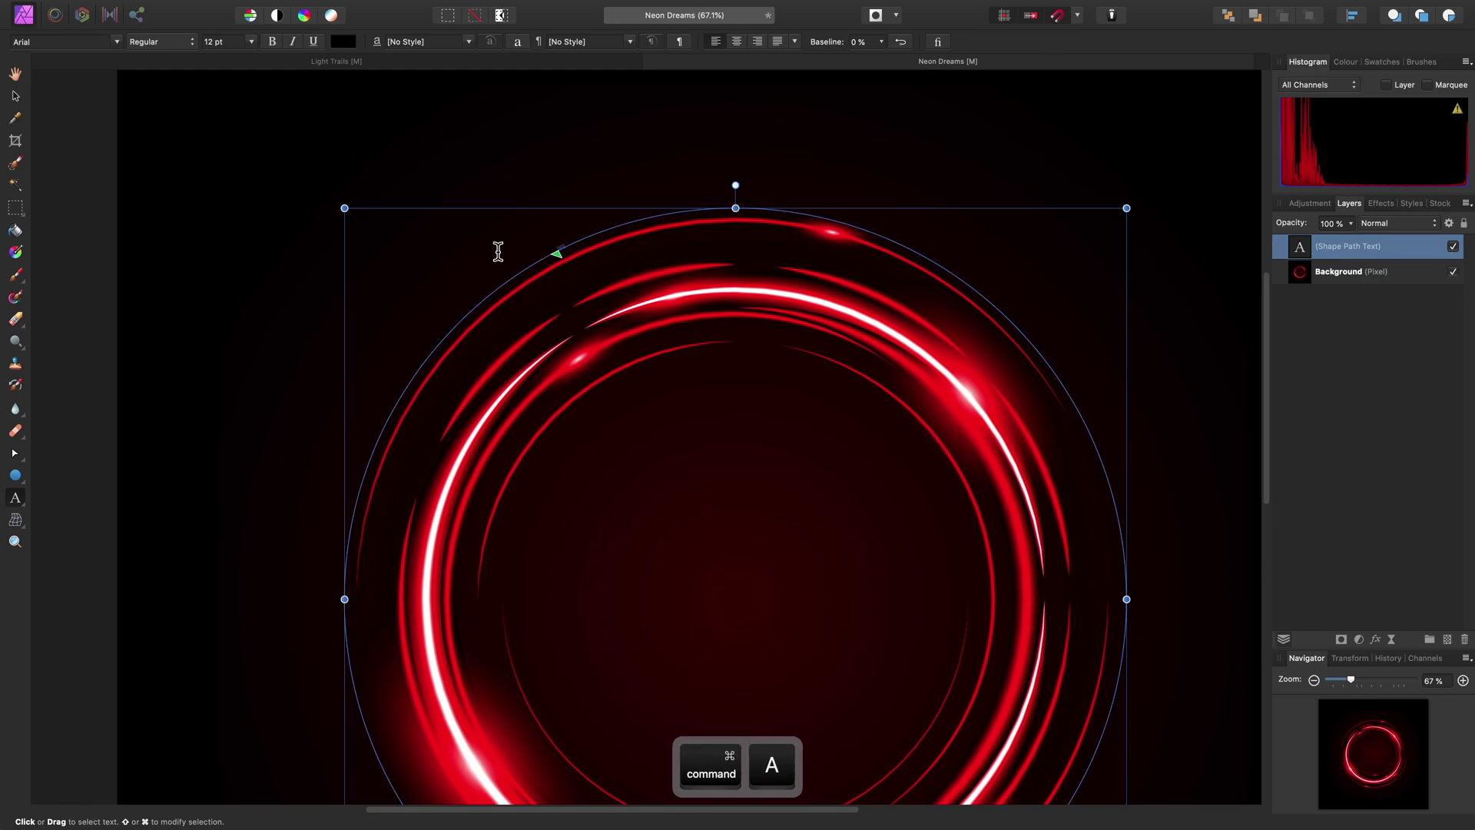
{"action": "left_click", "coordinate": [352, 40]}
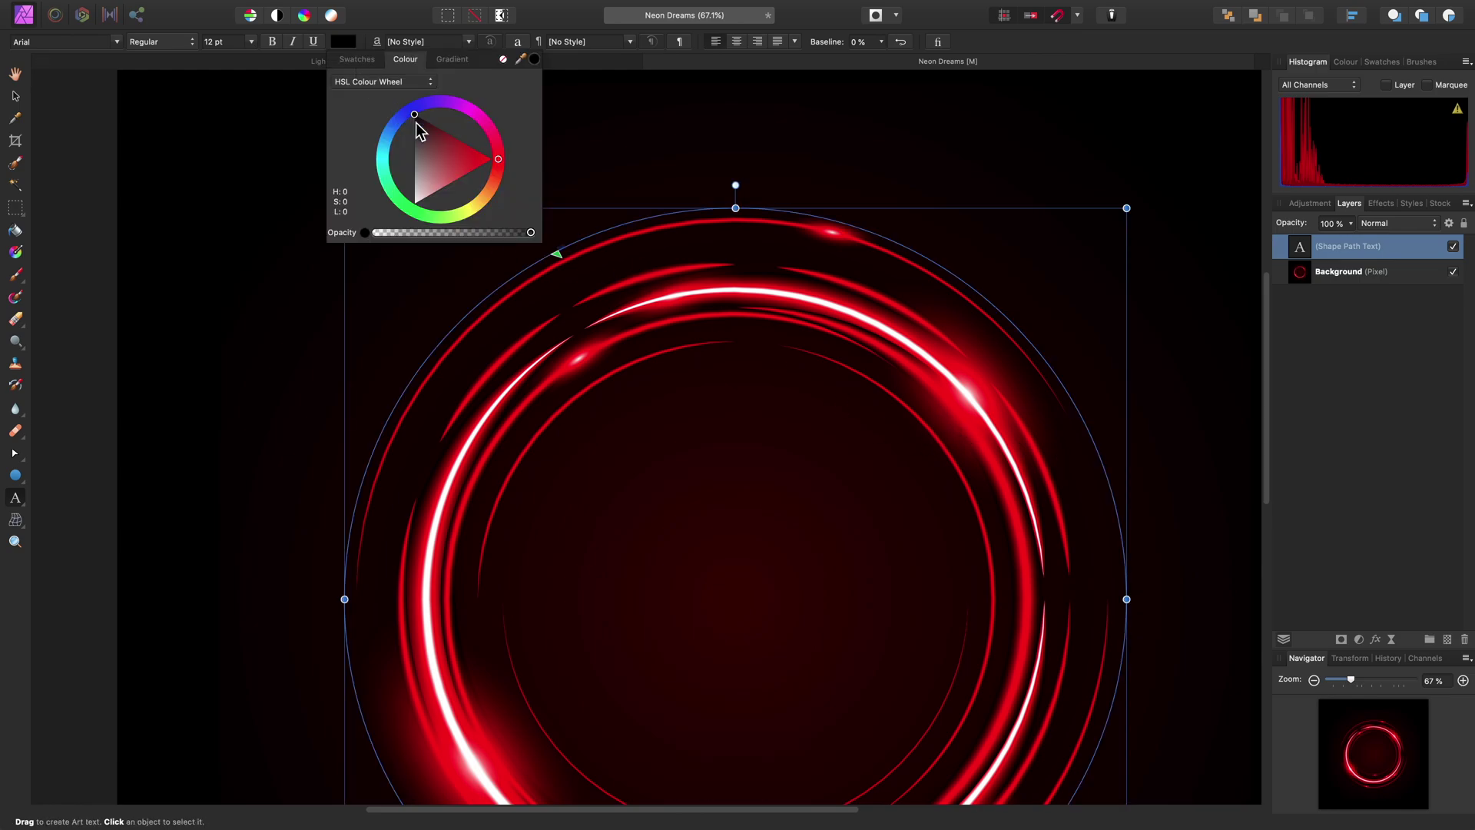
{"action": "left_click", "coordinate": [480, 161]}
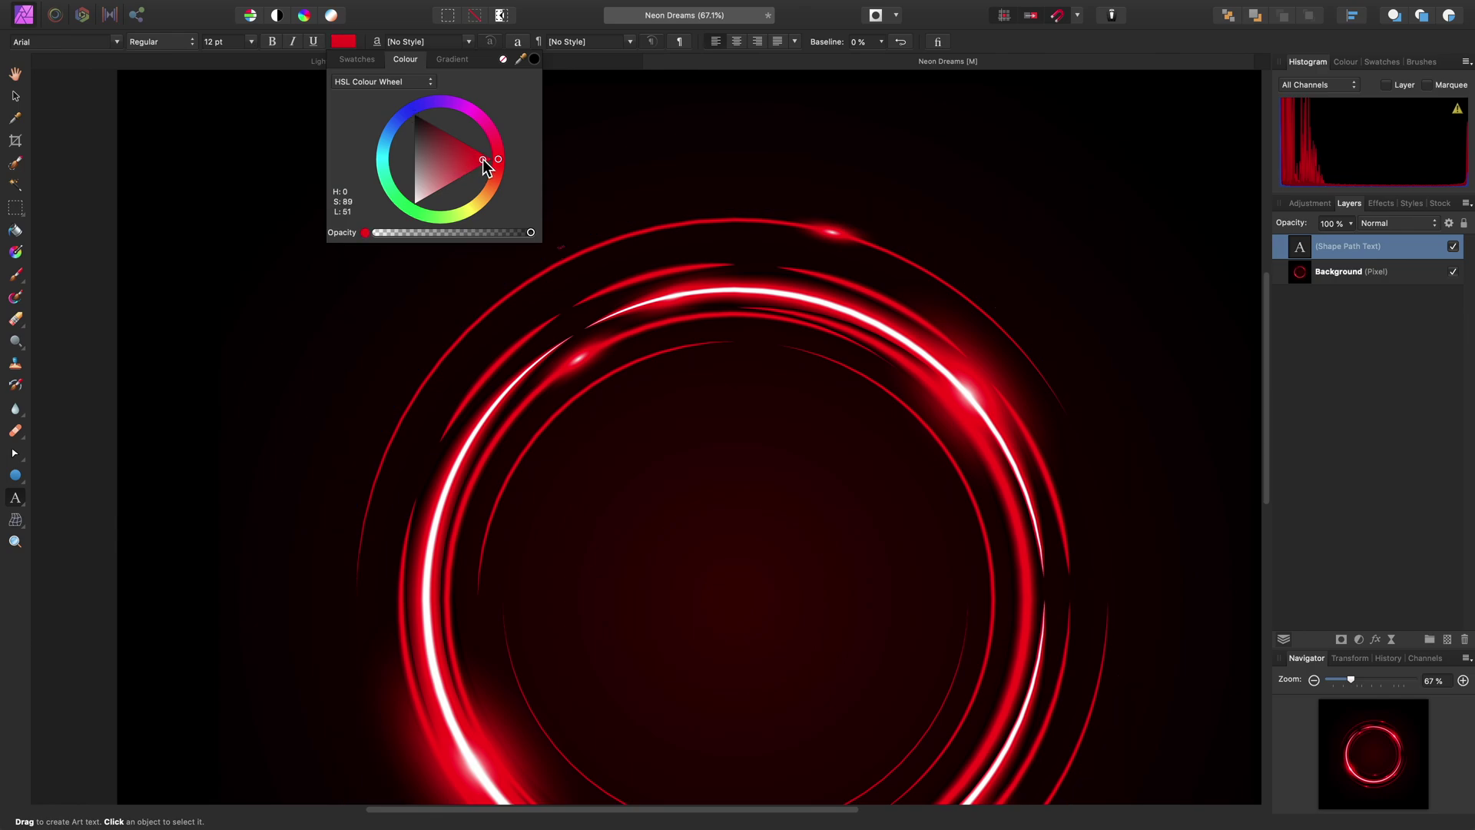
{"action": "left_click", "coordinate": [252, 41]}
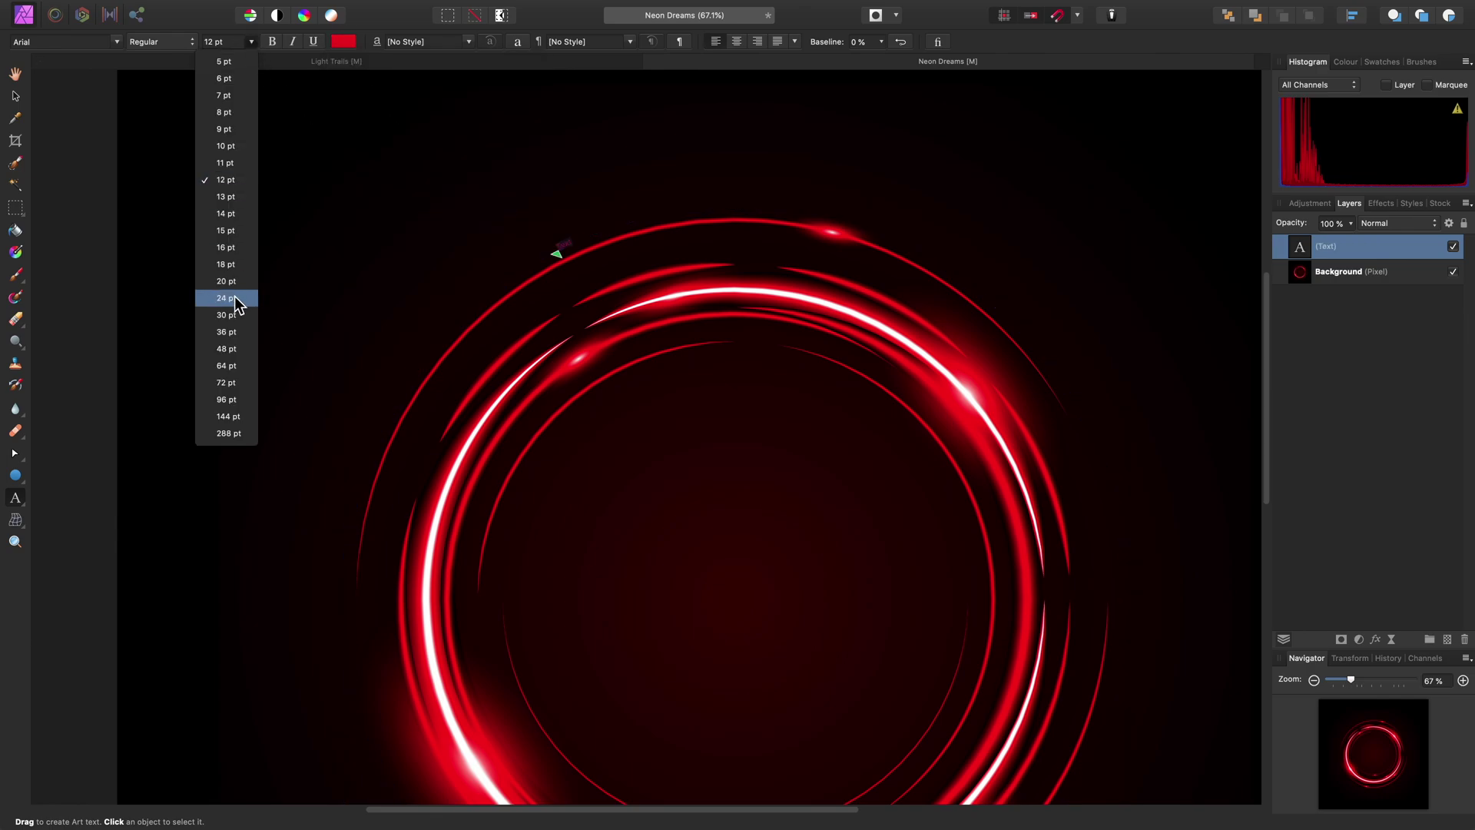
{"action": "left_click", "coordinate": [239, 435]}
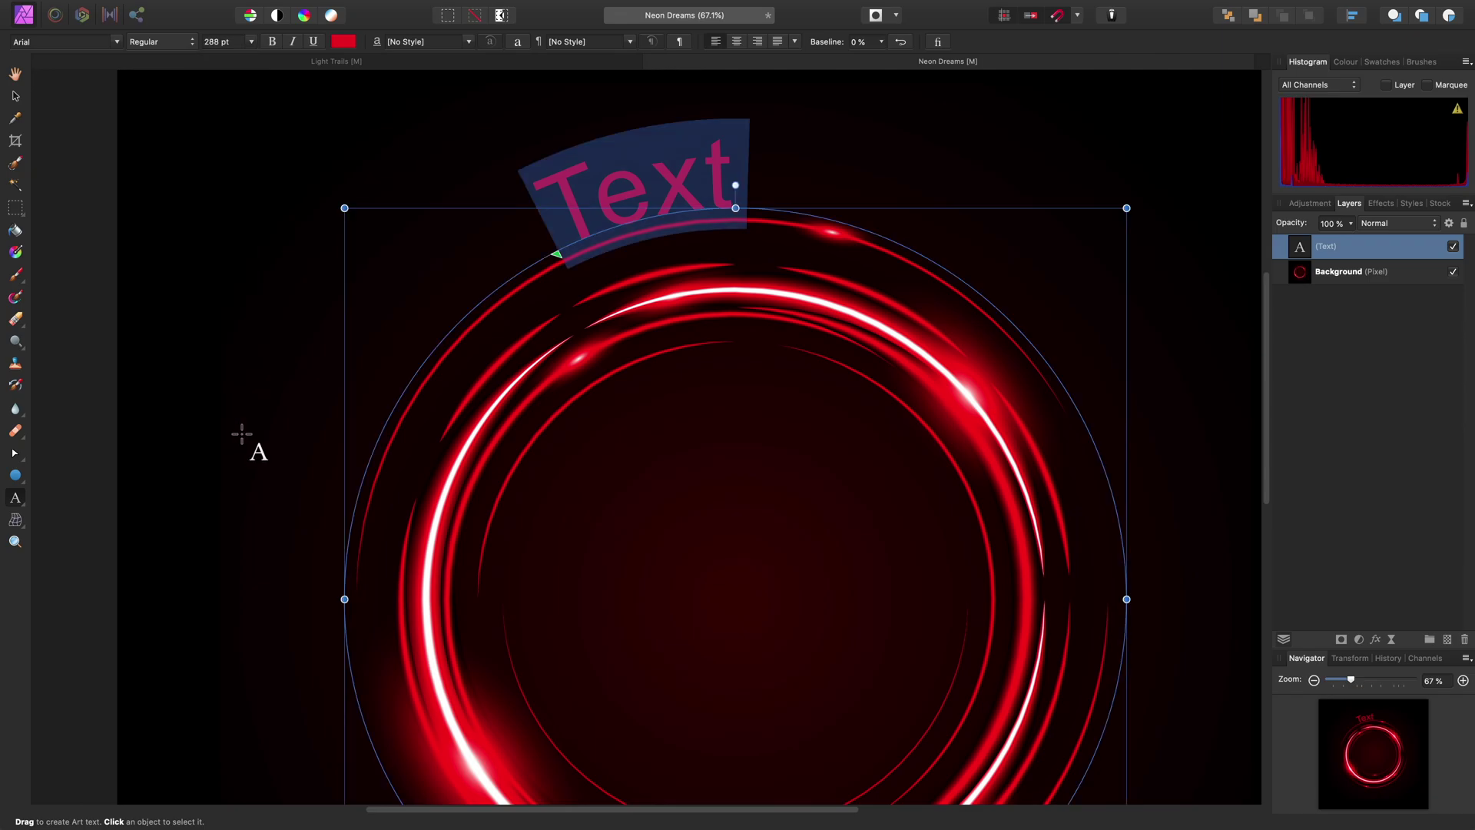
{"action": "left_click", "coordinate": [117, 43]}
{"action": "left_click_drag", "start_coordinate": [374, 132], "coordinate": [397, 651]}
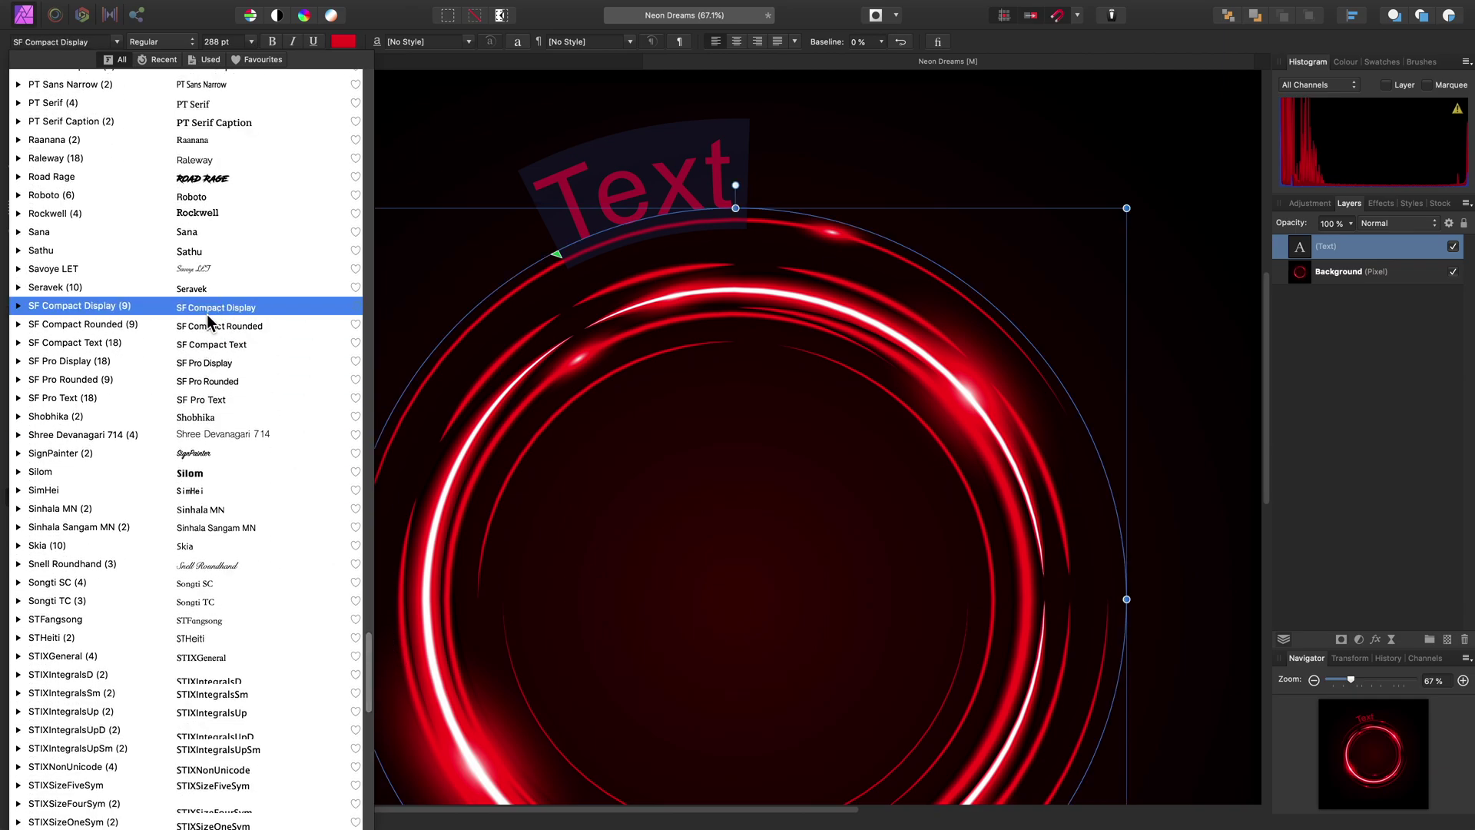
{"action": "left_click", "coordinate": [178, 289]}
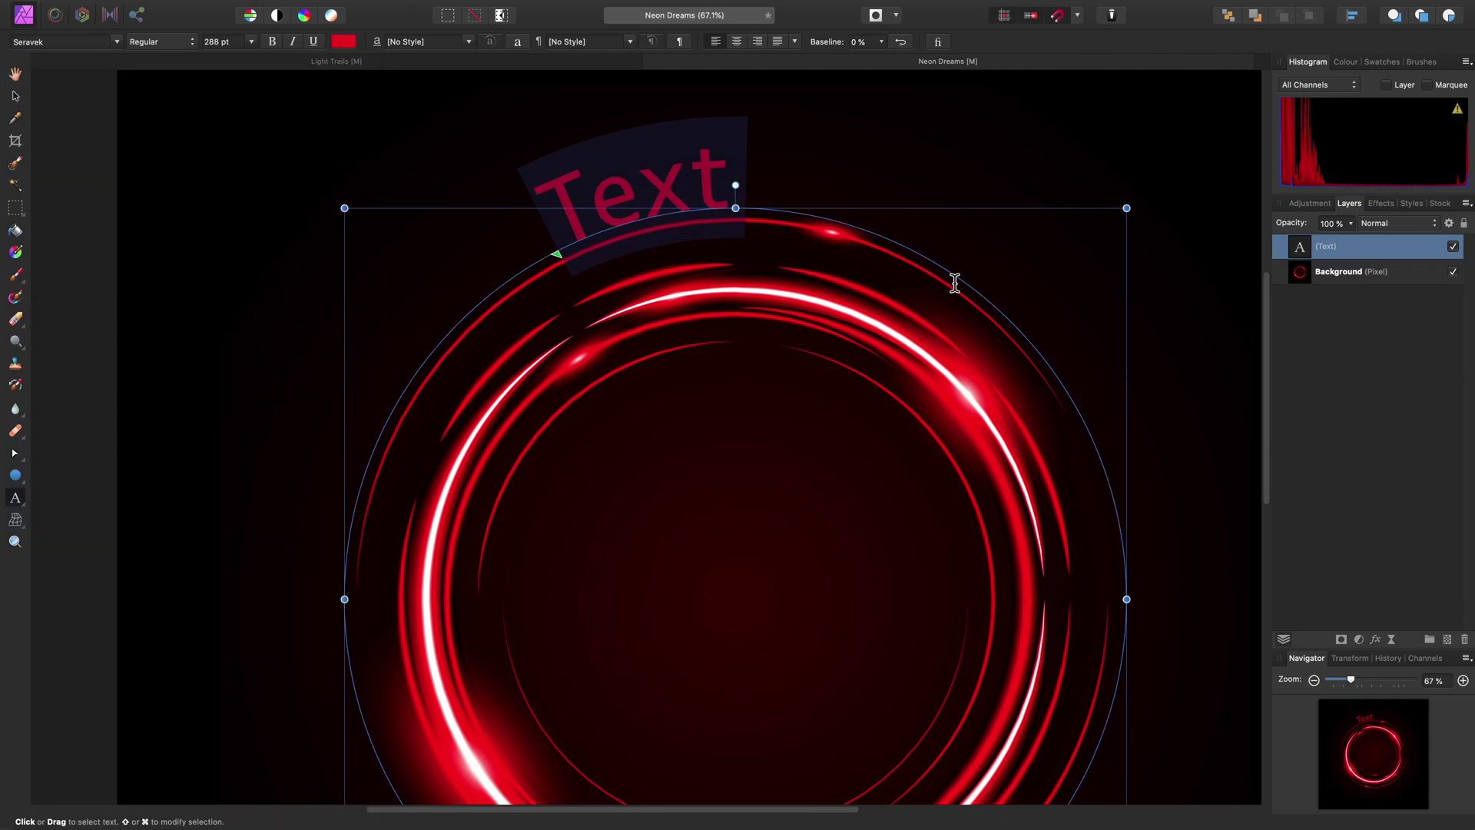
Give the circular text a pure red Outer Glow with 58% opacity and a 28.2 px radius.
{"action": "left_click", "coordinate": [1381, 204]}
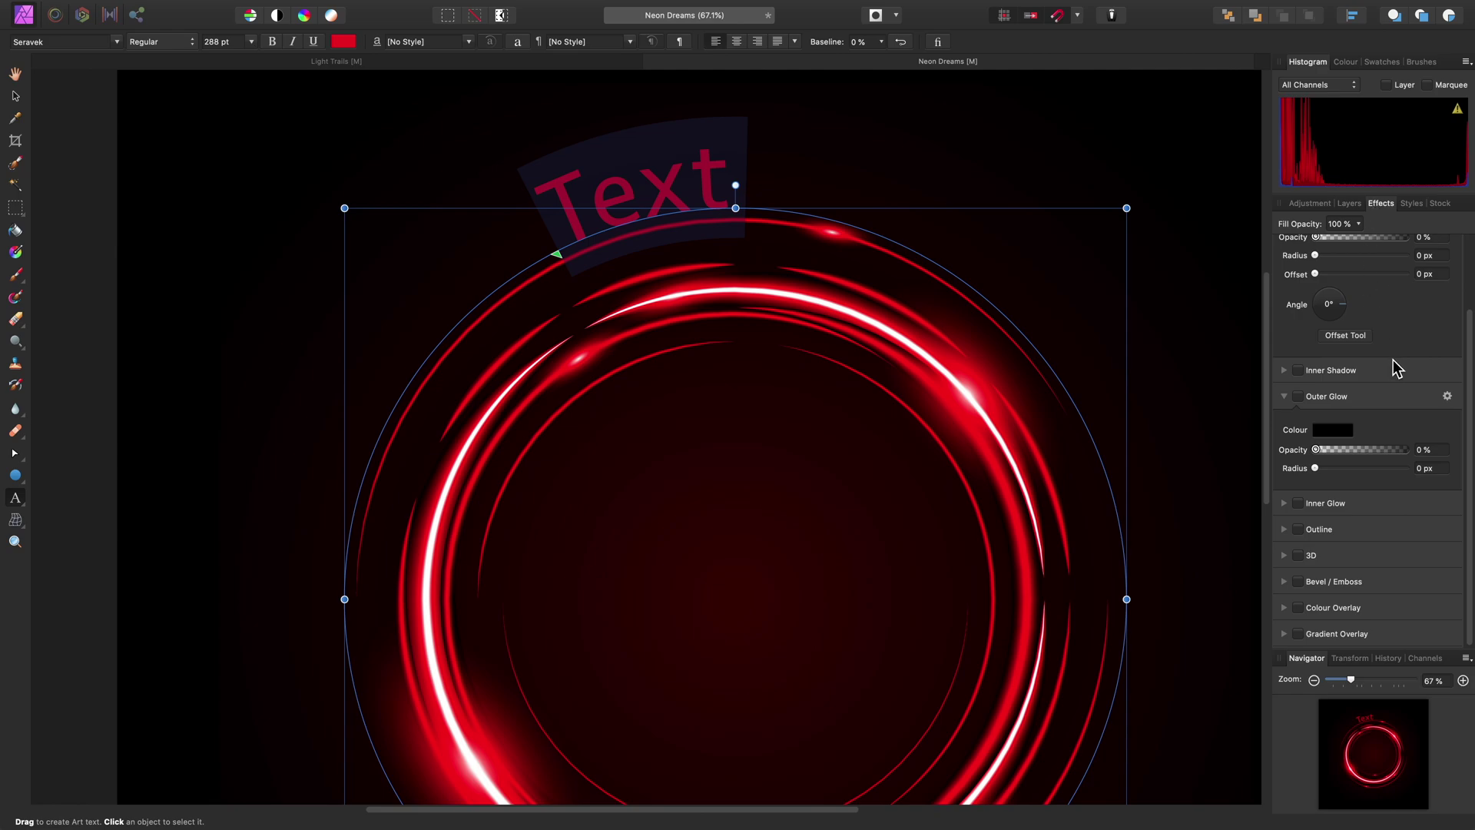
{"action": "left_click", "coordinate": [1338, 400]}
{"action": "left_click", "coordinate": [1336, 431]}
{"action": "left_click", "coordinate": [1449, 554]}
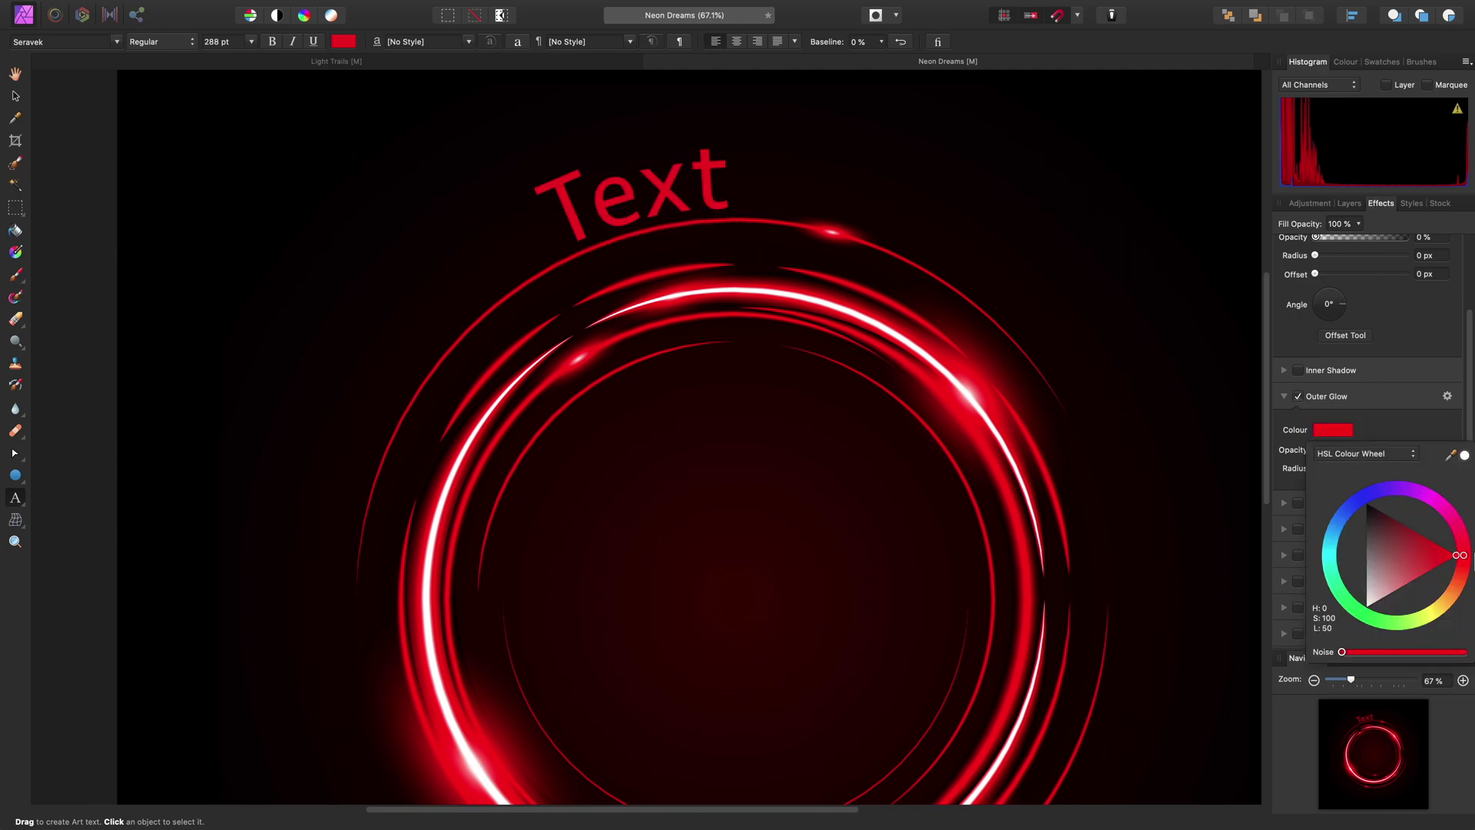
{"action": "mouse_move", "coordinate": [1329, 462]}
{"action": "left_mouse_down"}
{"action": "mouse_move", "coordinate": [1381, 459]}
{"action": "mouse_move", "coordinate": [1354, 454]}
{"action": "left_mouse_up"}
{"action": "key", "text": "super+0"}
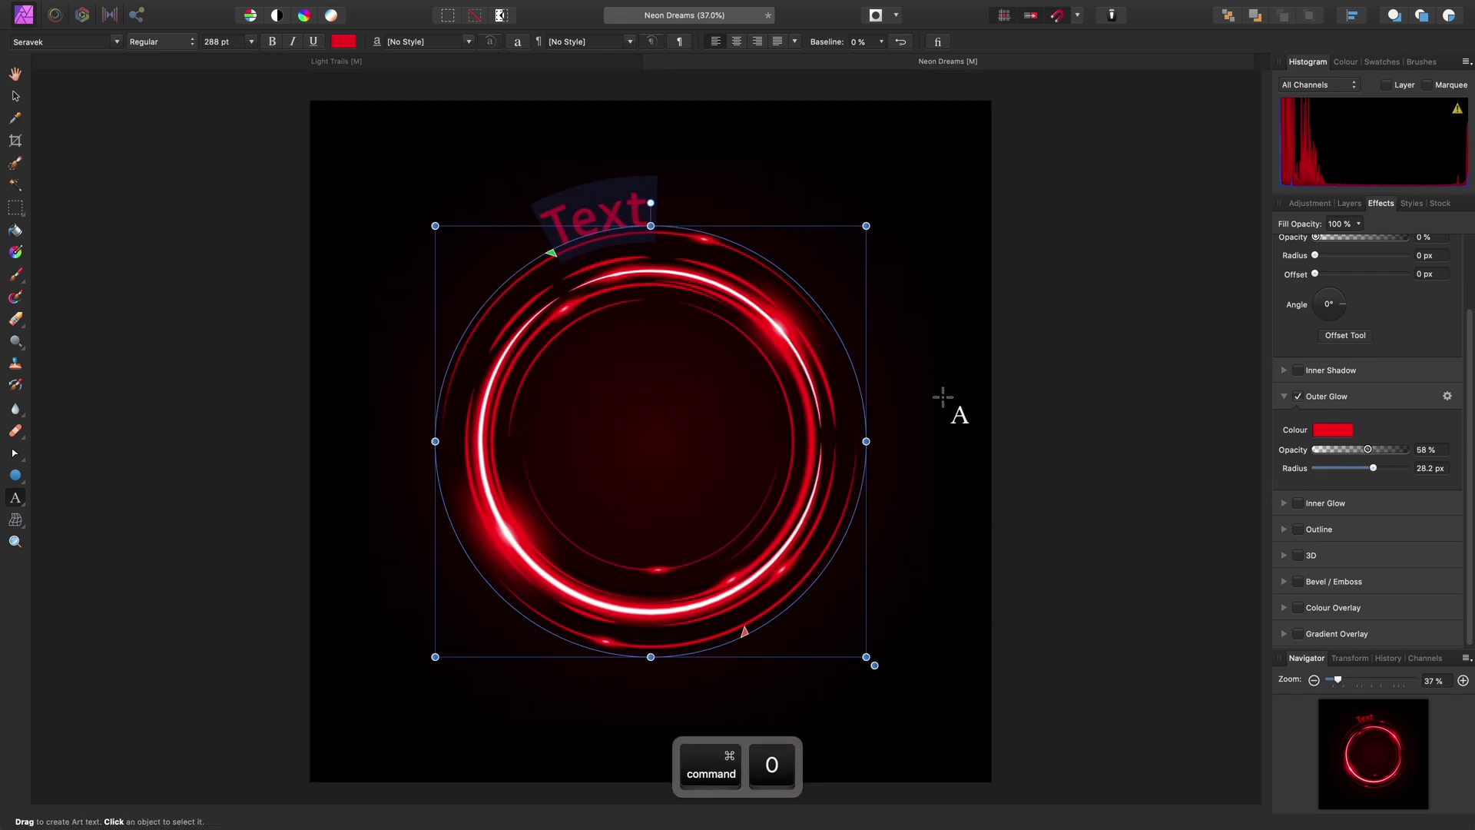
Replace the placeholder with "Neon Dreams" and break it between the words so that "Dreams" runs along the circle's inner side.
{"action": "type", "text": "Neo"}
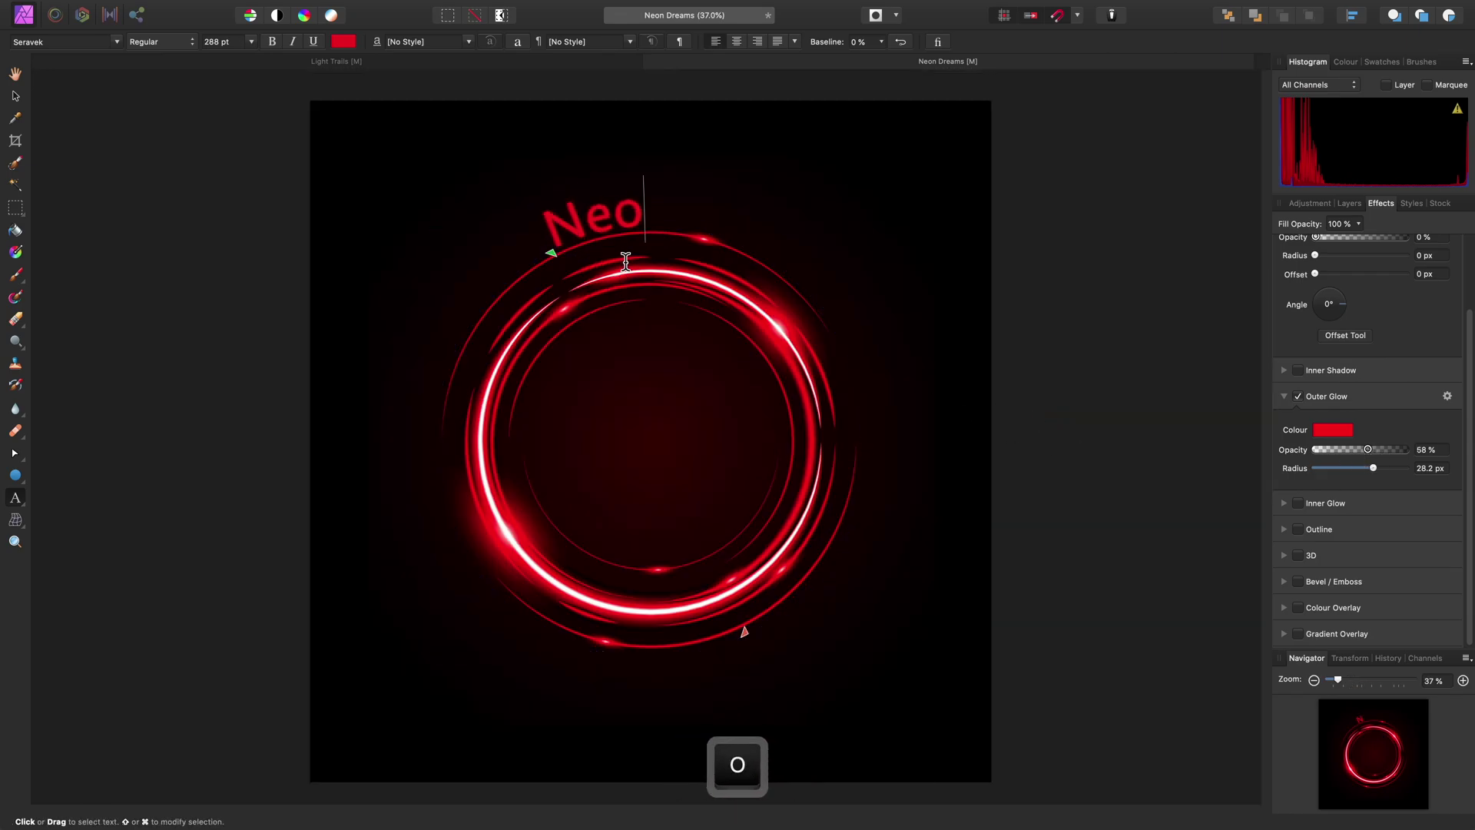
{"action": "type", "text": "n Dreams"}
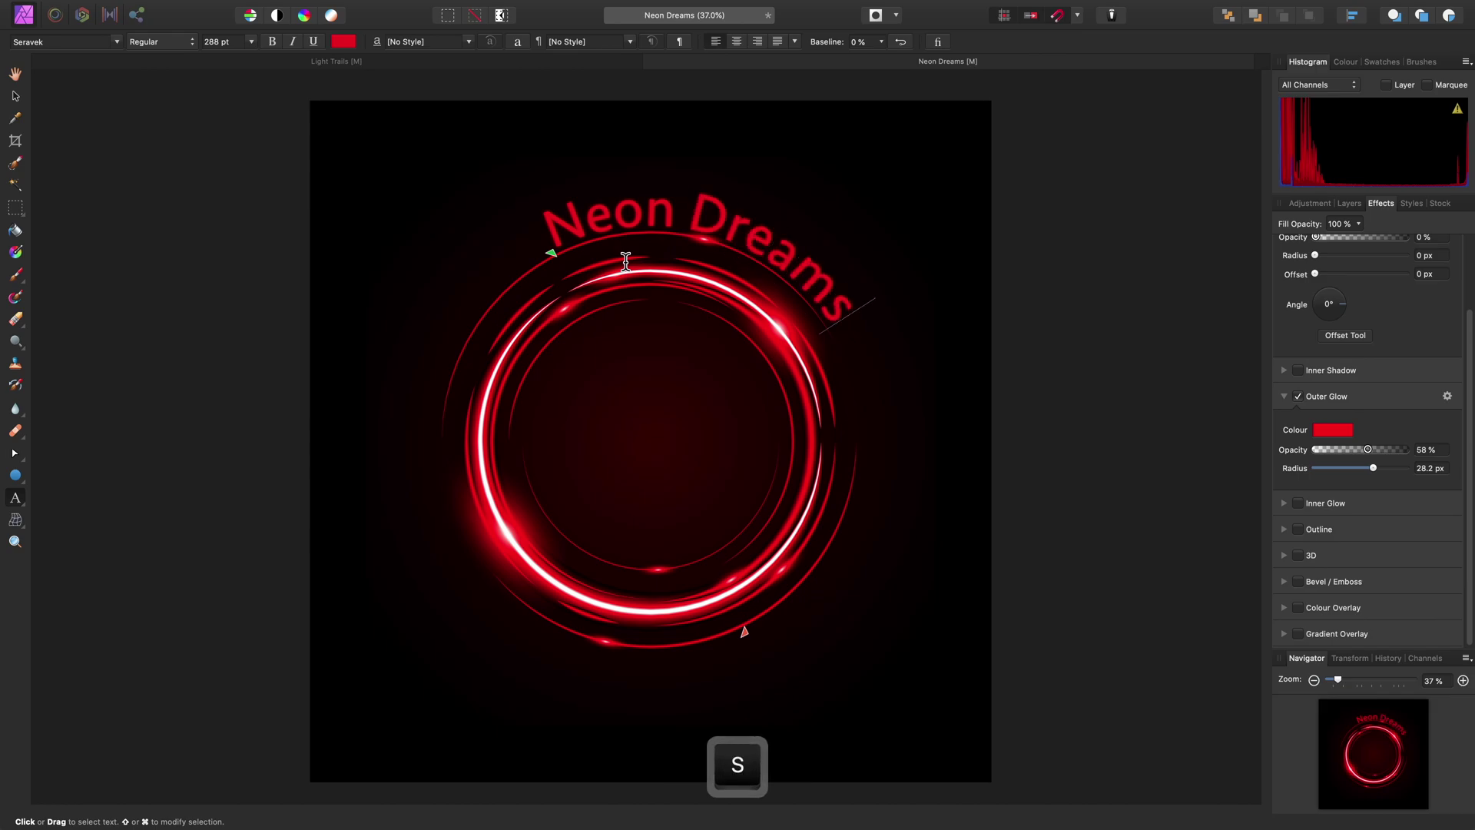
{"action": "key", "text": "Escape"}
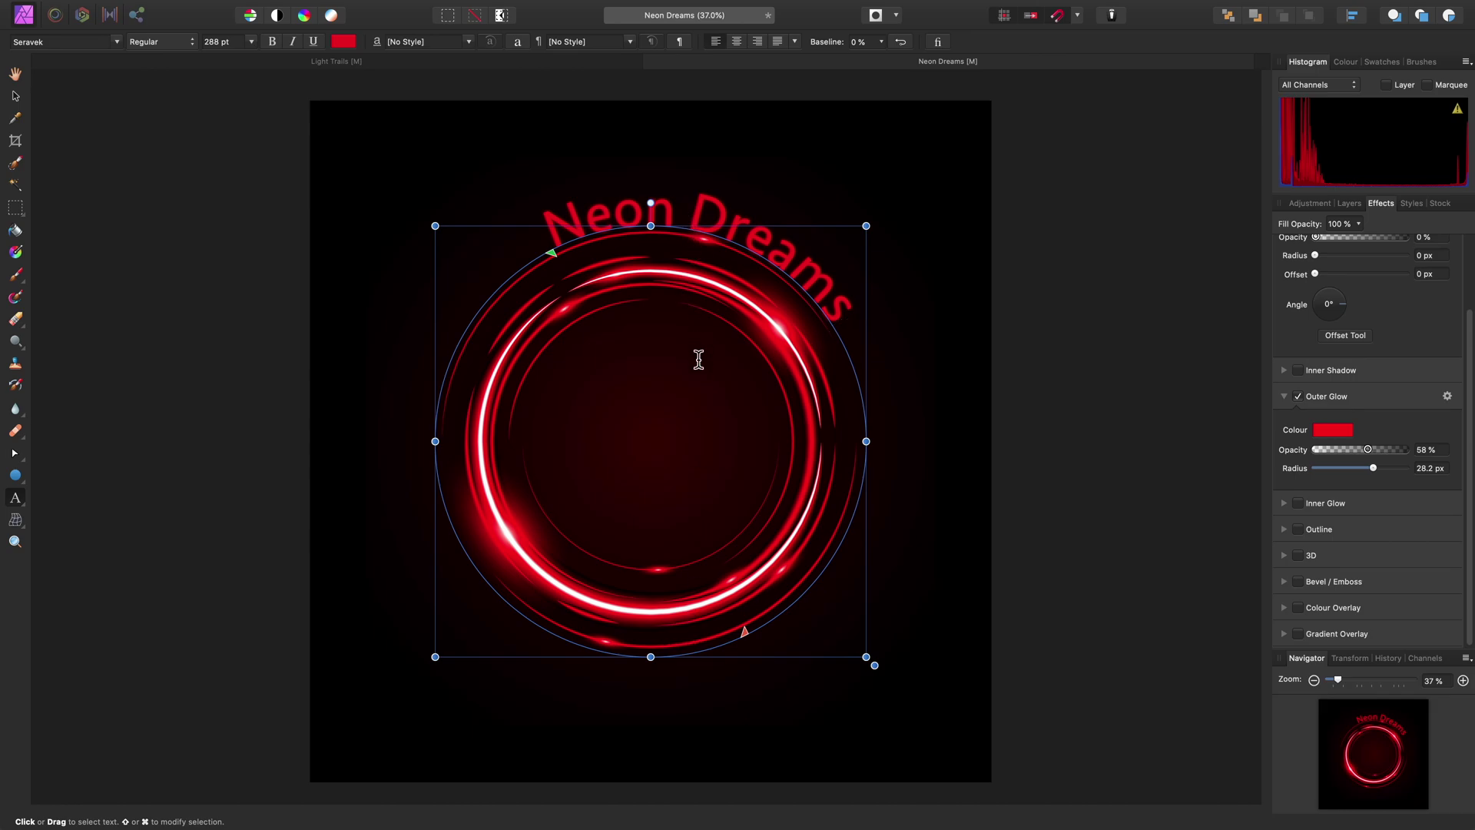
{"action": "key", "text": "BackSpace"}
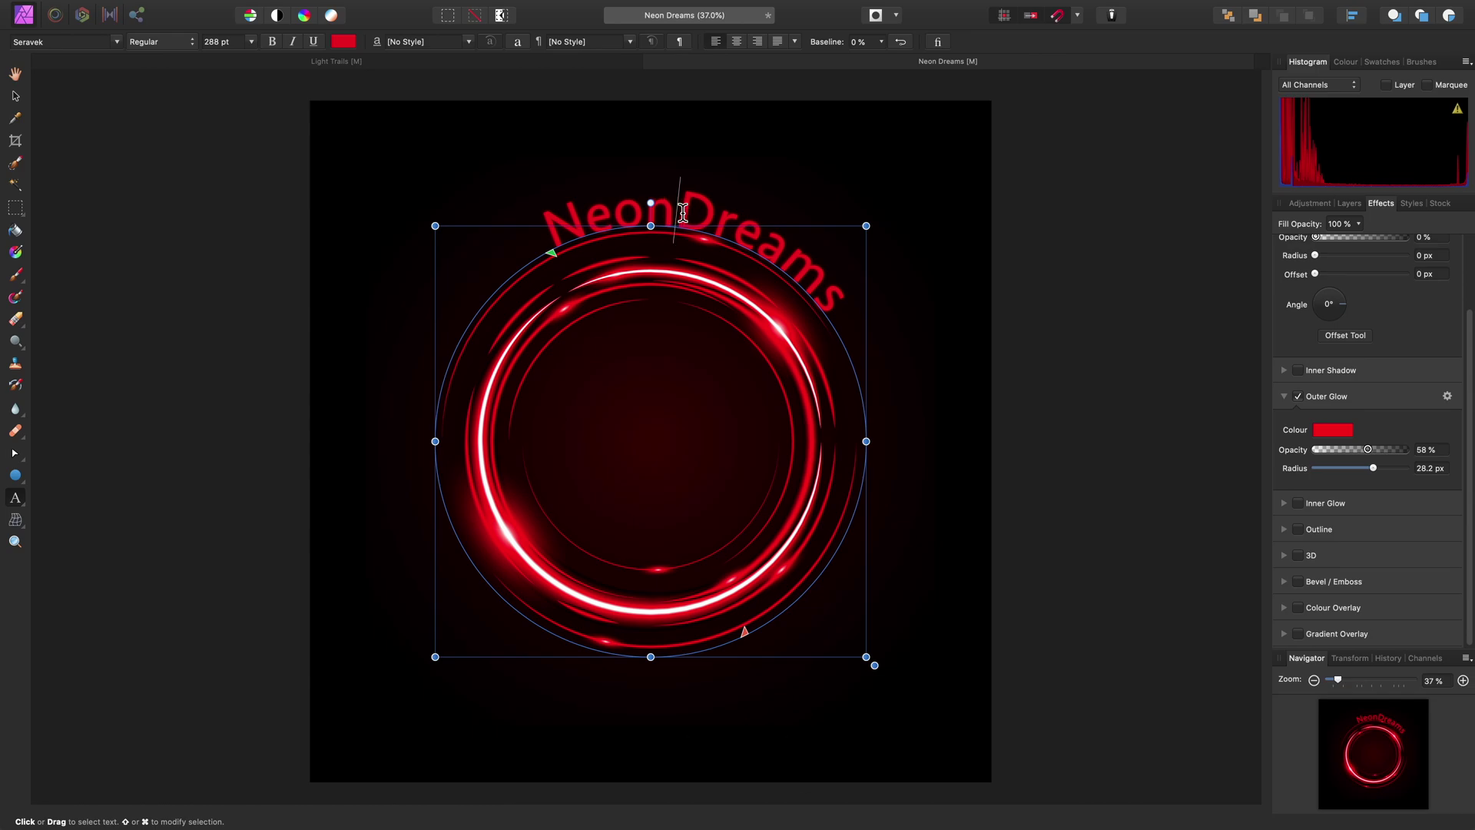
{"action": "key", "text": "Return"}
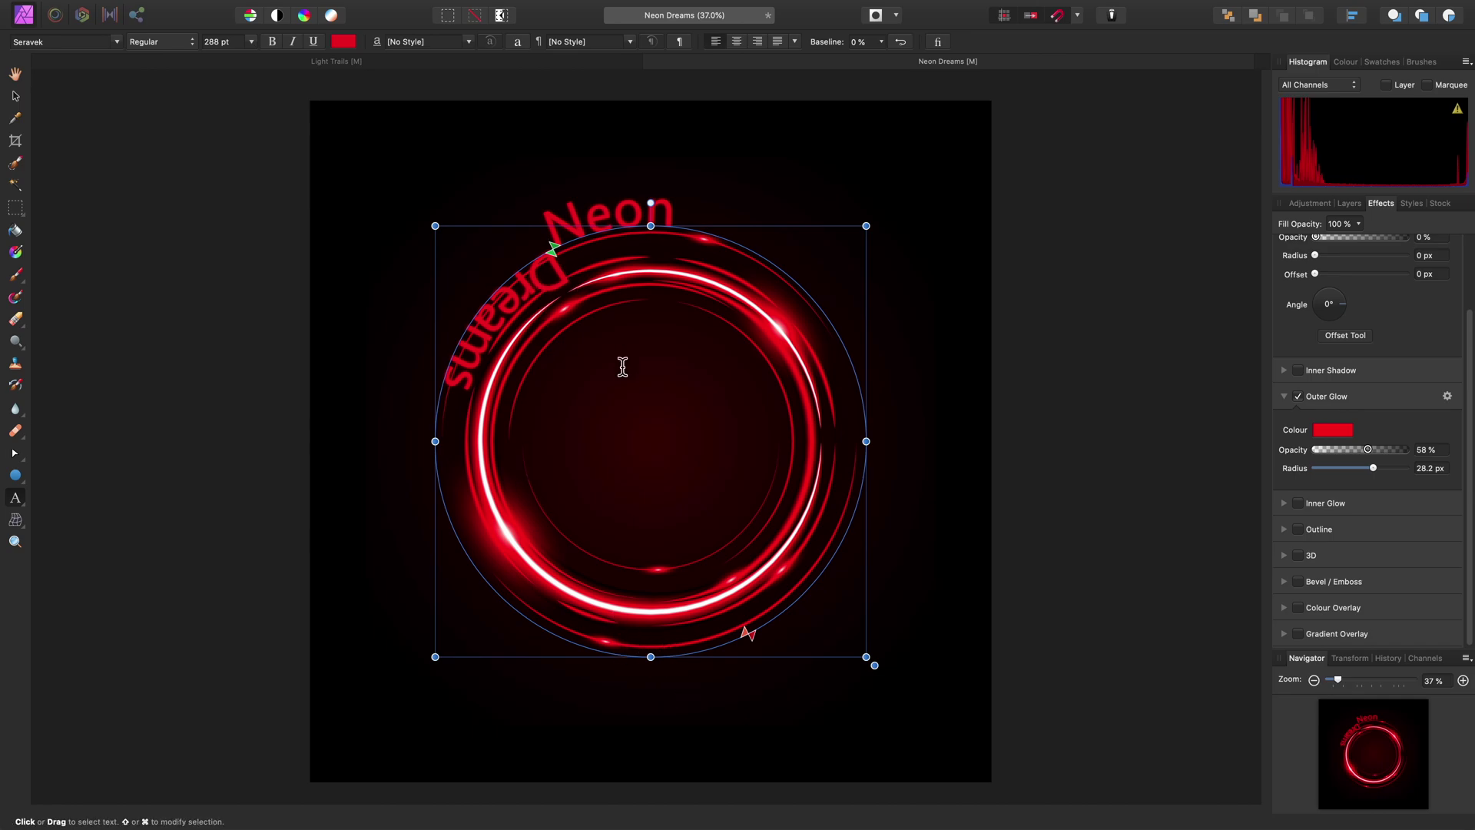
Centre-align both words, "Neon" and "Dreams", on the circular path.
{"action": "key", "text": "super+a"}
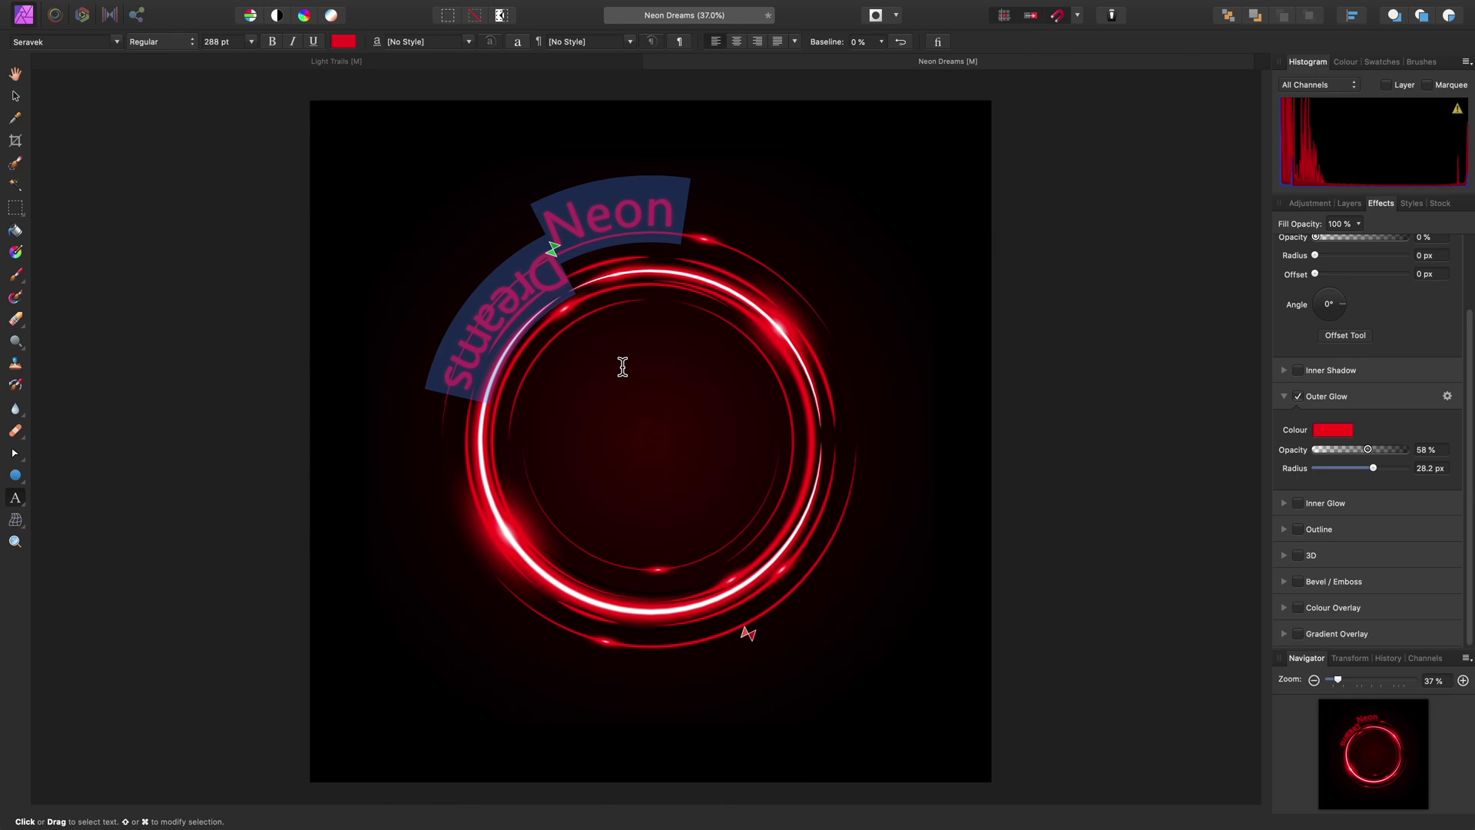
{"action": "key", "text": "Escape"}
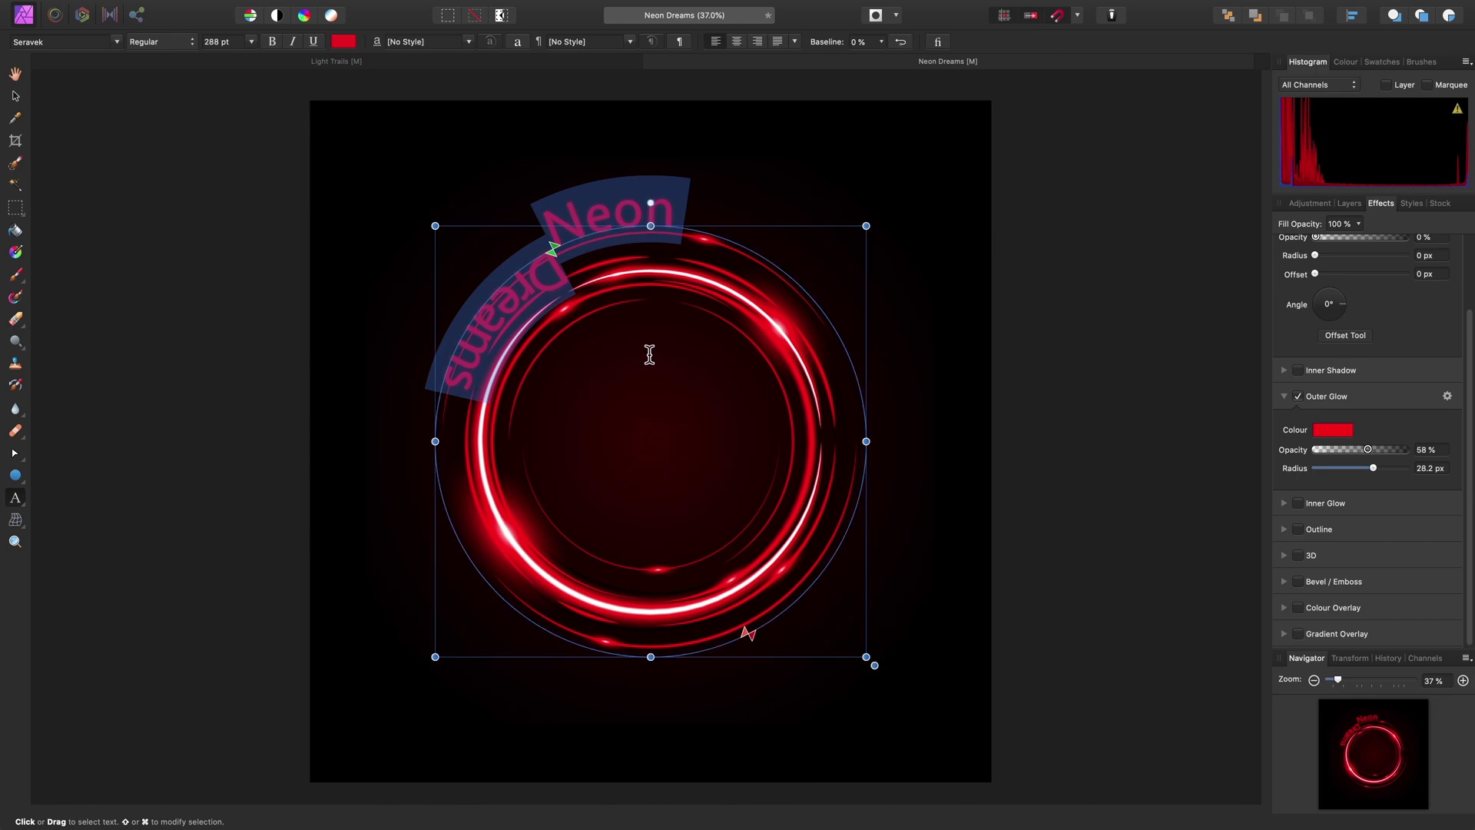
{"action": "left_click", "coordinate": [738, 43]}
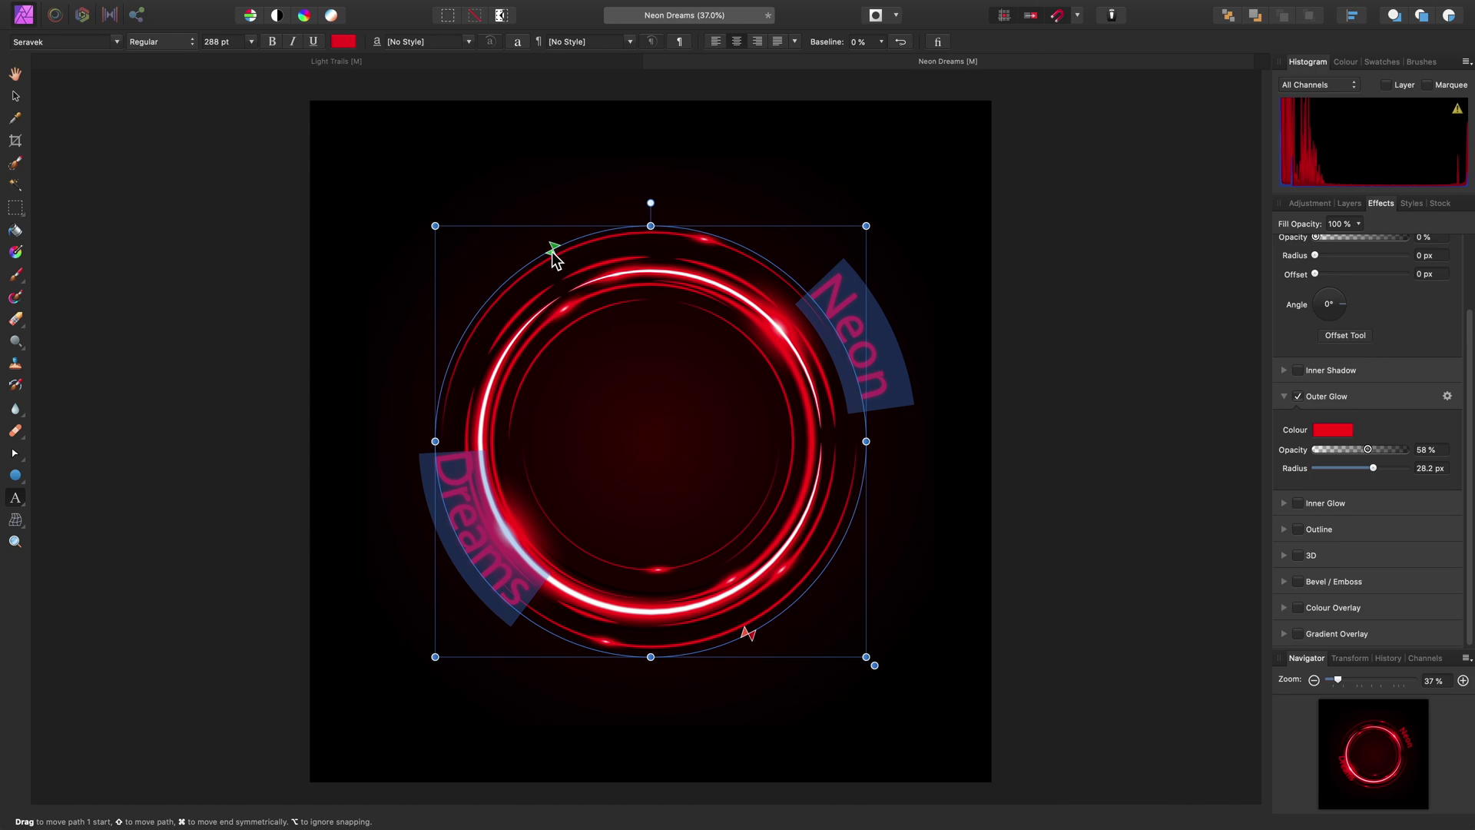
Move both words' start markers to the circle's leftmost point and their end markers to its rightmost point, centring "Neon" above and "Dreams" below.
{"action": "left_click_drag", "start_coordinate": [554, 249], "coordinate": [504, 290]}
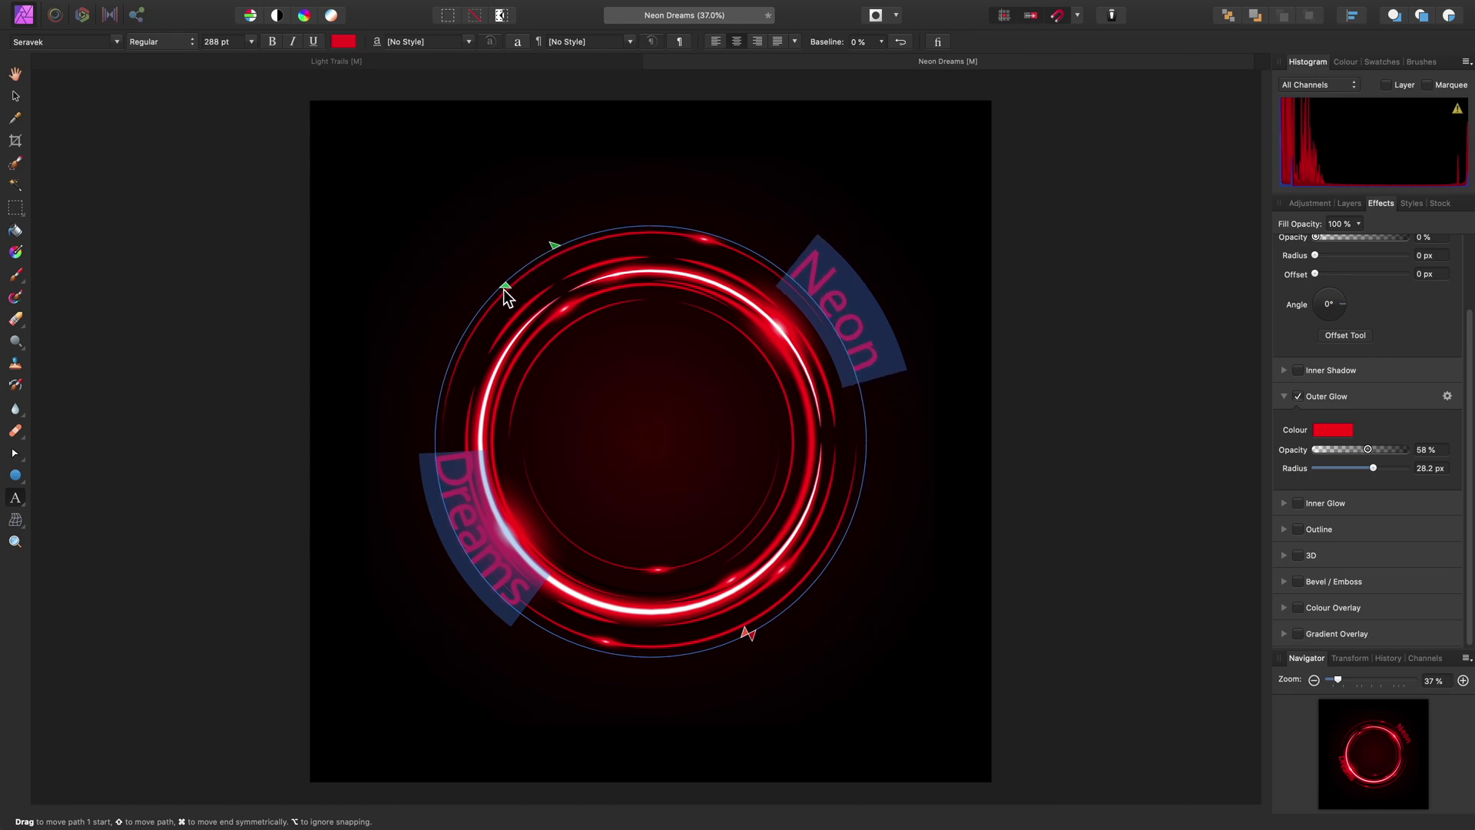
{"action": "left_click_drag", "start_coordinate": [444, 406], "coordinate": [440, 446]}
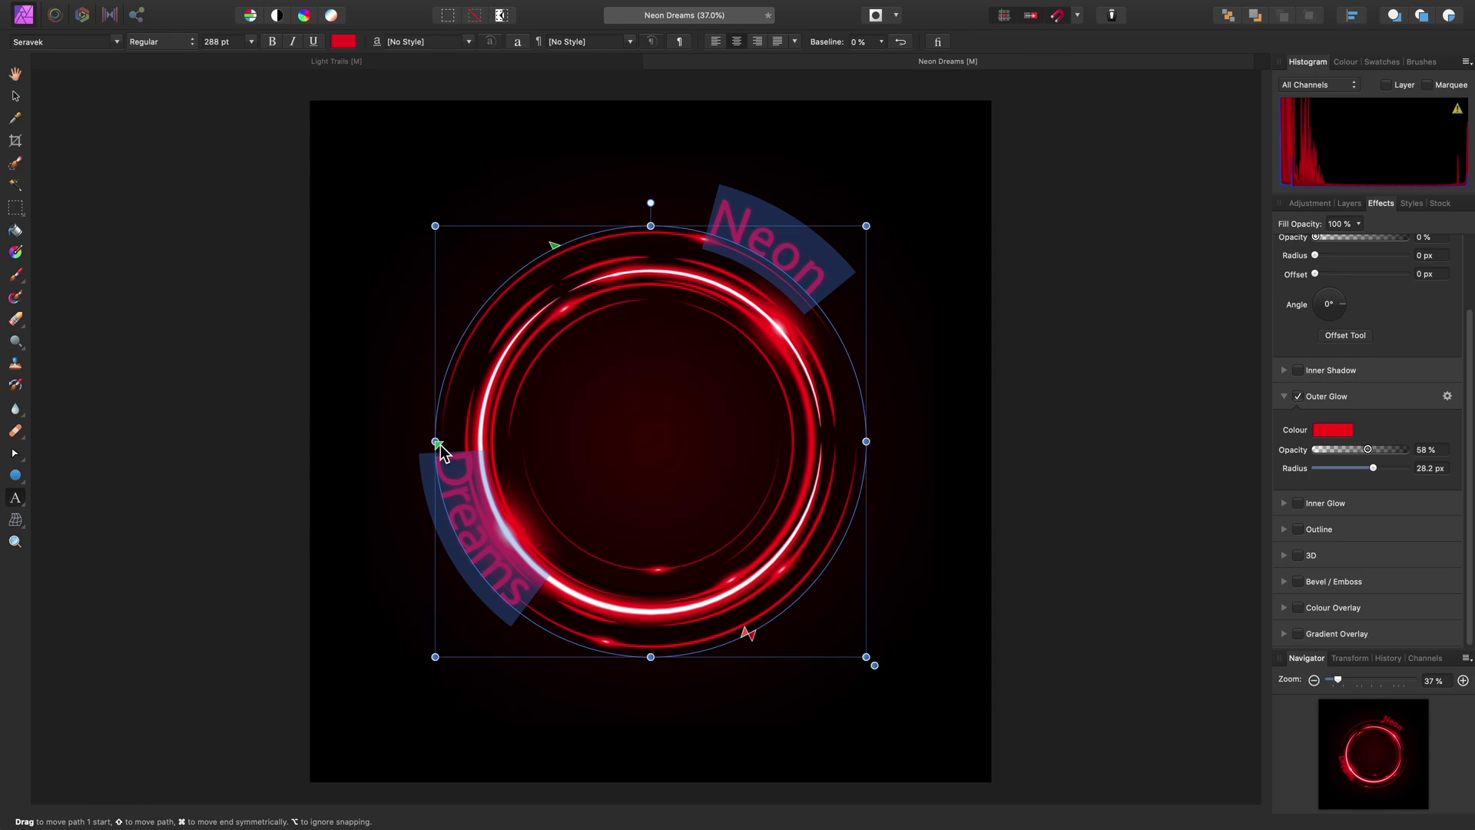
{"action": "left_click_drag", "start_coordinate": [752, 636], "coordinate": [884, 439]}
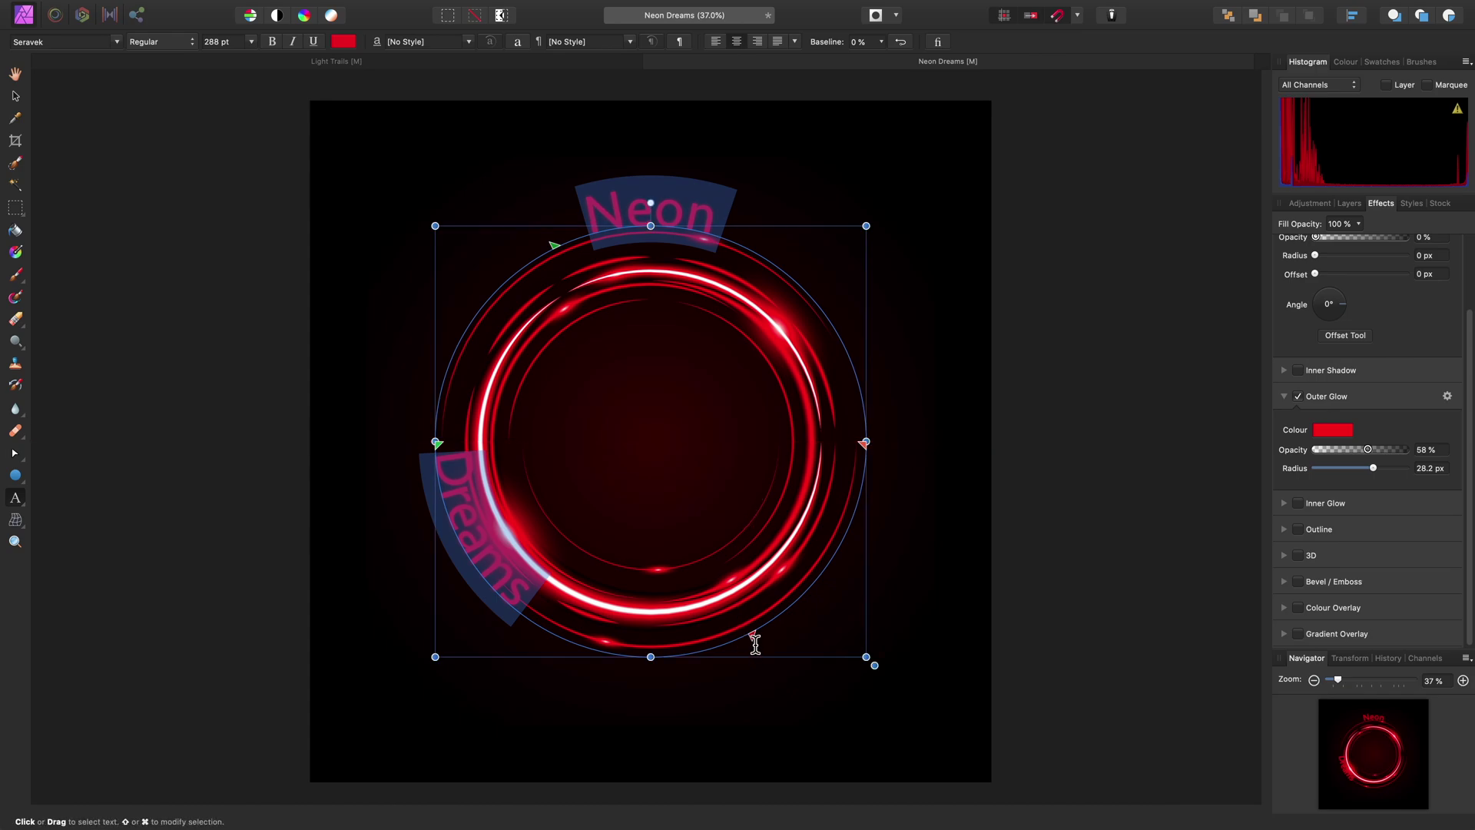
{"action": "left_click_drag", "start_coordinate": [756, 642], "coordinate": [883, 443]}
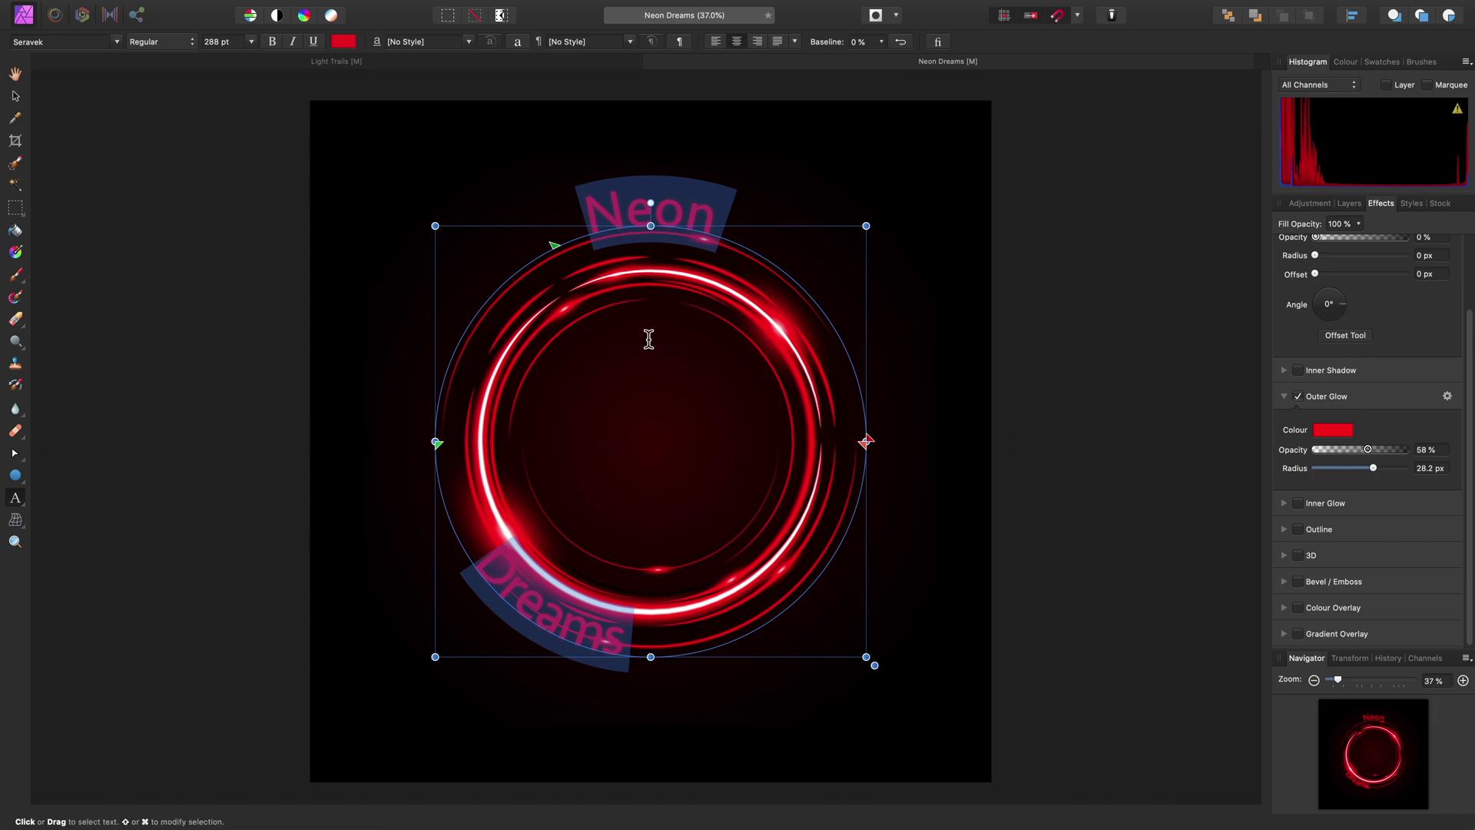
{"action": "left_click_drag", "start_coordinate": [551, 244], "coordinate": [435, 441]}
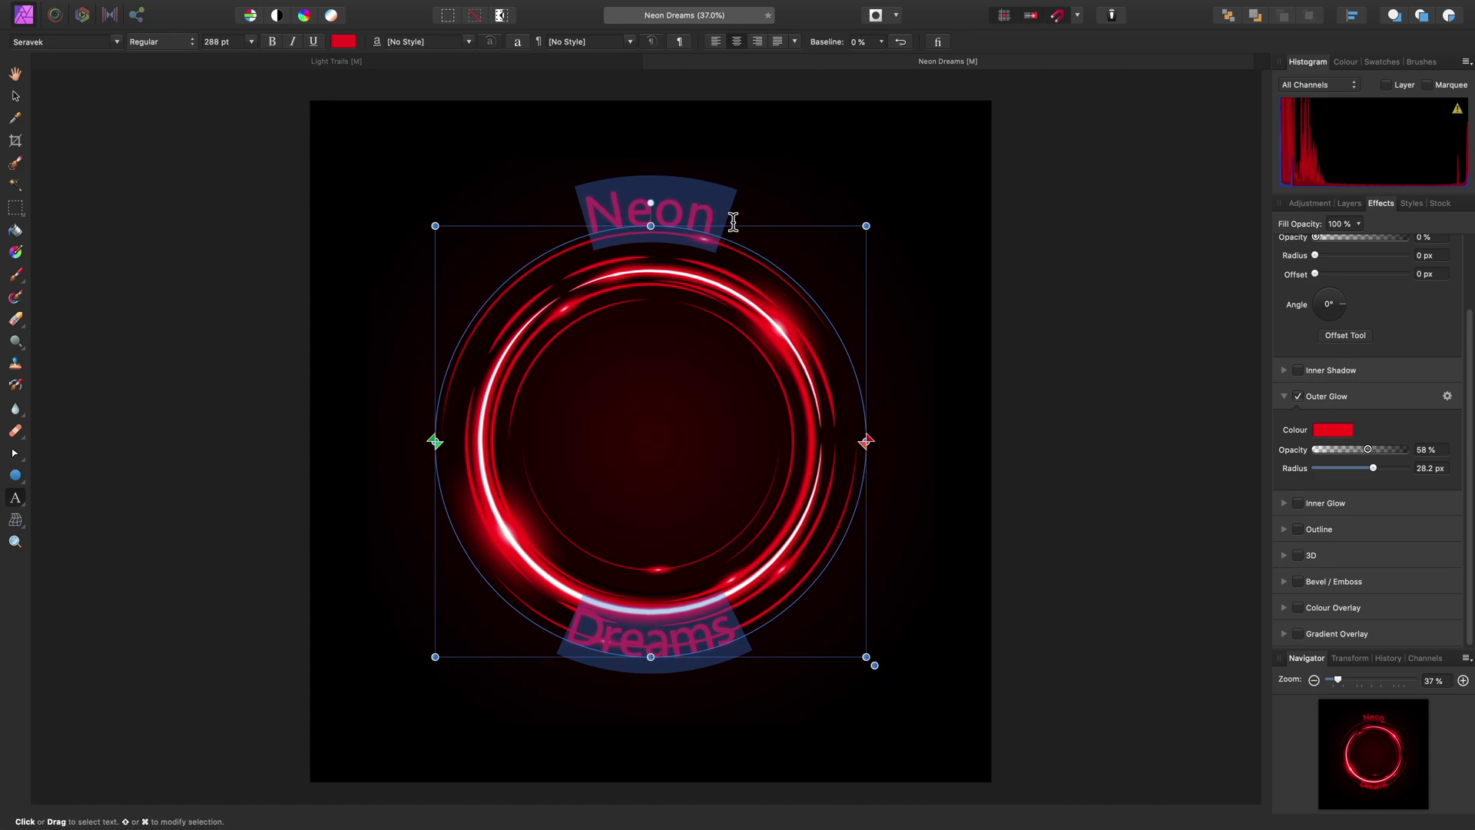
Select only the word "Dreams" on the circular path and set its baseline to 58%, pushing it outside the circle.
{"action": "left_click", "coordinate": [692, 209]}
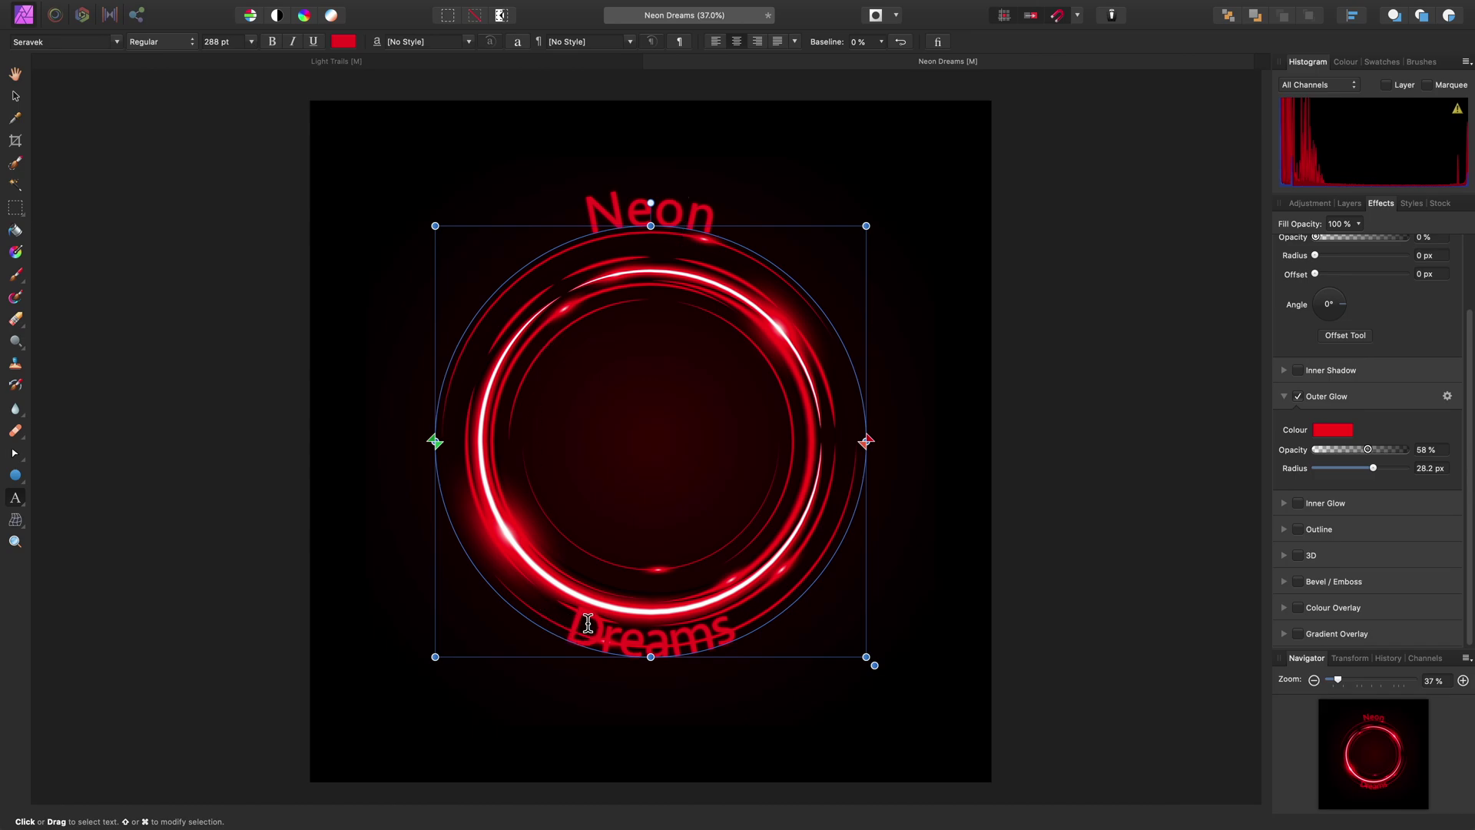
{"action": "double_click", "coordinate": [674, 635]}
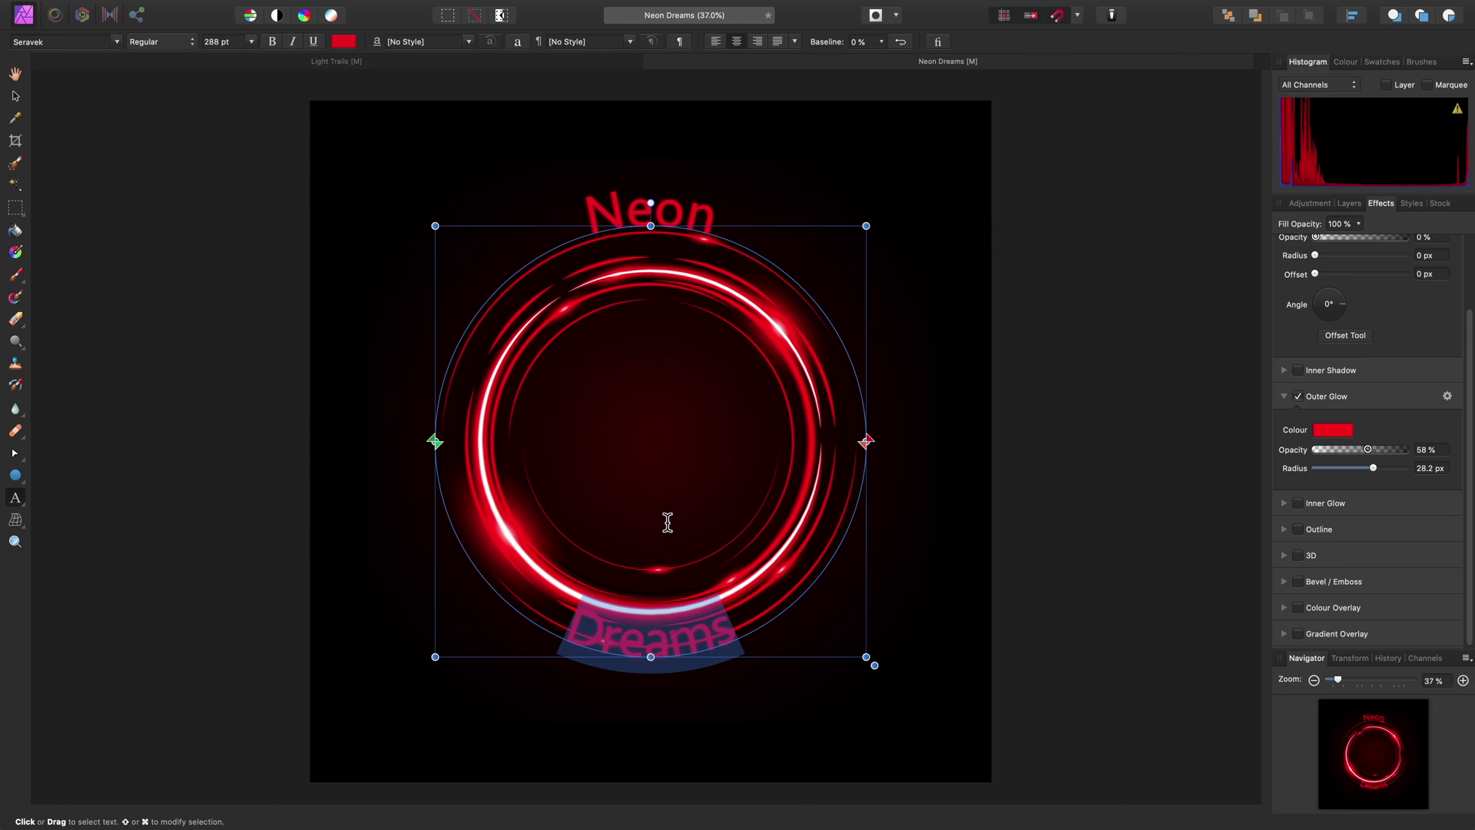
{"action": "left_click", "coordinate": [882, 42]}
{"action": "left_click_drag", "start_coordinate": [879, 57], "coordinate": [929, 65]}
{"action": "left_click_drag", "start_coordinate": [930, 66], "coordinate": [930, 65]}
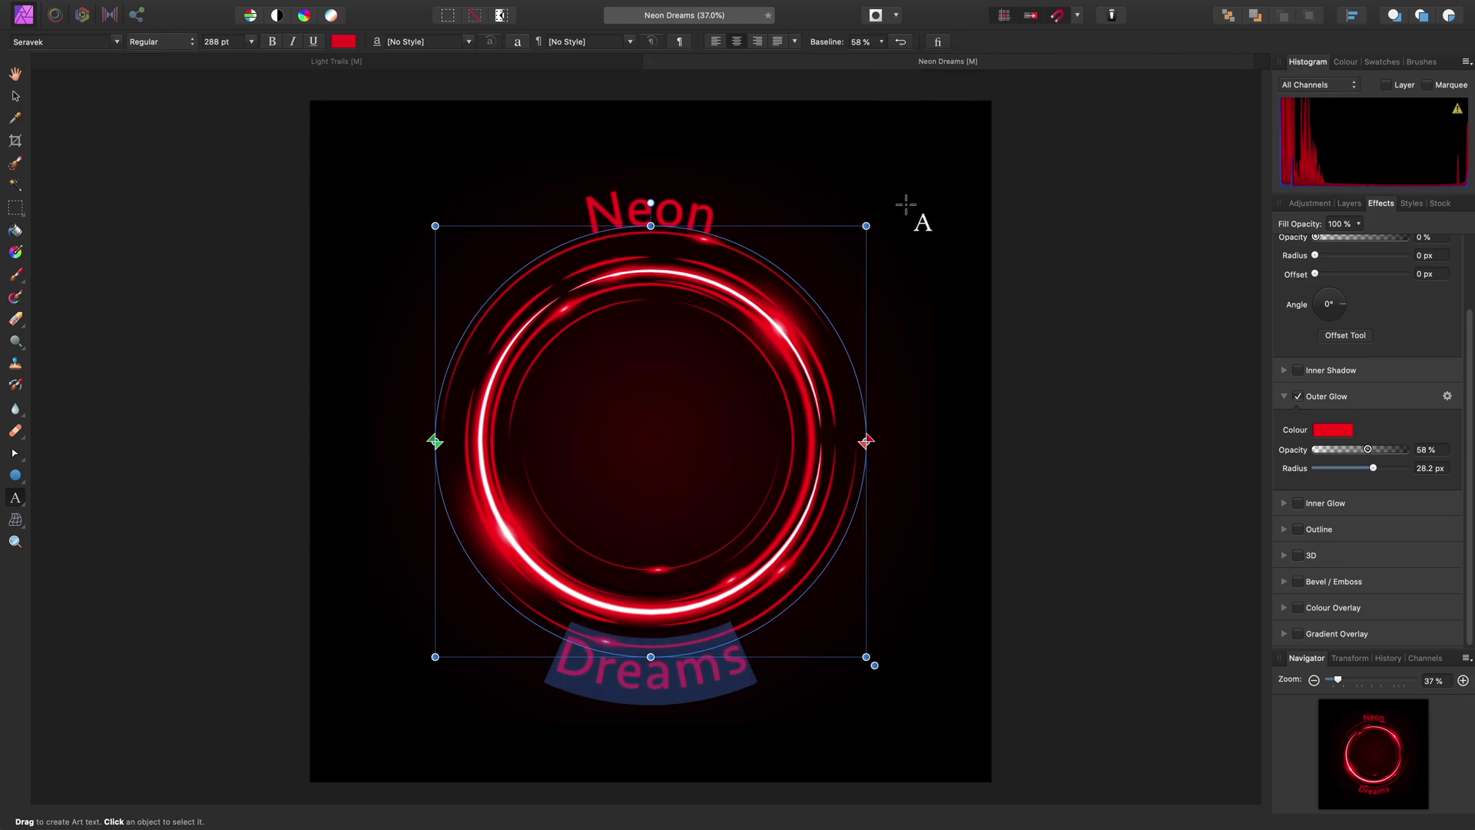
{"action": "left_click", "coordinate": [15, 75]}
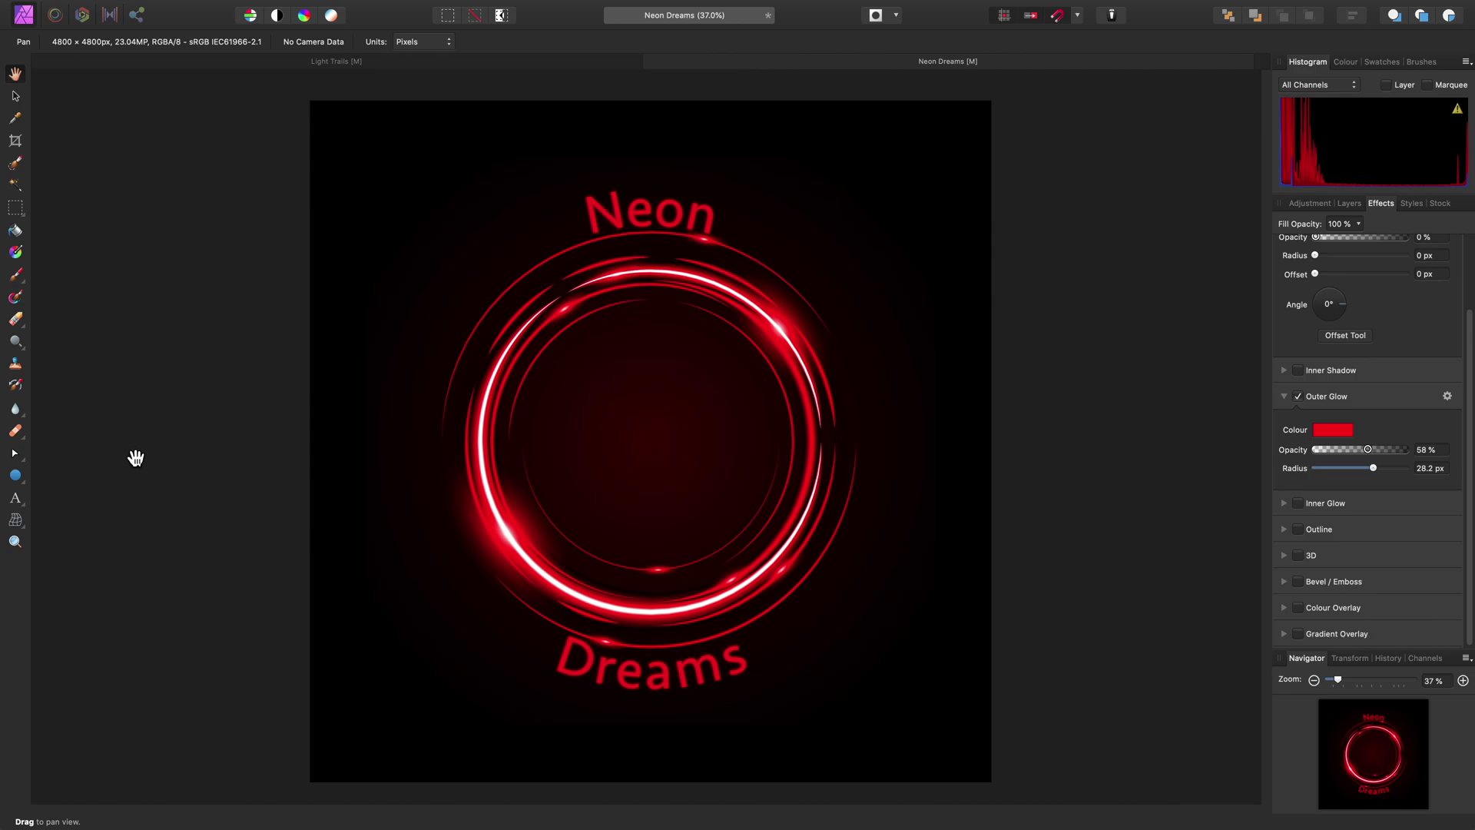
Set the baseline of "Neon" to -9% and the baseline of "Dreams" to 67% to move both words outward from the circle.
{"action": "left_click", "coordinate": [16, 499]}
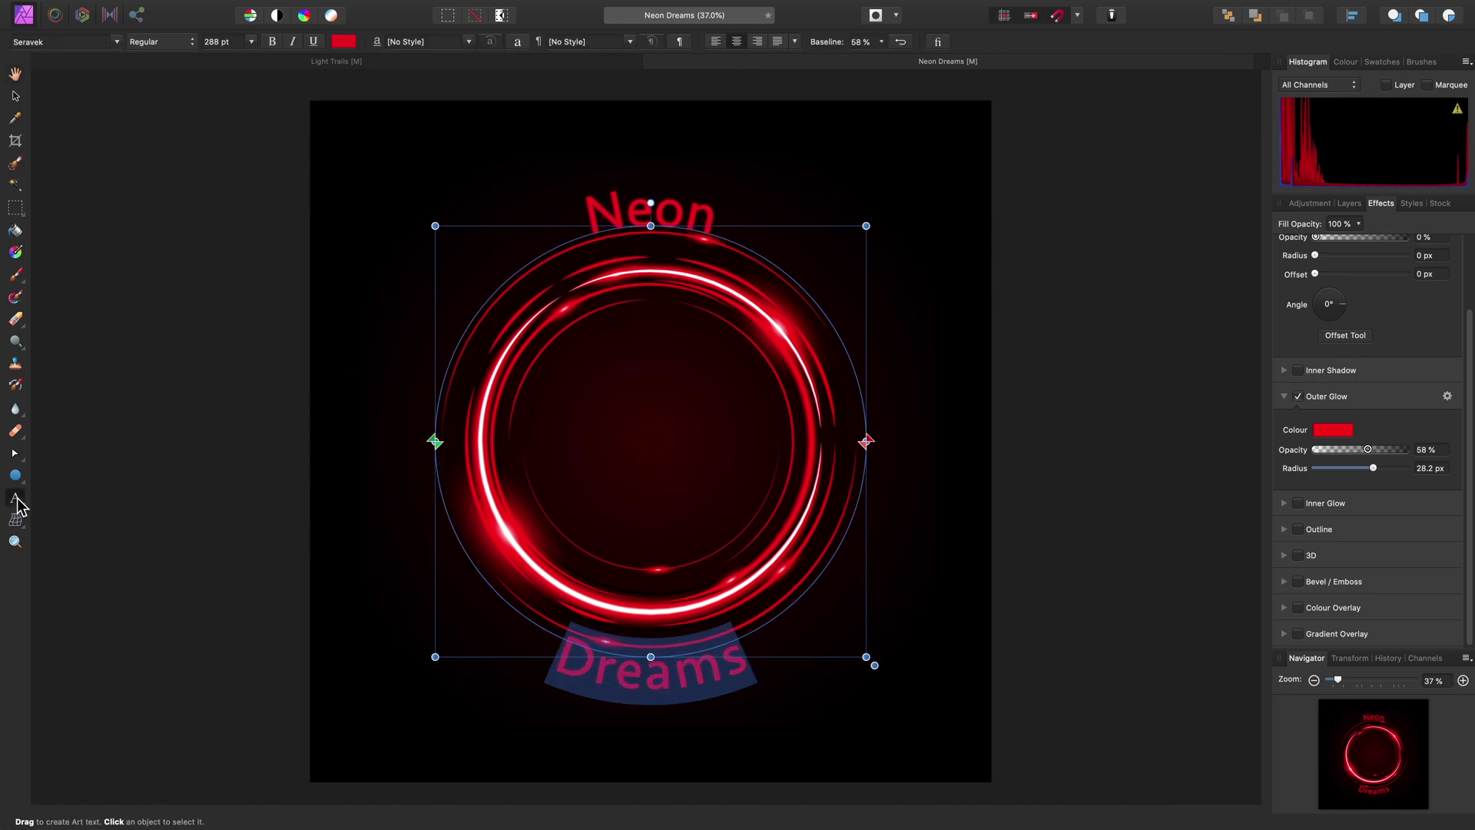
{"action": "left_click", "coordinate": [684, 212]}
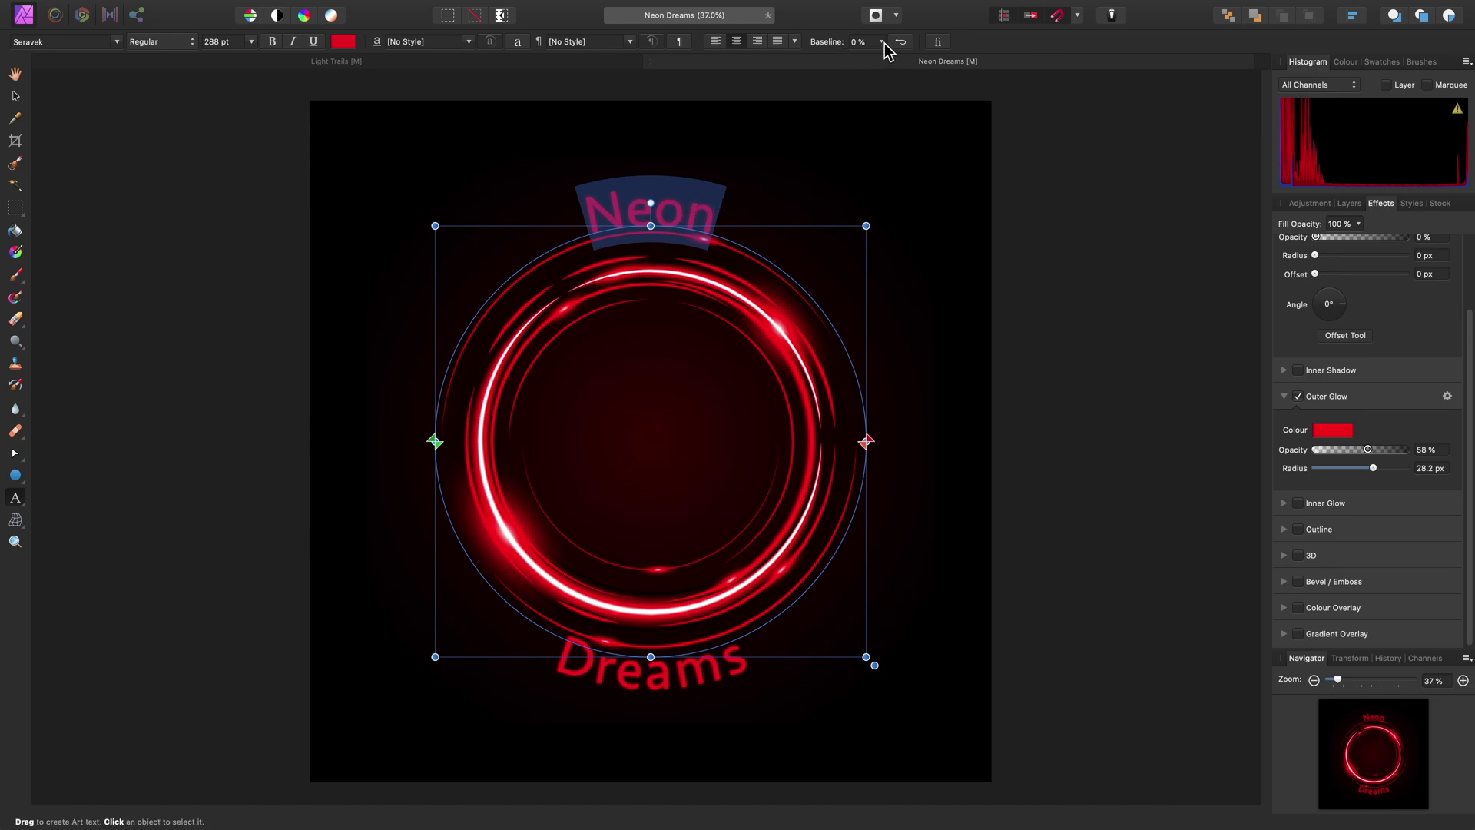
{"action": "left_click_drag", "start_coordinate": [884, 43], "coordinate": [876, 66]}
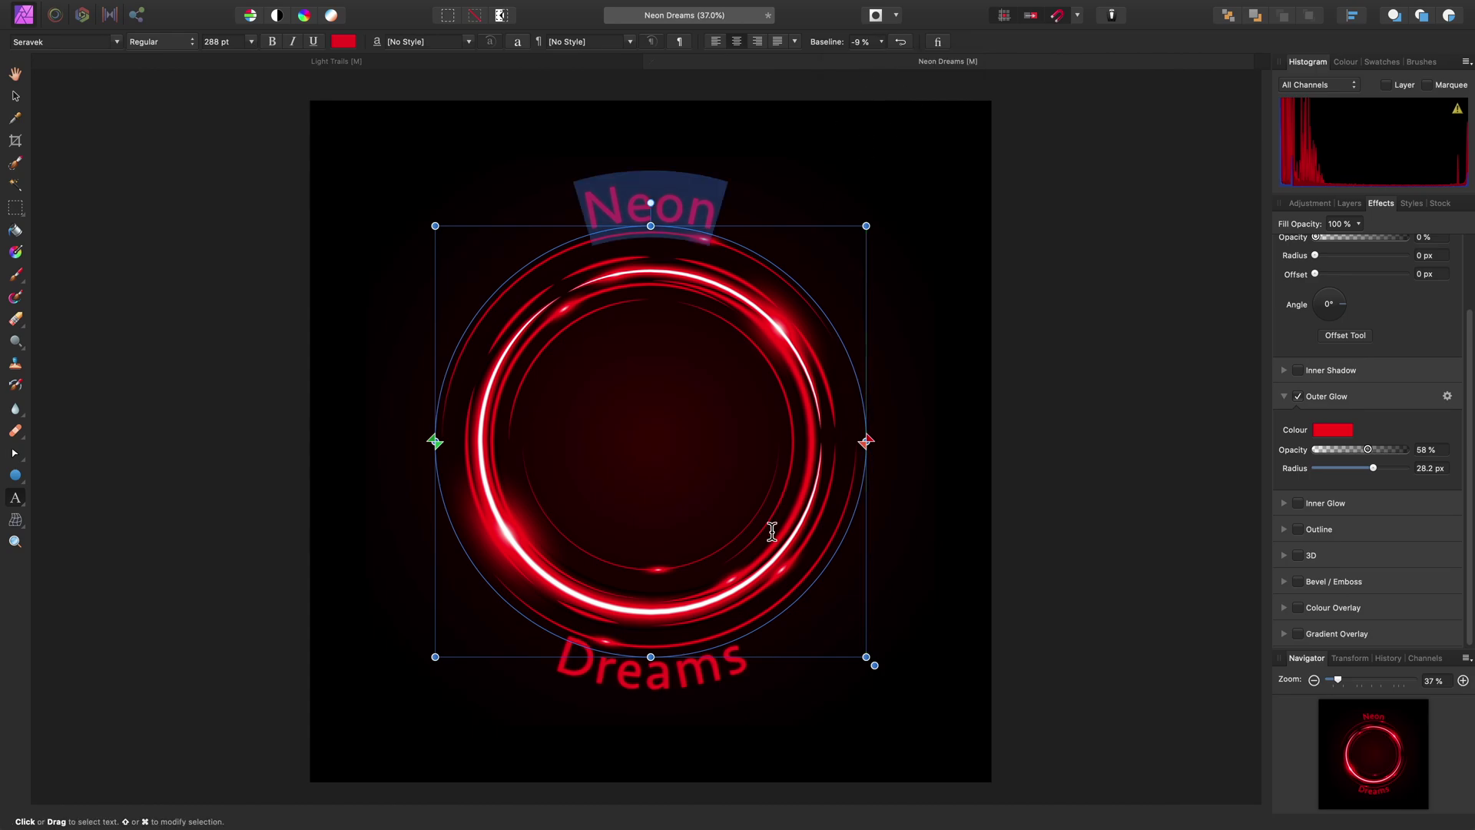
{"action": "double_click", "coordinate": [720, 665]}
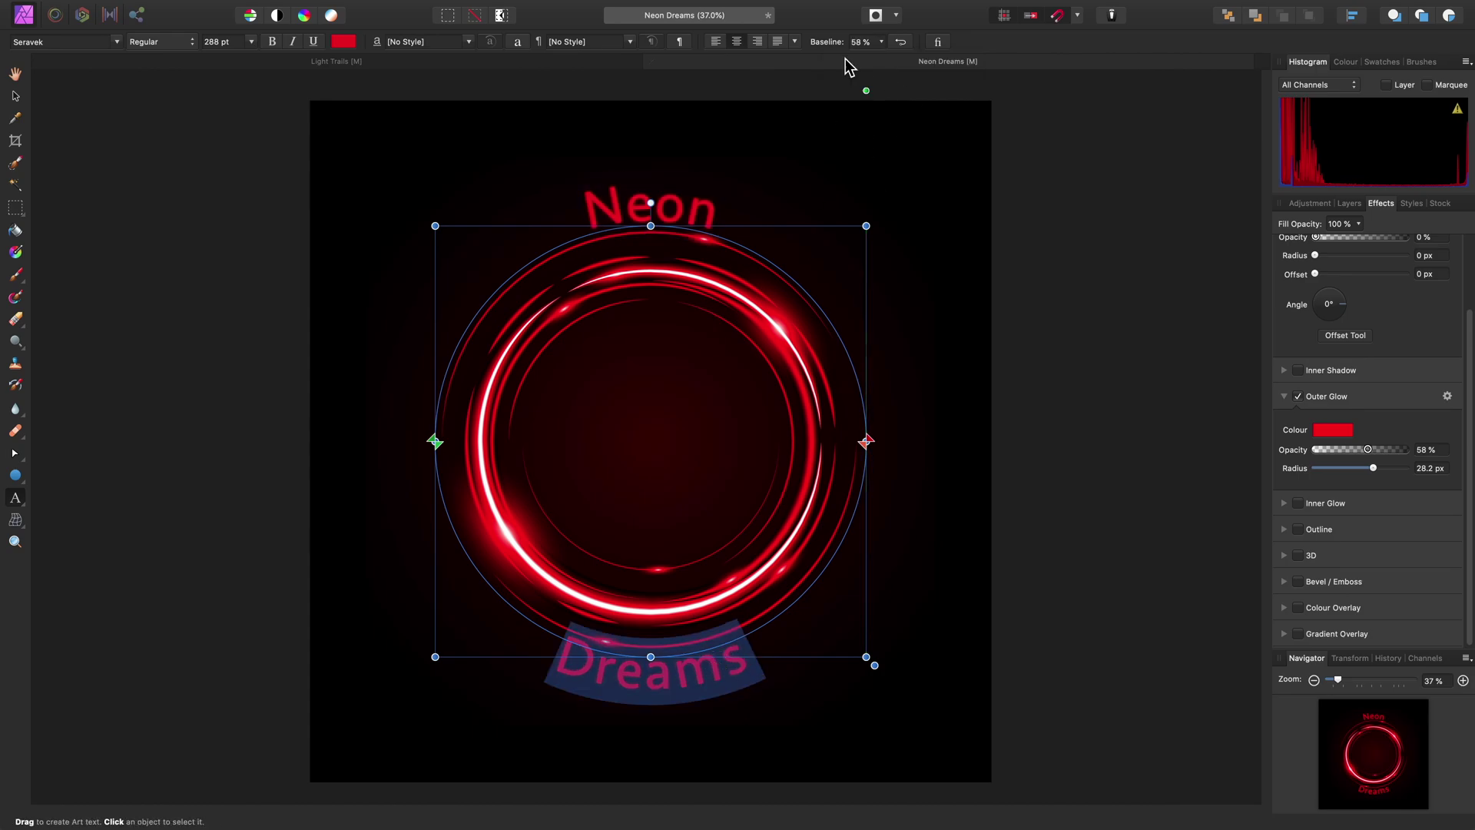
{"action": "left_click", "coordinate": [882, 42]}
{"action": "left_click_drag", "start_coordinate": [883, 55], "coordinate": [889, 46]}
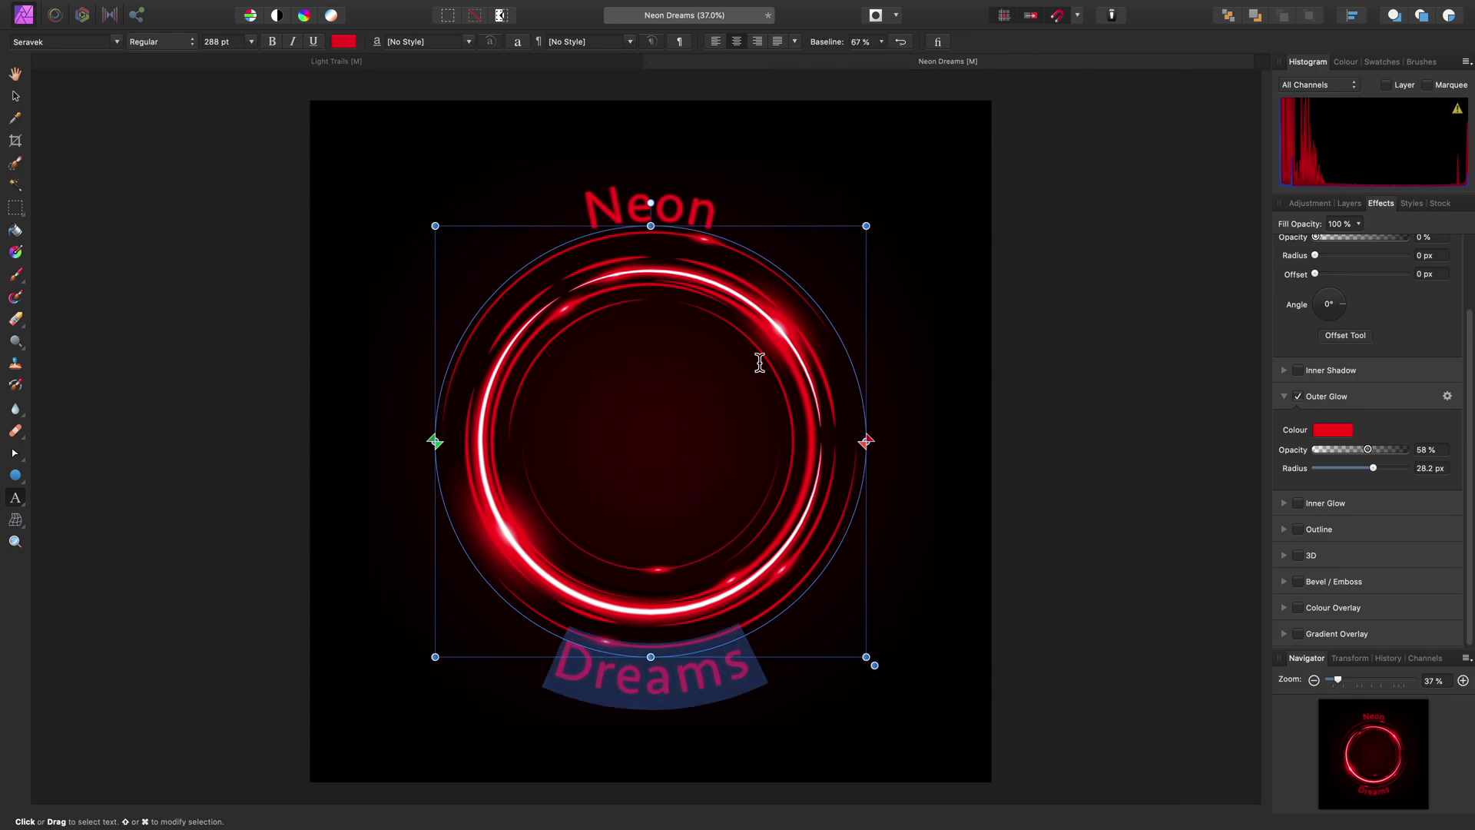
Set the font size of both words, "Neon" and "Dreams", to 320 pt and leave text editing.
{"action": "key", "text": "super+a"}
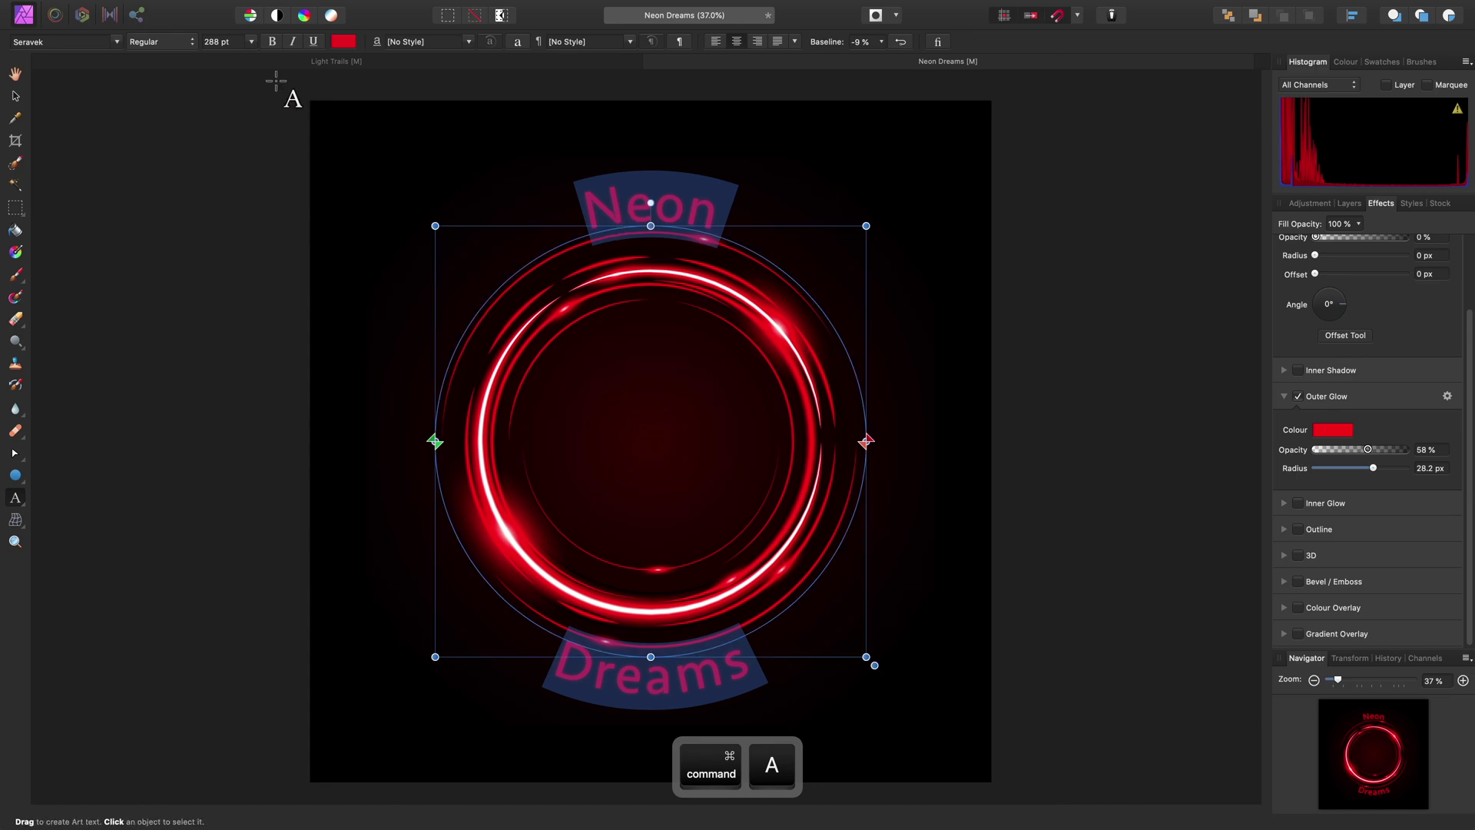
{"action": "left_click", "coordinate": [219, 43]}
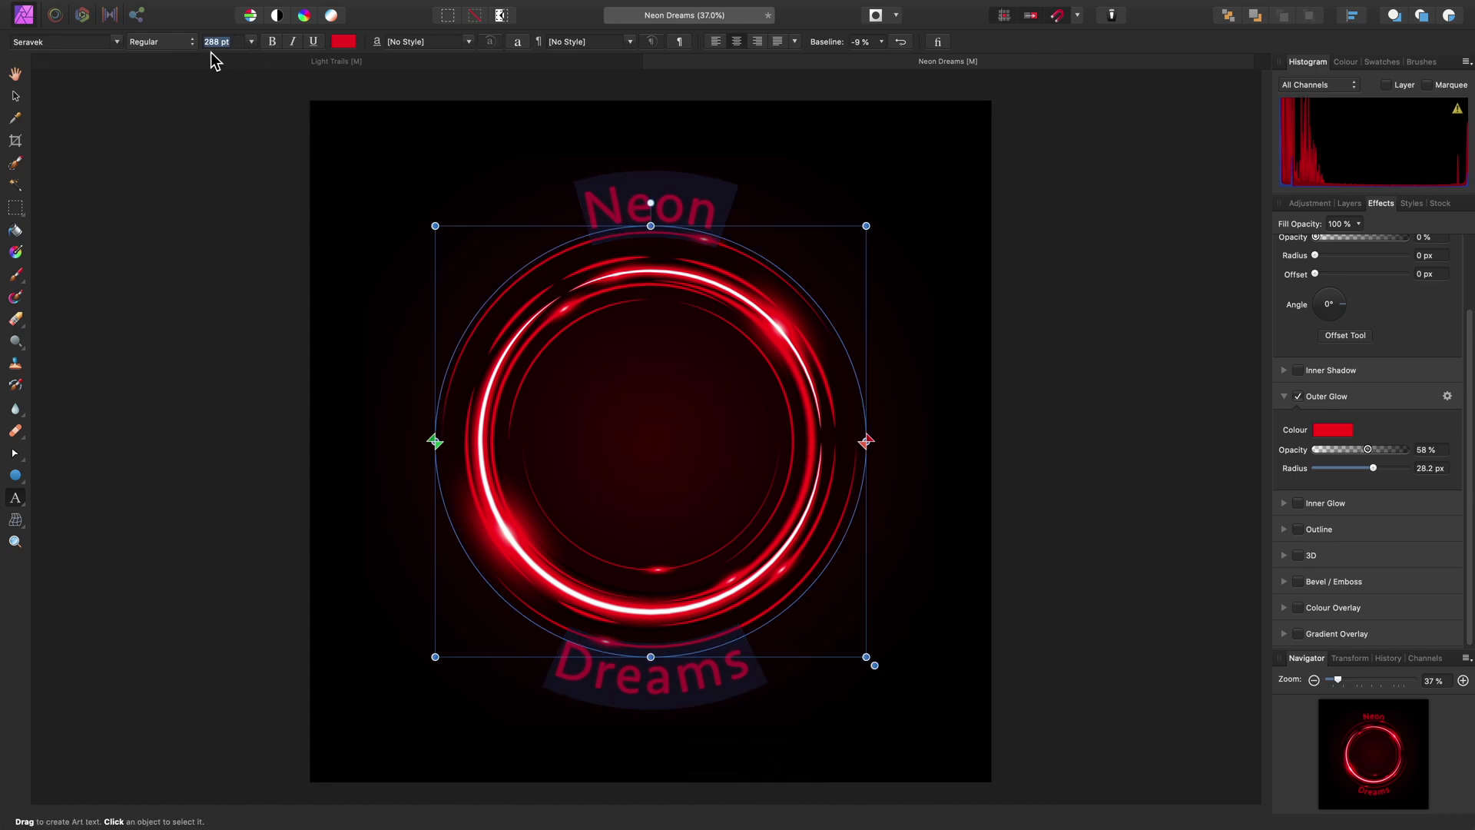
{"action": "type", "text": "320"}
{"action": "key", "text": "Return"}
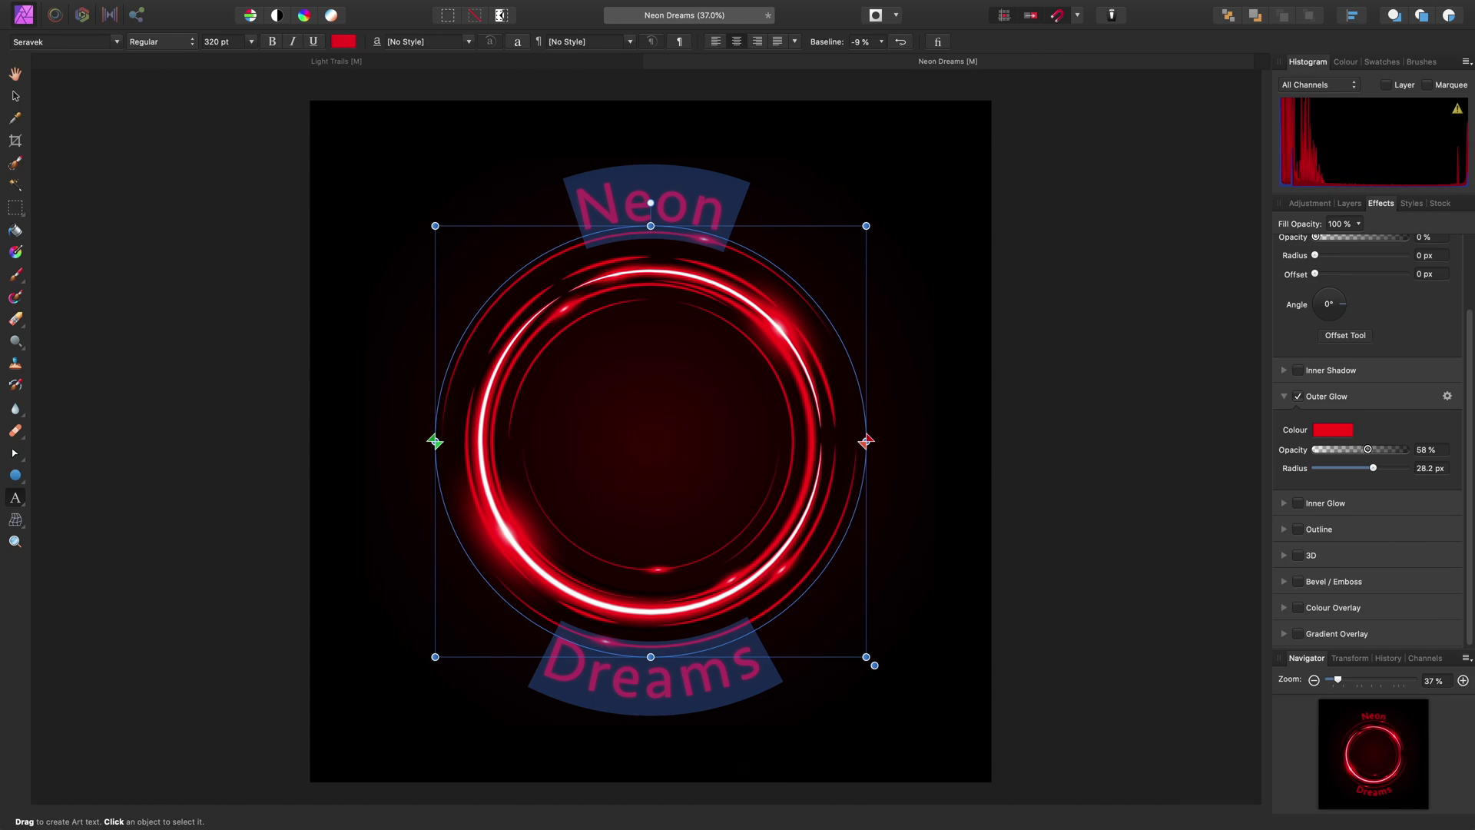
{"action": "left_click", "coordinate": [14, 73]}
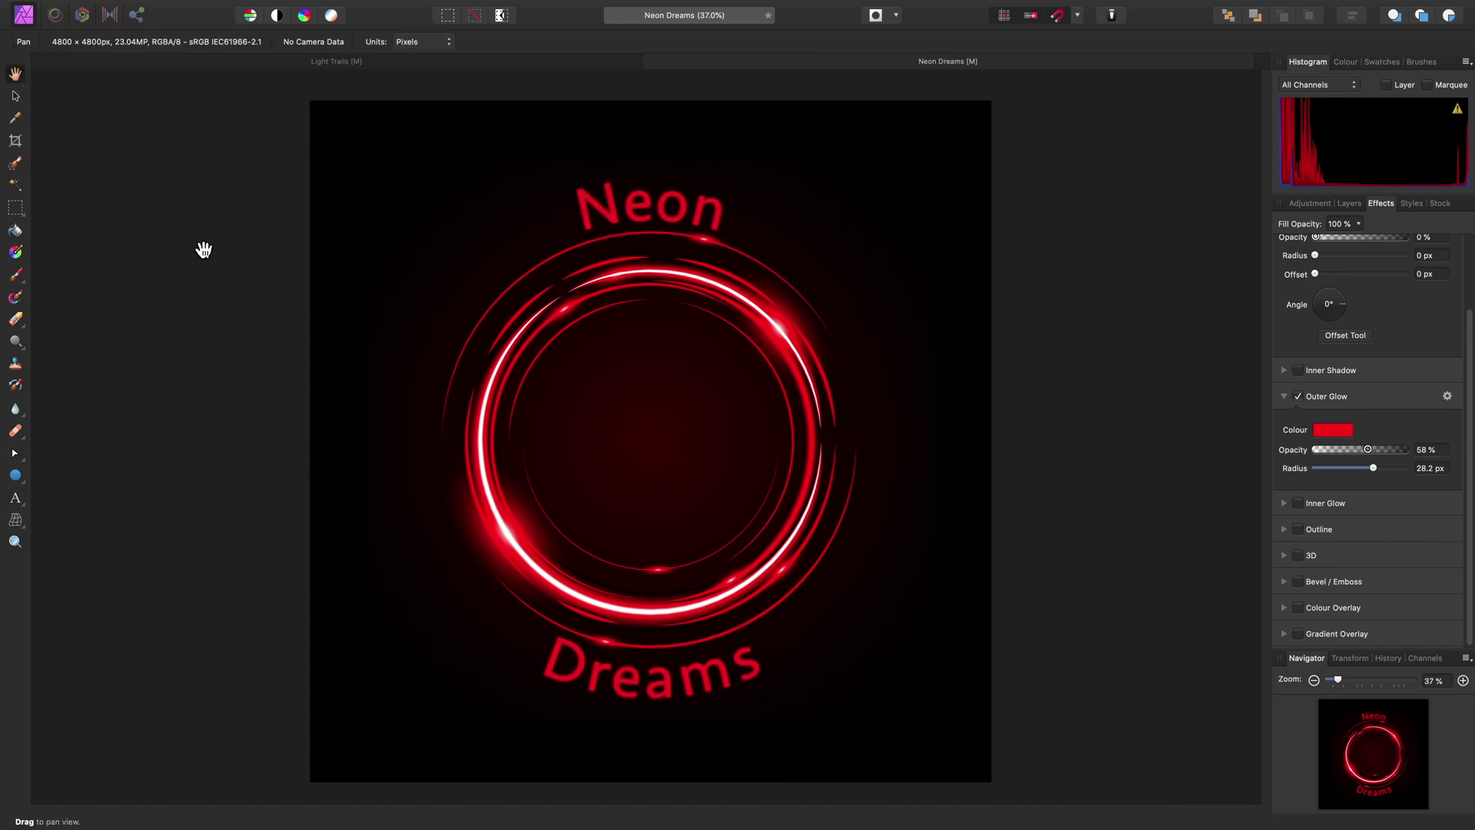